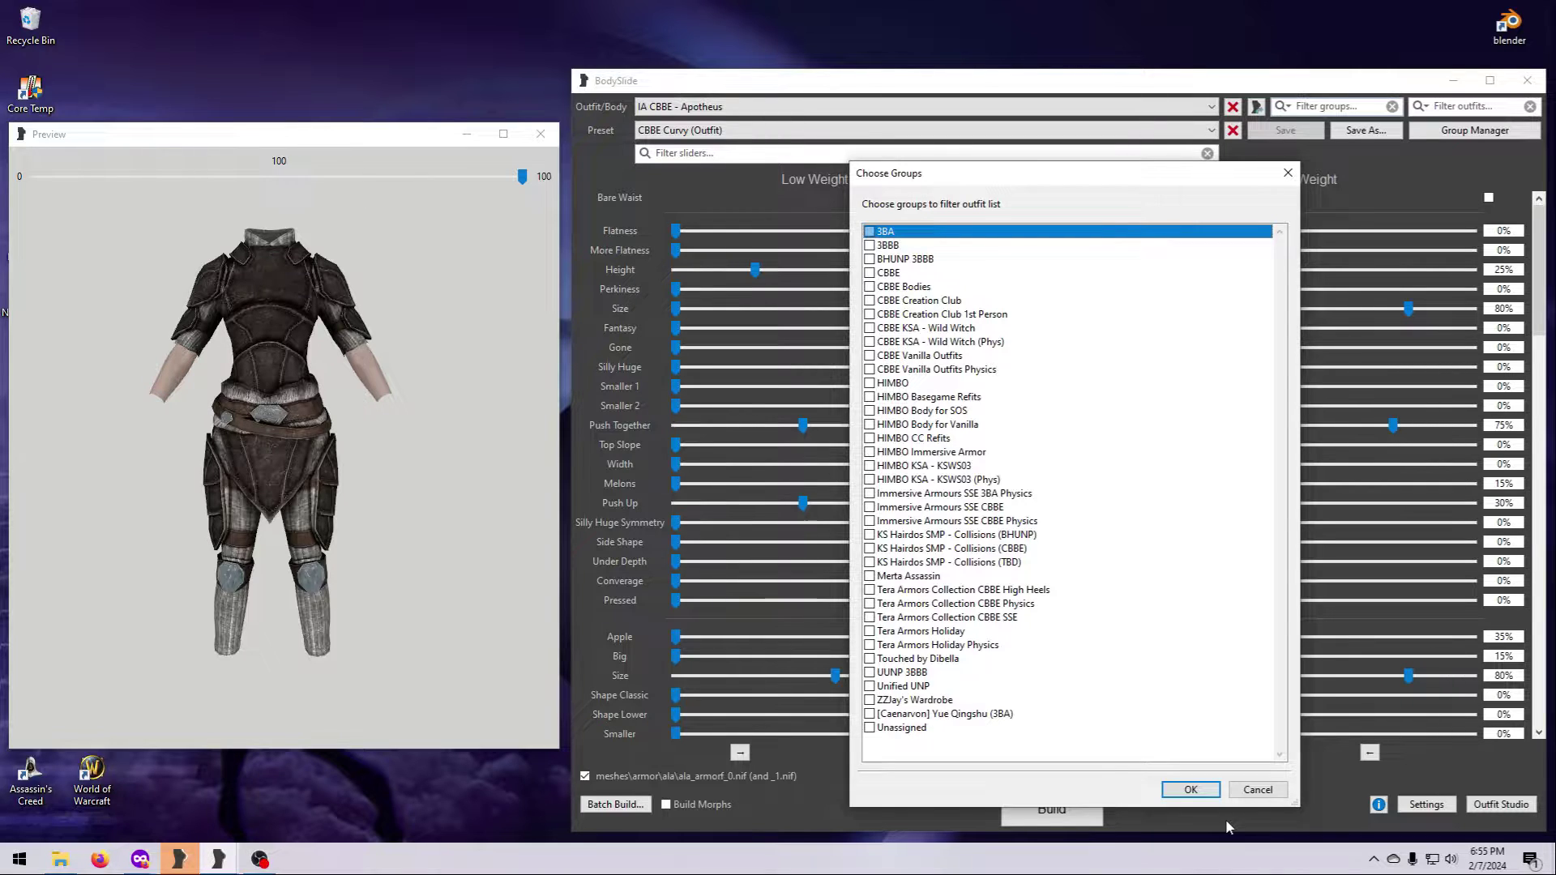
Dismiss the Choose Groups dialog with no group ticked, keeping IA CBBE - Apotheus loaded
click(1287, 174)
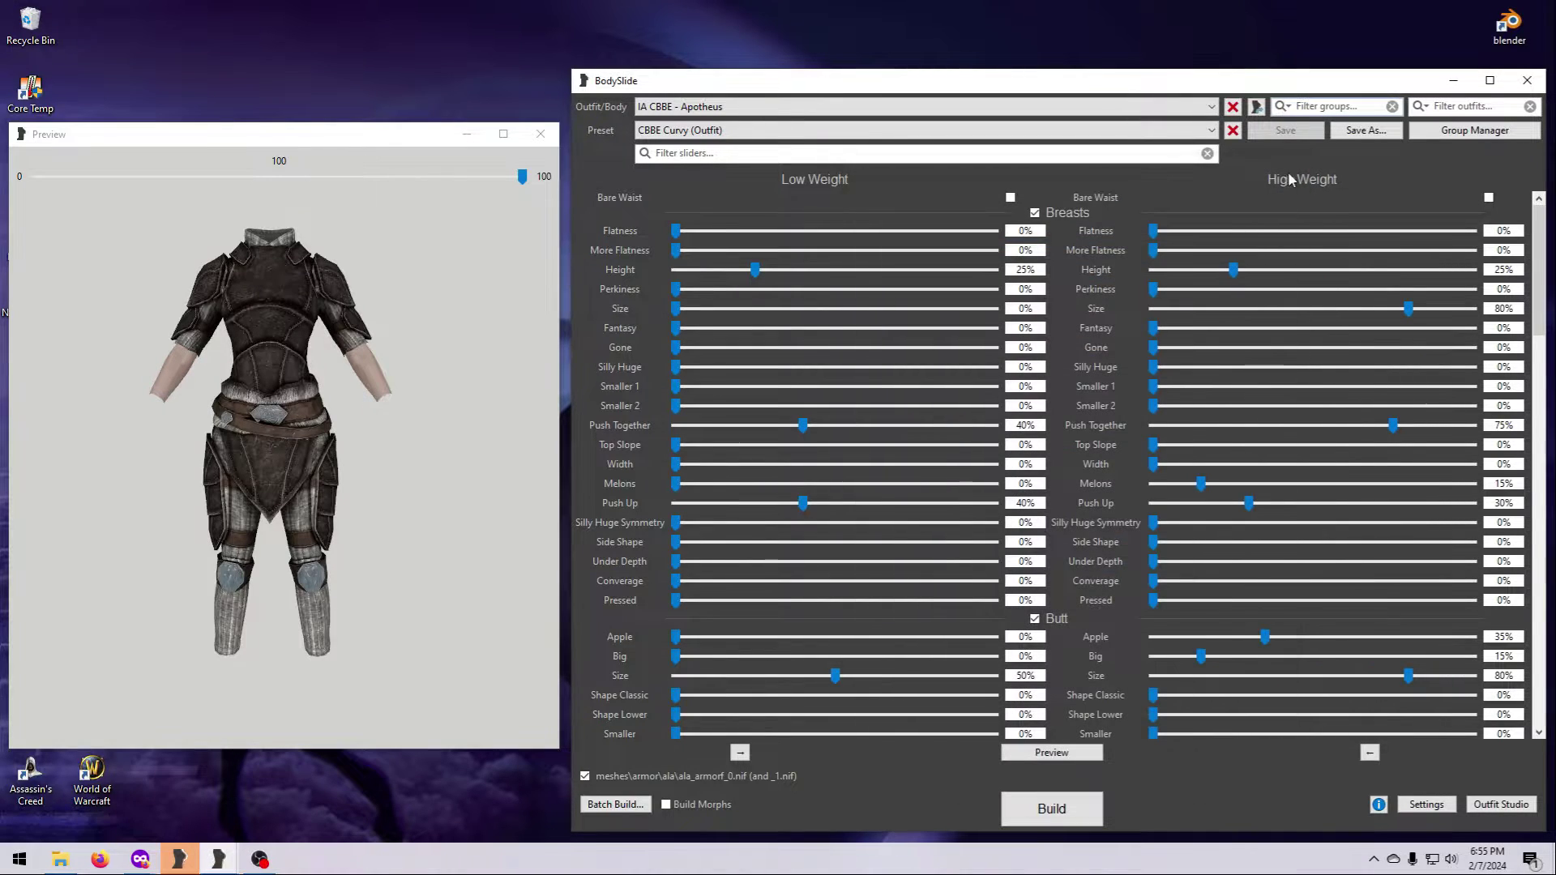
Cycle through the Barbarian and Boiled Chitin outfits, ending on IA CBBE - Daedric Lord
click(723, 108)
key(Down)
key(Down)
key(Down)
key(Down)
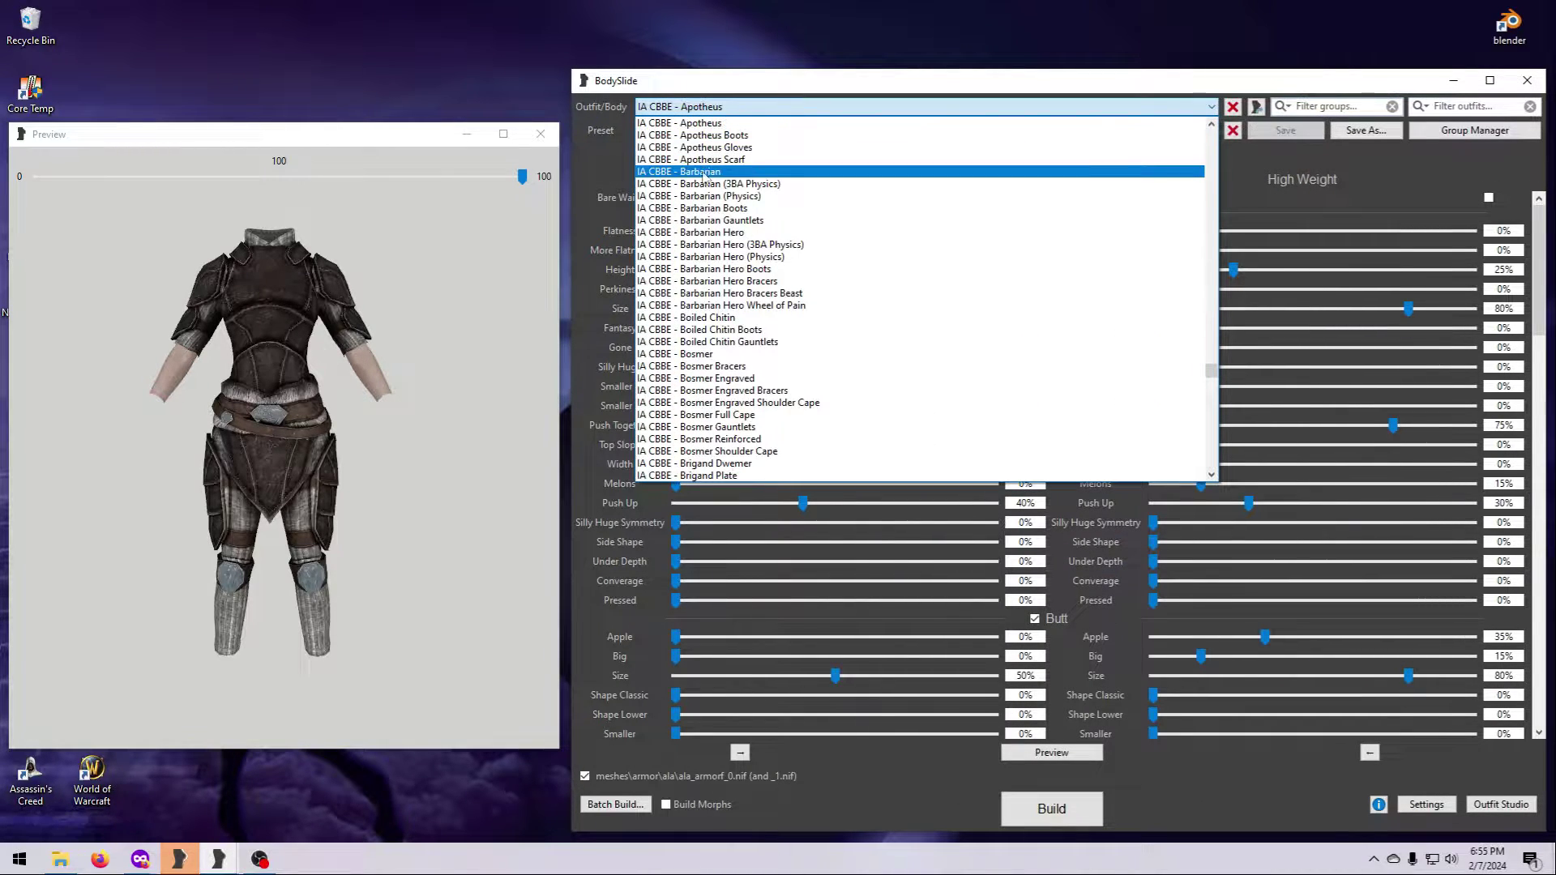
click(1212, 108)
click(1211, 108)
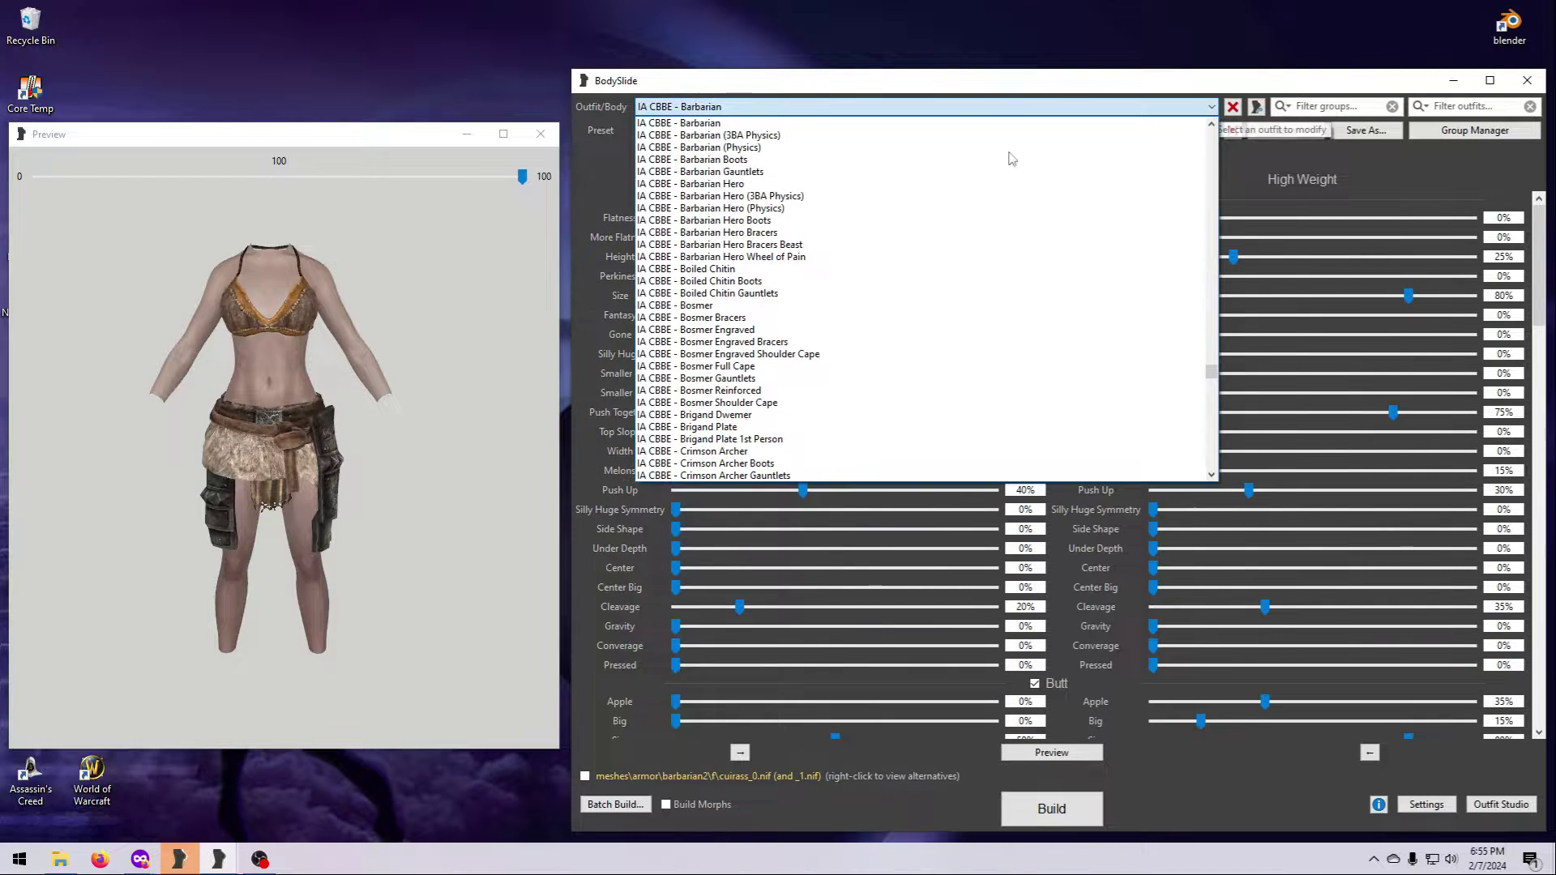
key(Down)
key(Down)
key(Down)
key(Down)
key(Down)
key(Down)
key(Down)
key(Down)
key(Down)
key(Down)
key(Down)
key(Down)
key(Return)
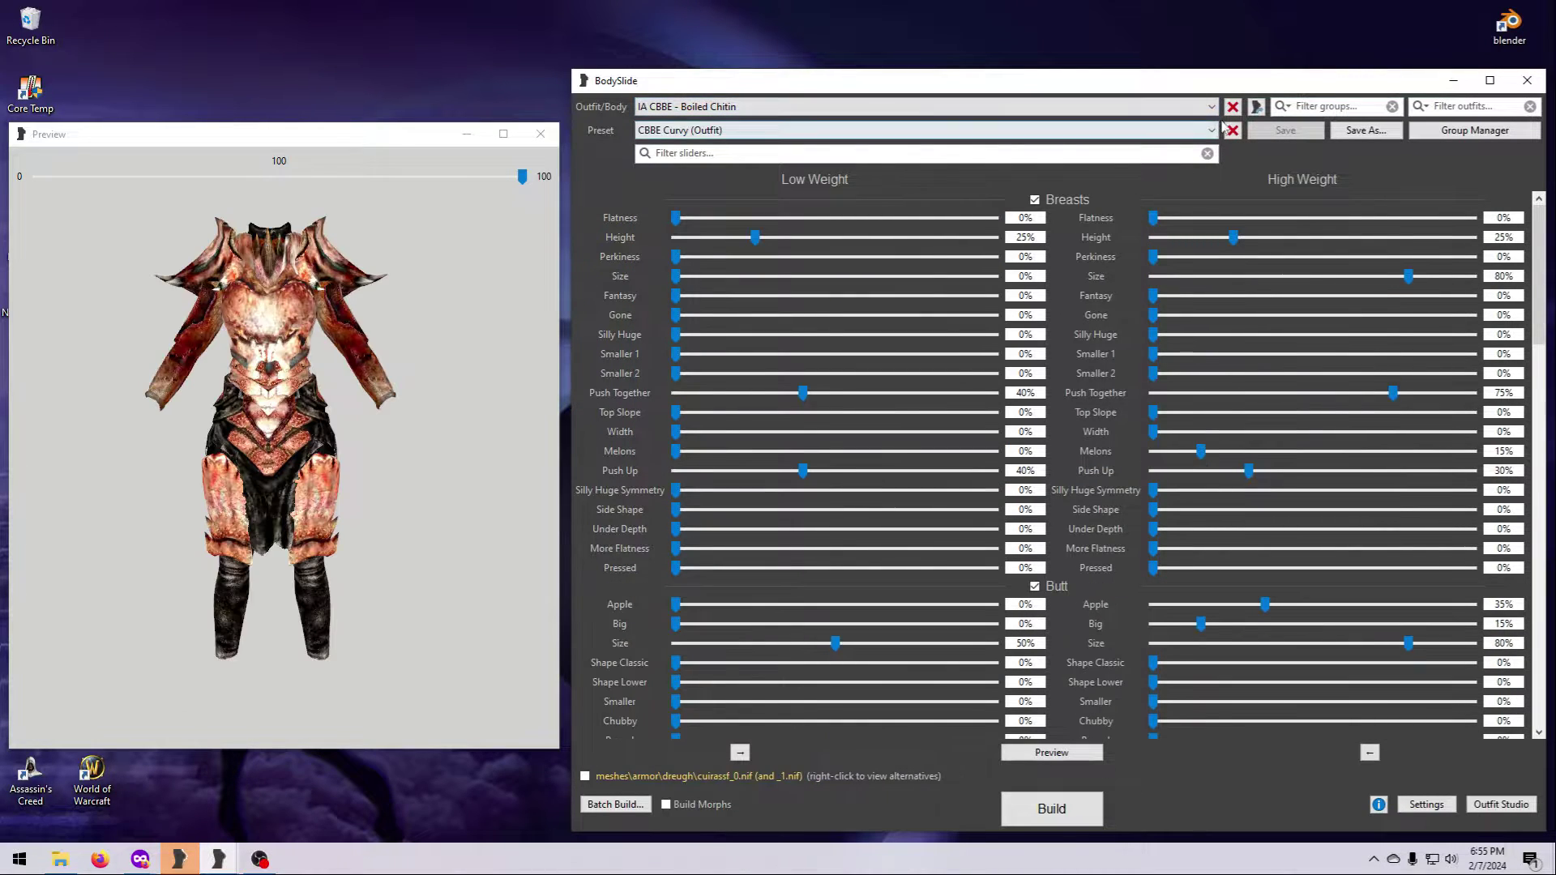
click(1212, 107)
click(753, 344)
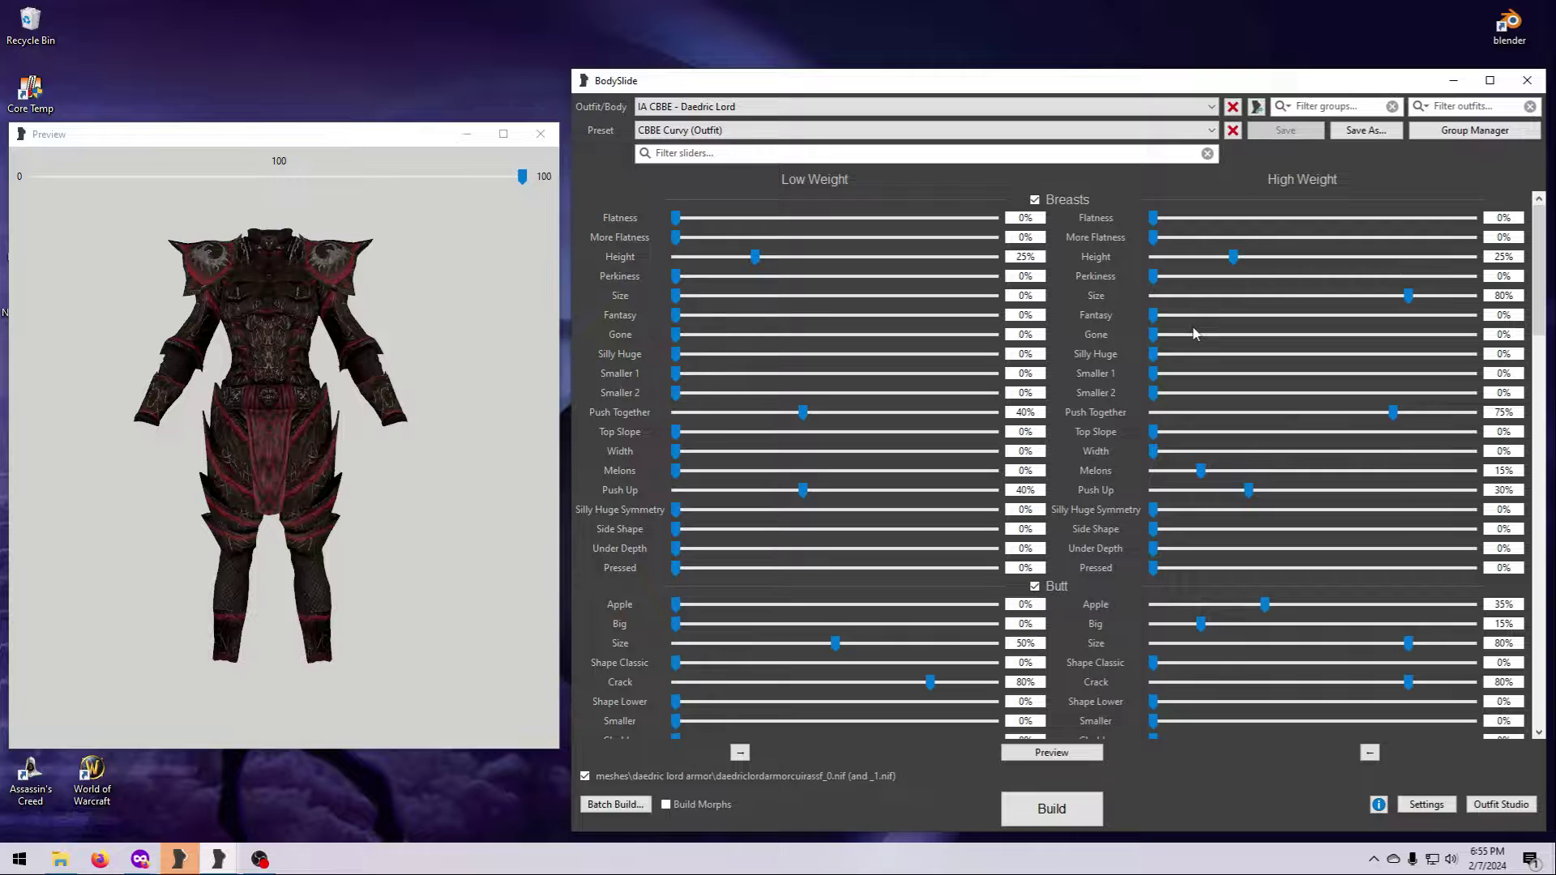
Load the BHUNP 3BBB Advanced Ver2 Nevernude body, then CBBE NeverNude from the nevernude-filtered list
click(1205, 107)
scroll(891, 389, up, 15)
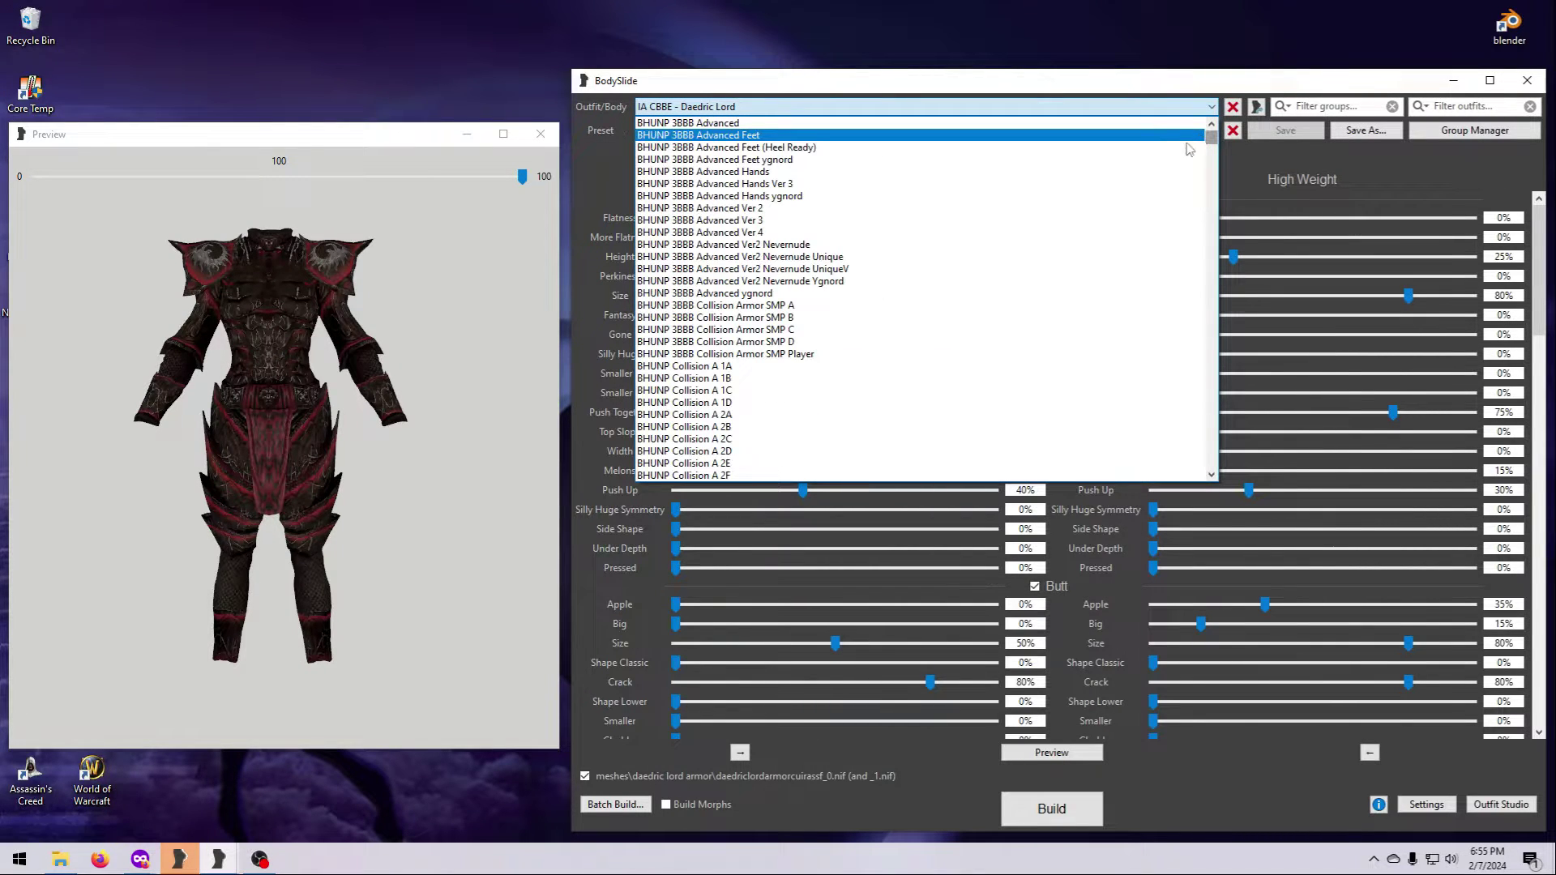
click(833, 244)
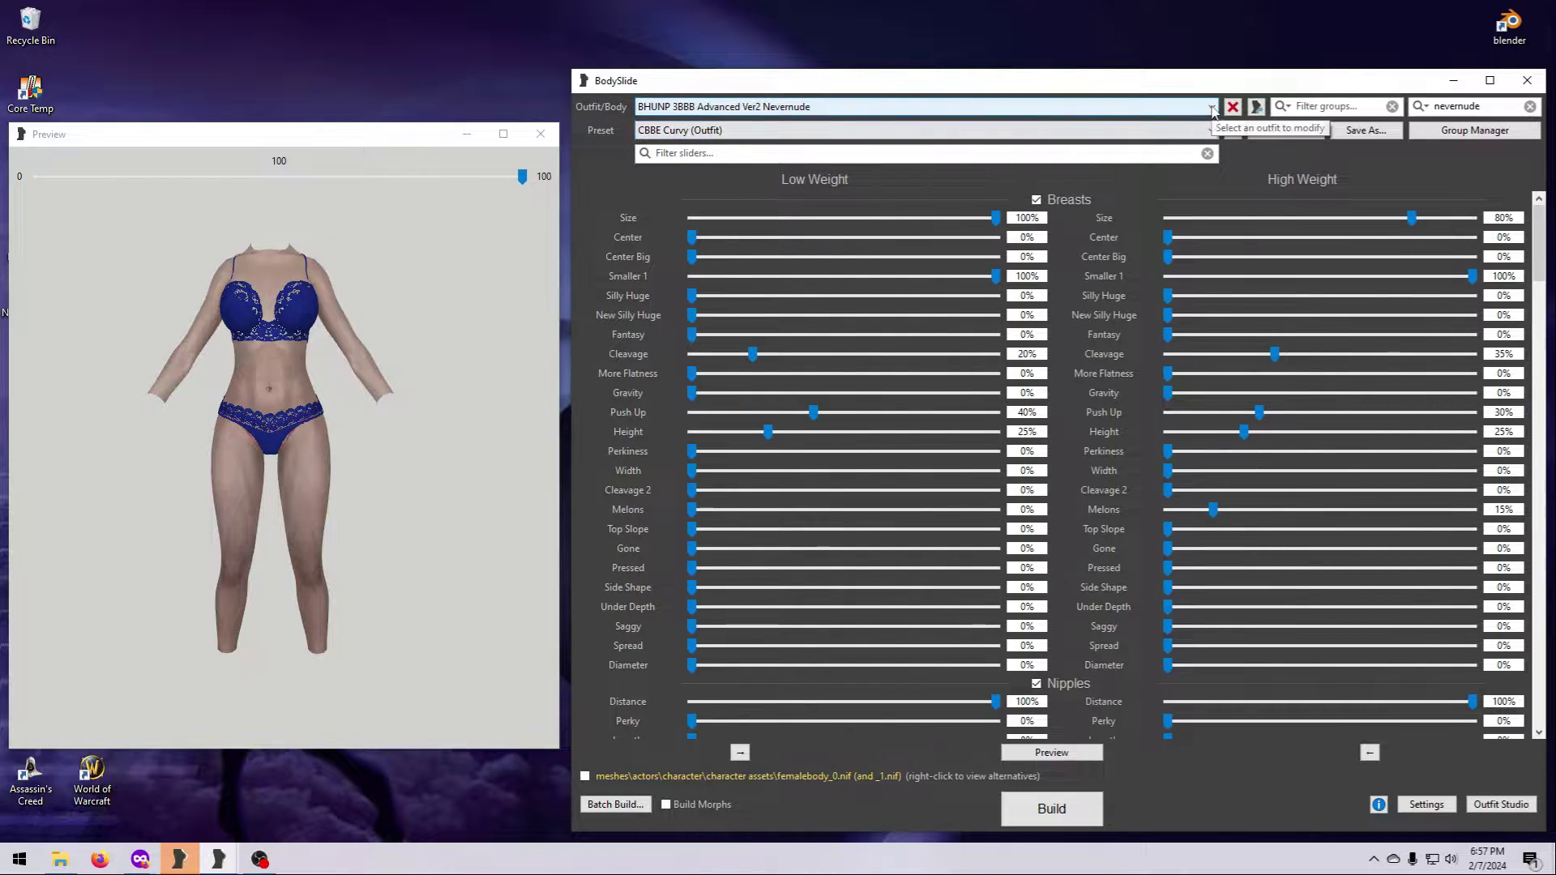
click(875, 106)
key(Down)
key(Down)
key(Down)
key(Down)
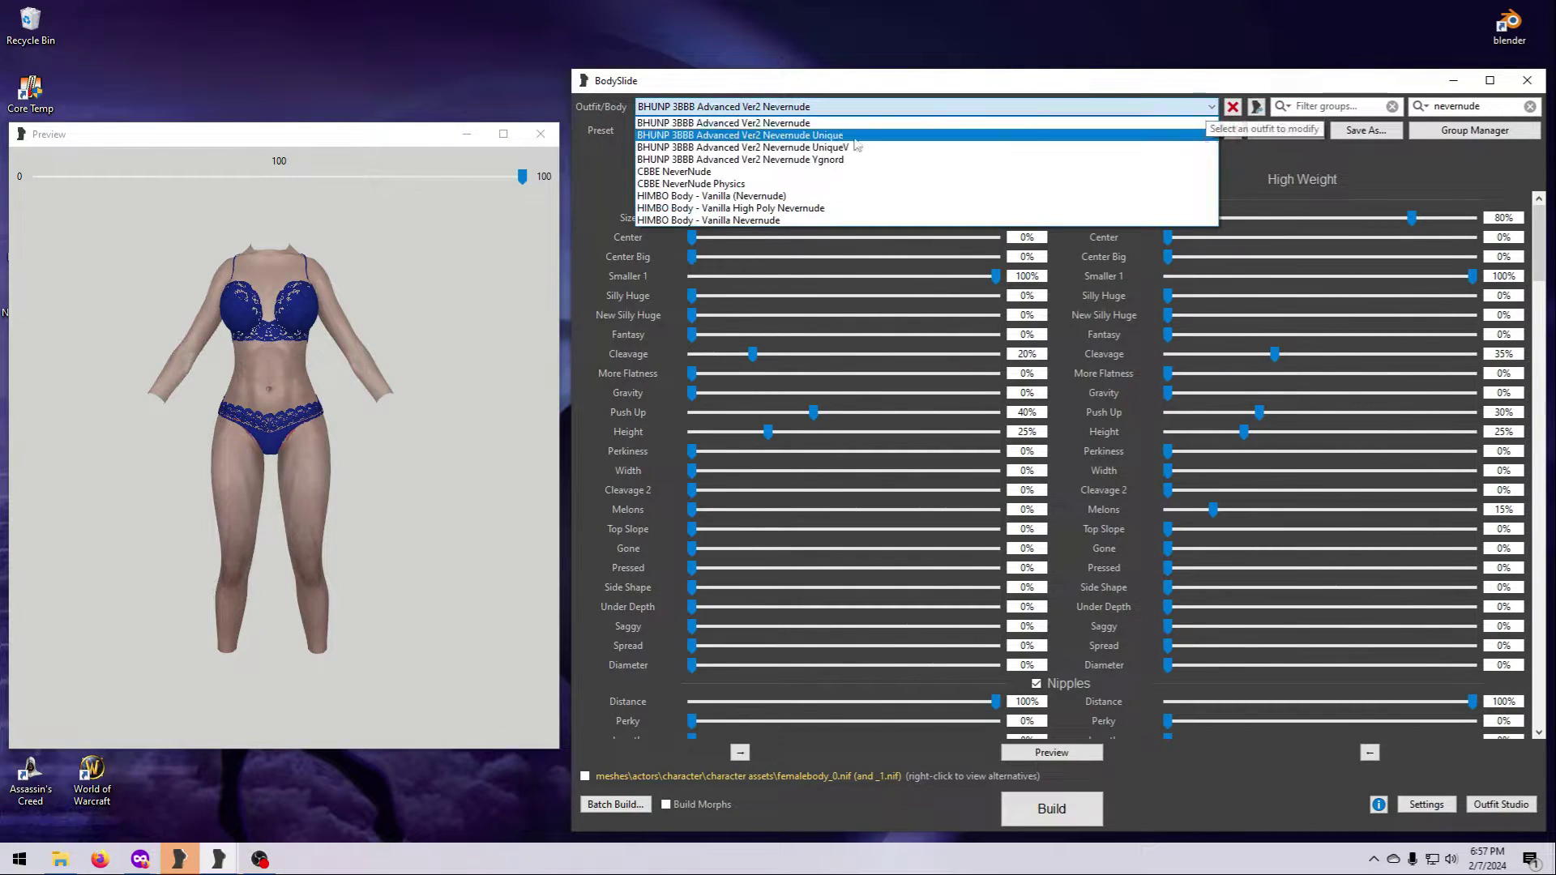
key(Return)
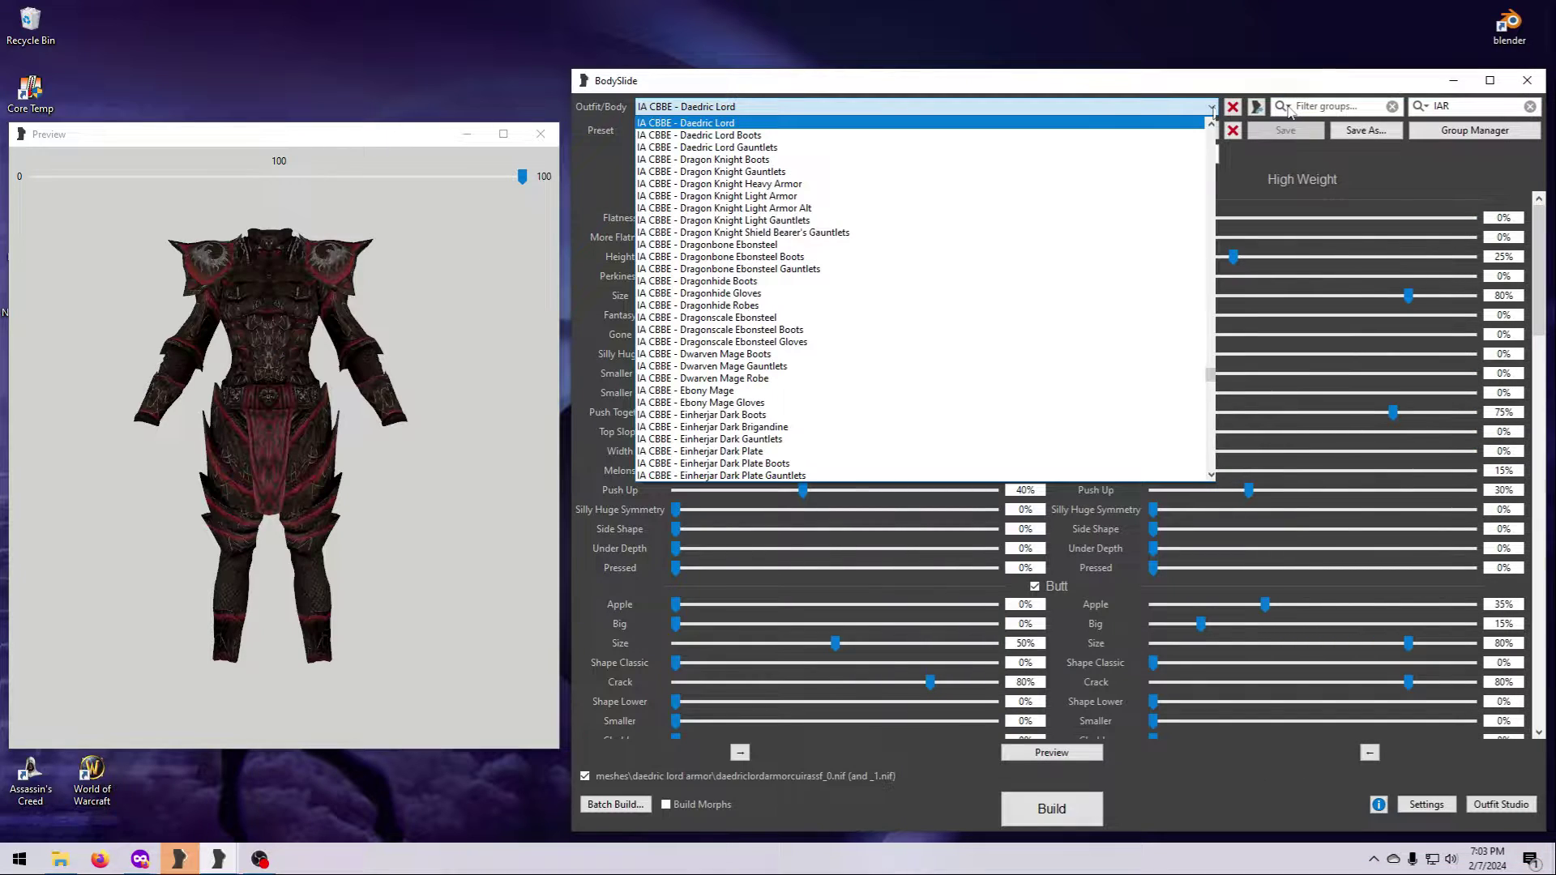
Filter outfits to the CBBE group and review which outfits remain in the list
click(1285, 107)
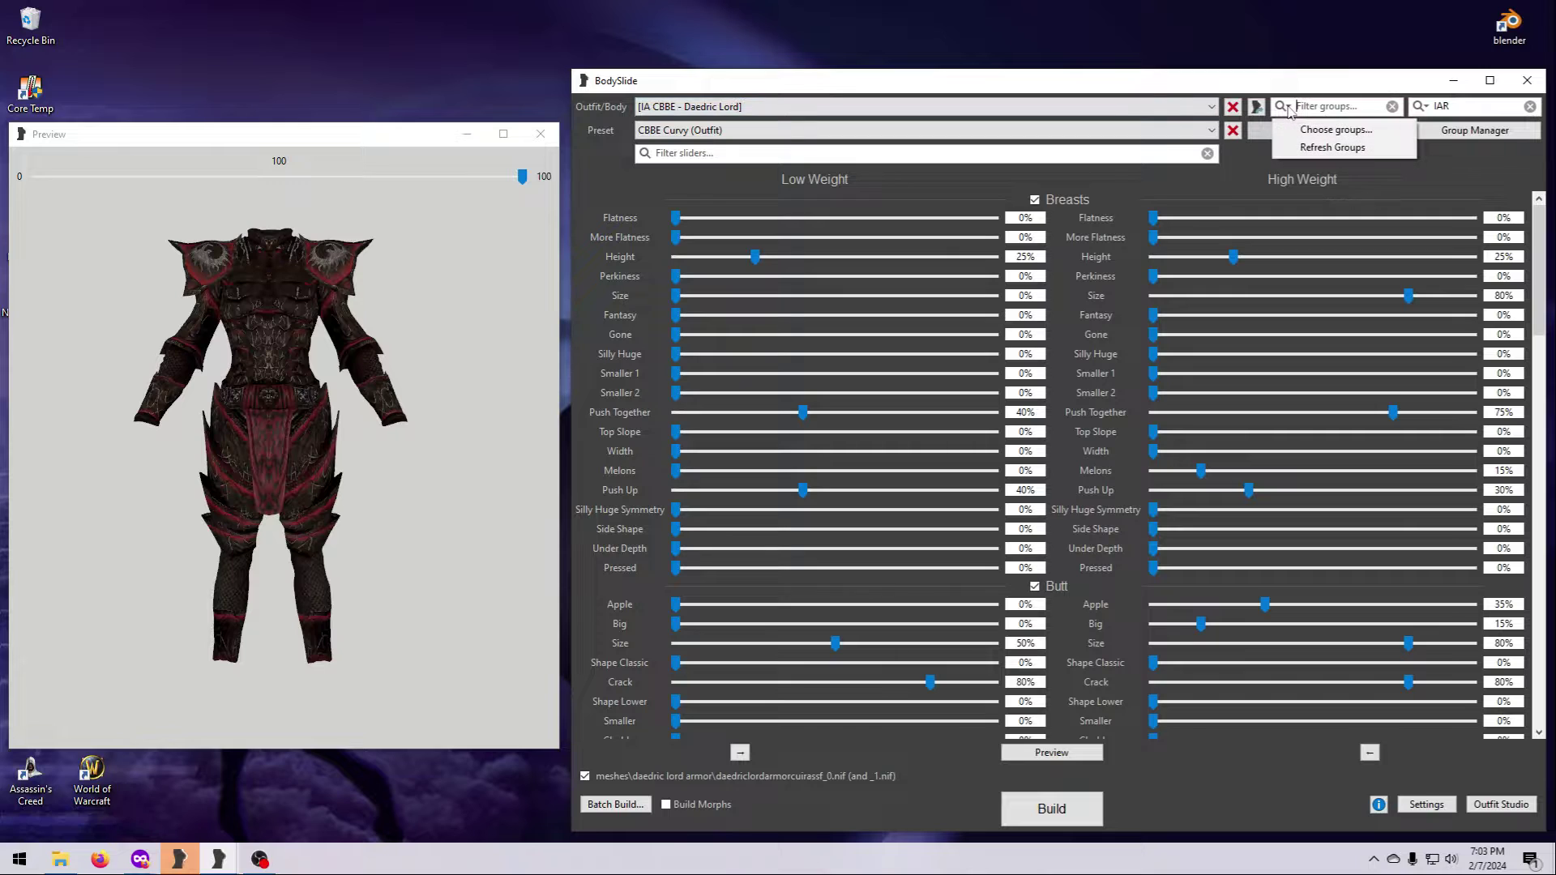
click(1316, 130)
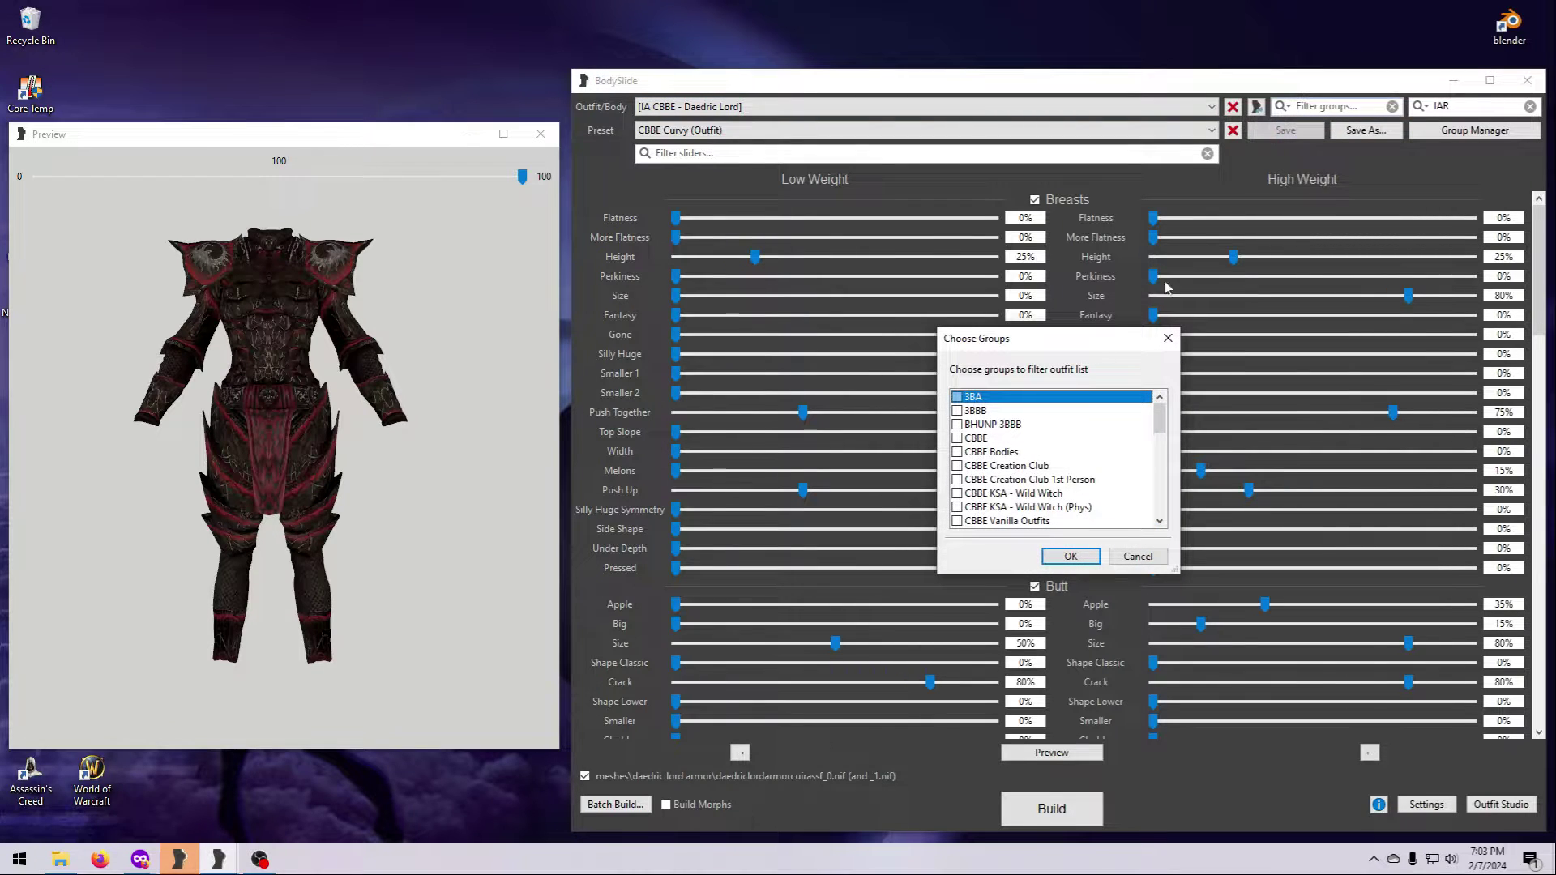
click(957, 437)
click(1071, 556)
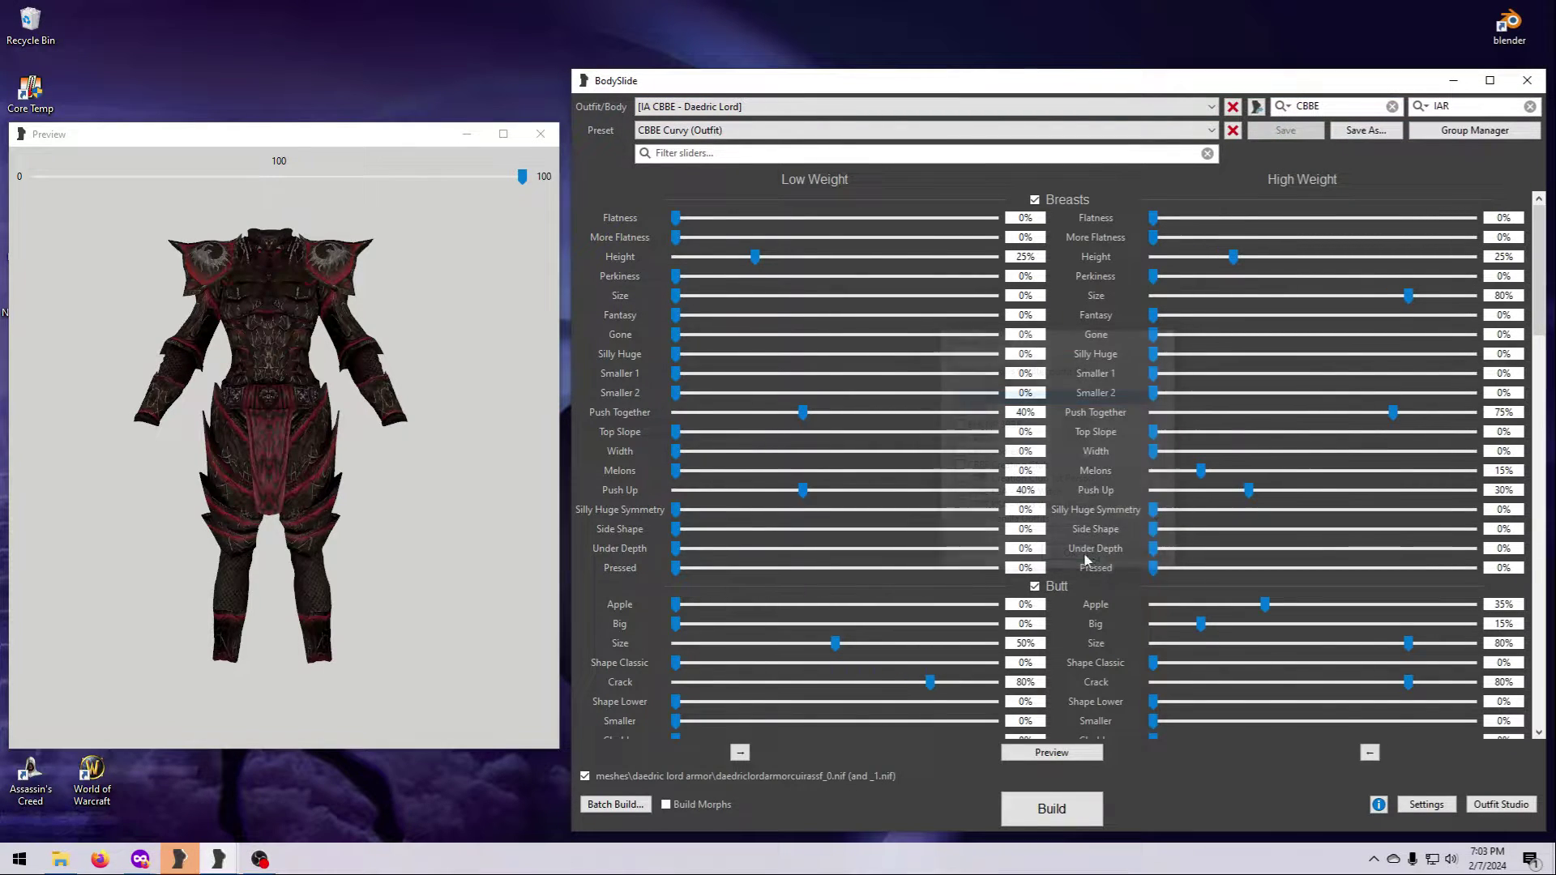
click(1213, 108)
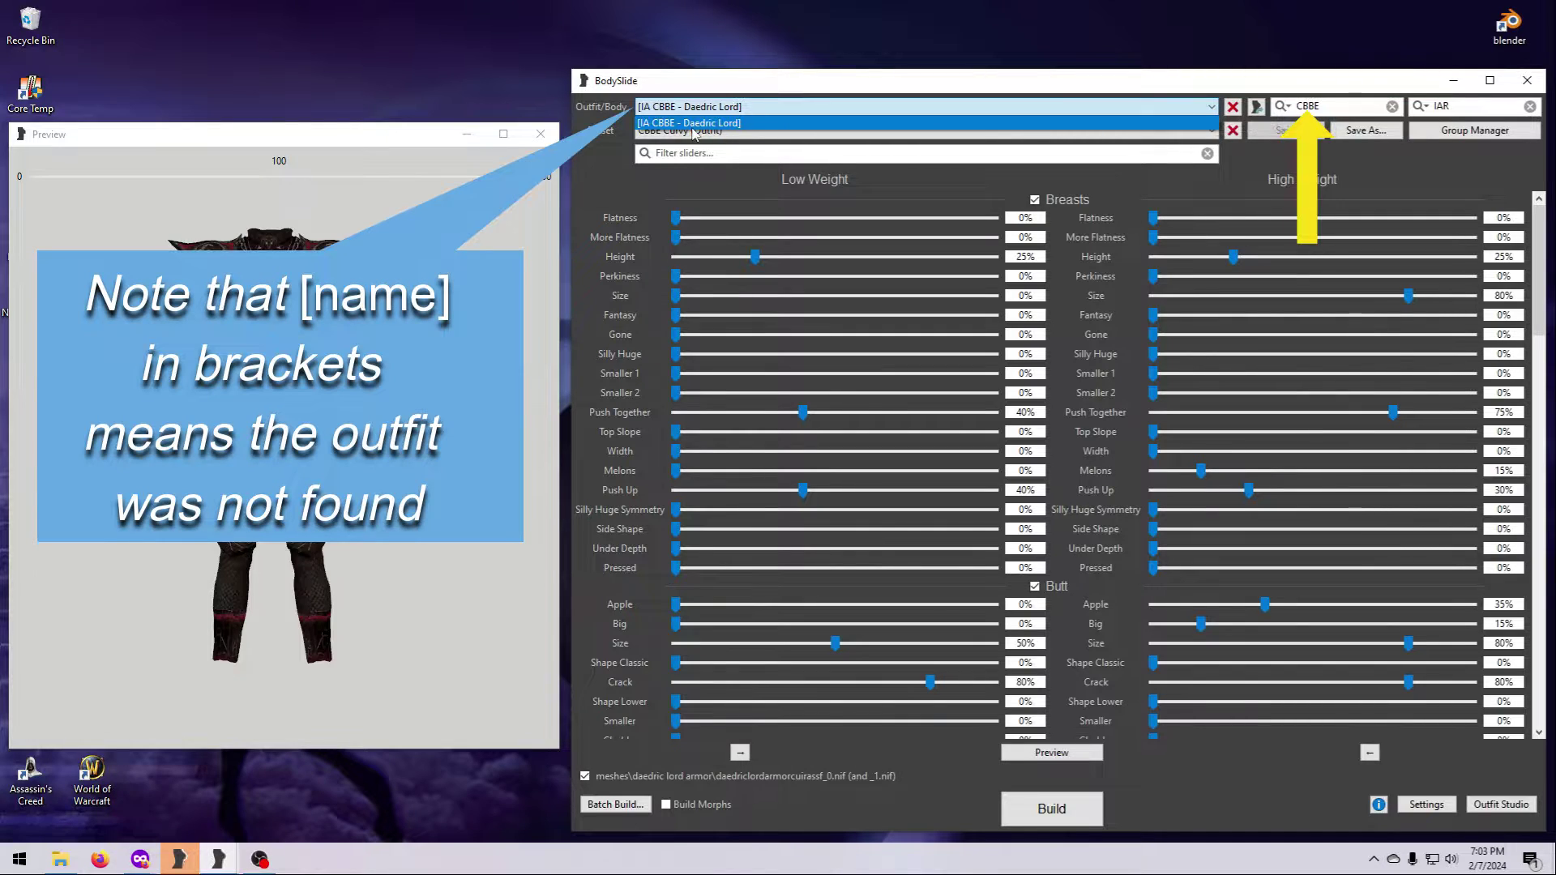
click(785, 107)
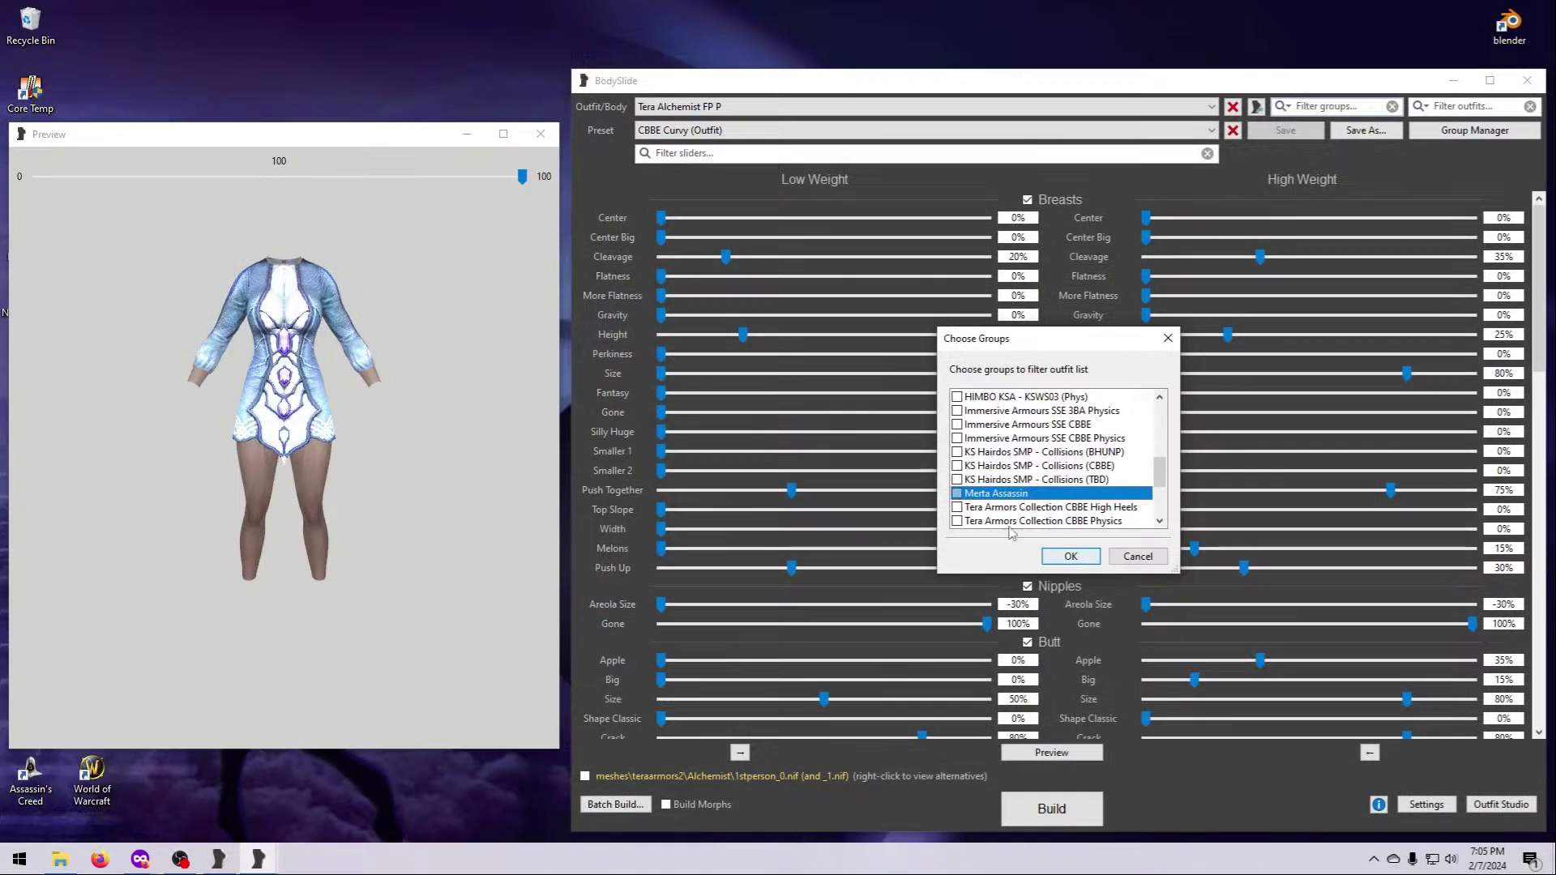
Apply the Merta Assassin group filter, load Merta Assassin Cuisse, and check the preset list
click(1068, 557)
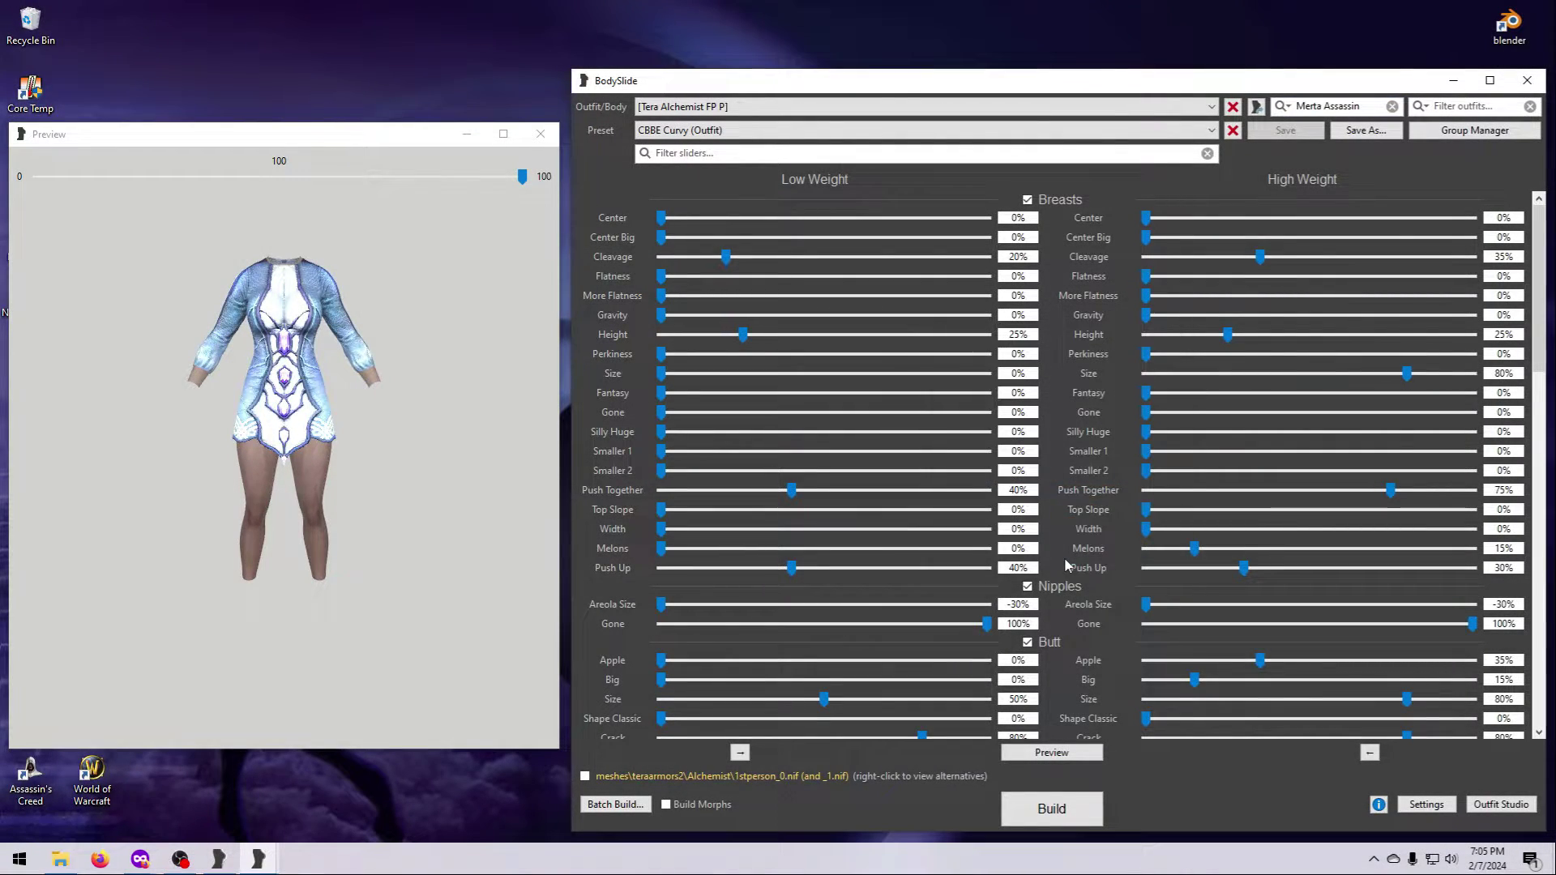
click(1212, 108)
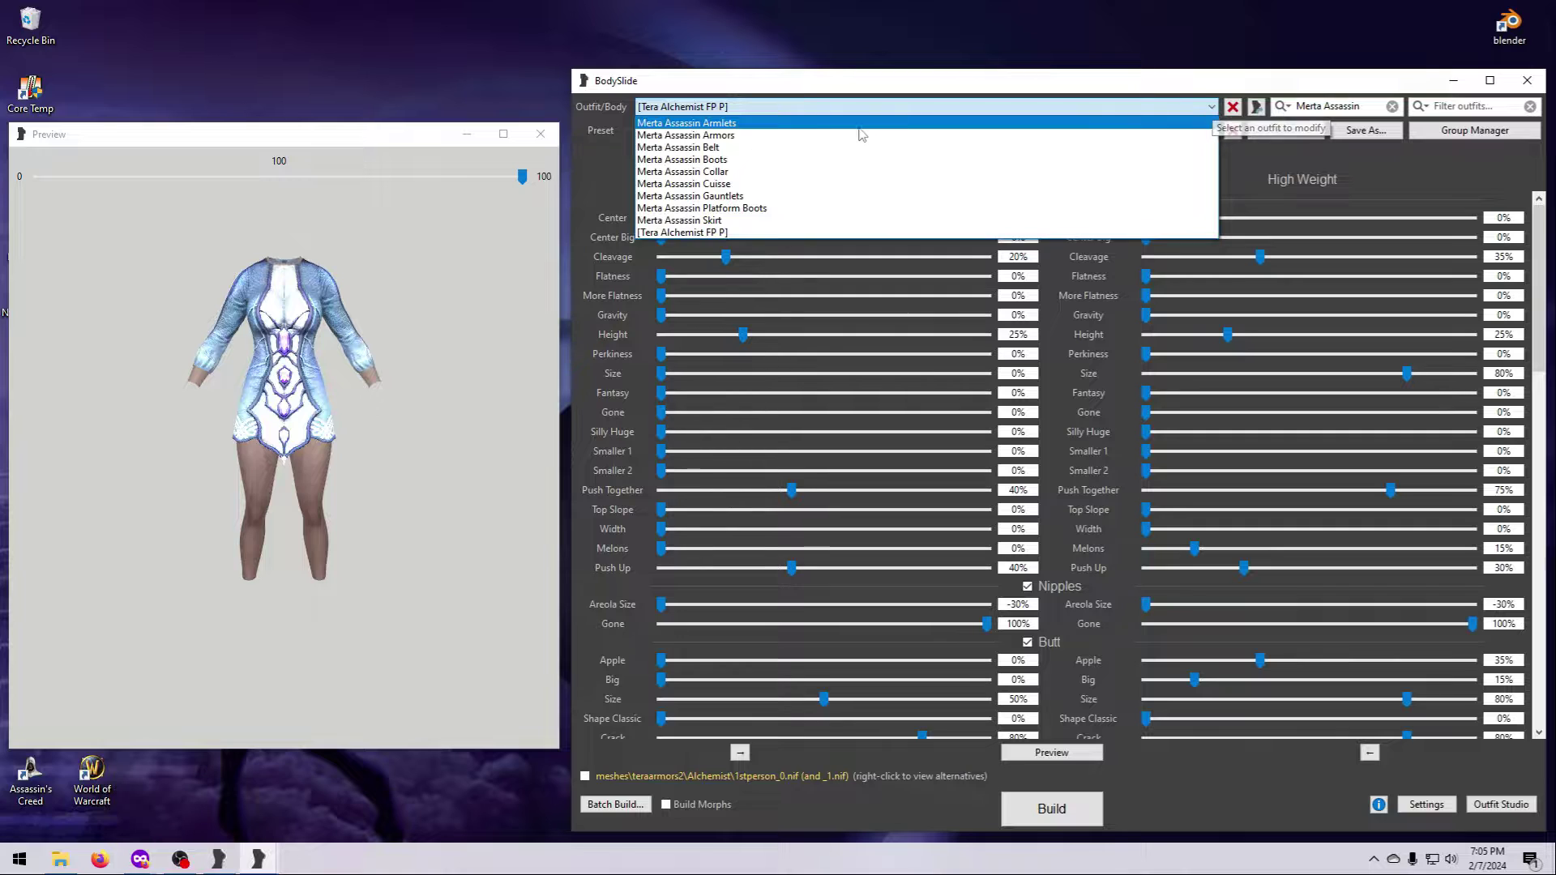
click(731, 184)
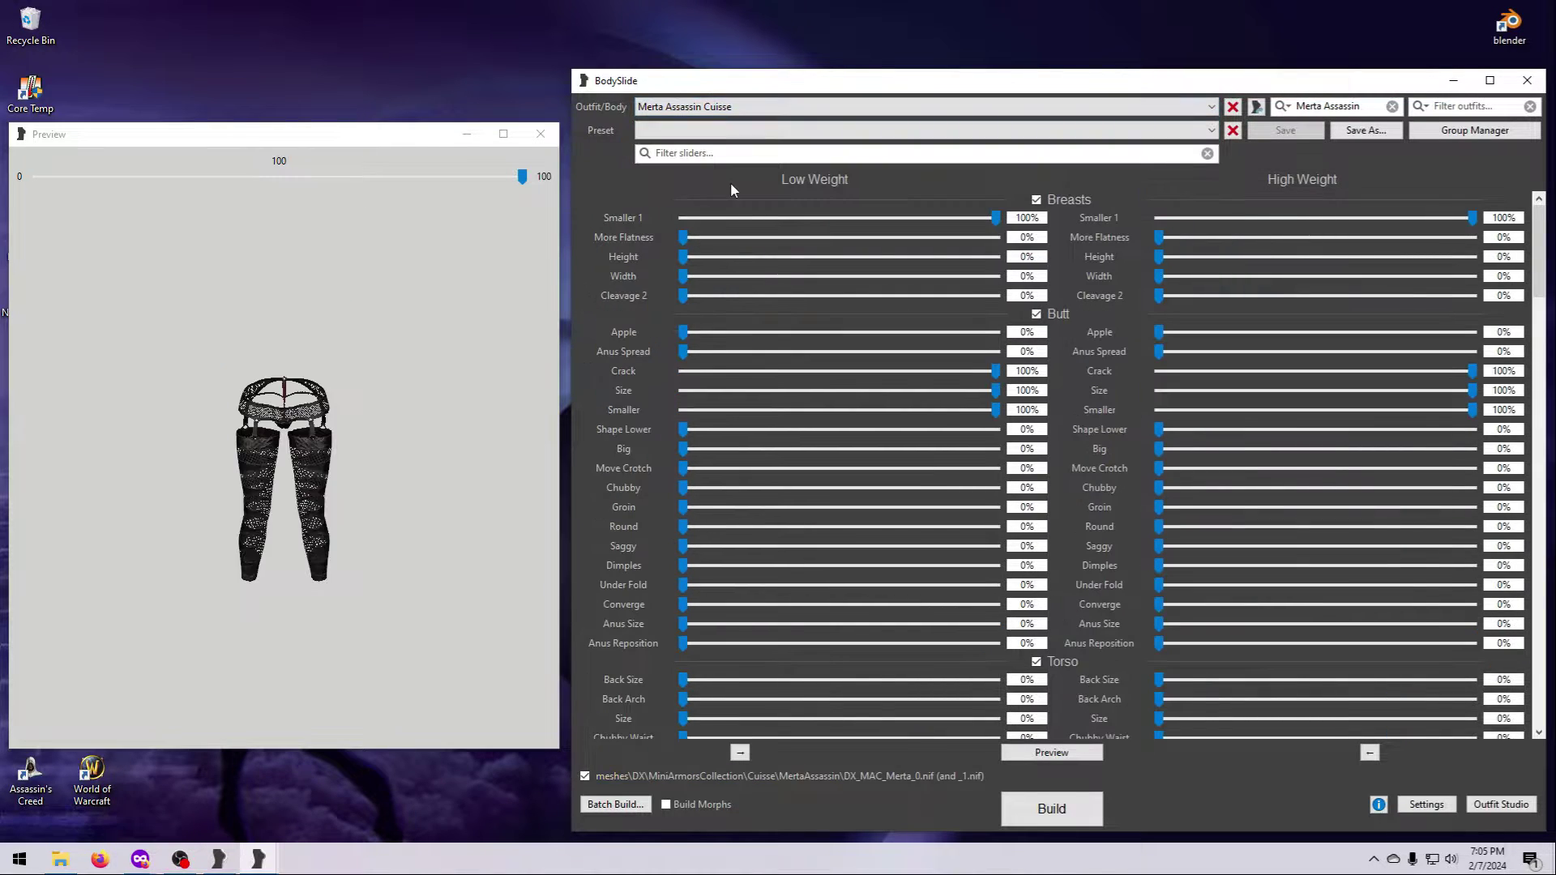
click(1210, 130)
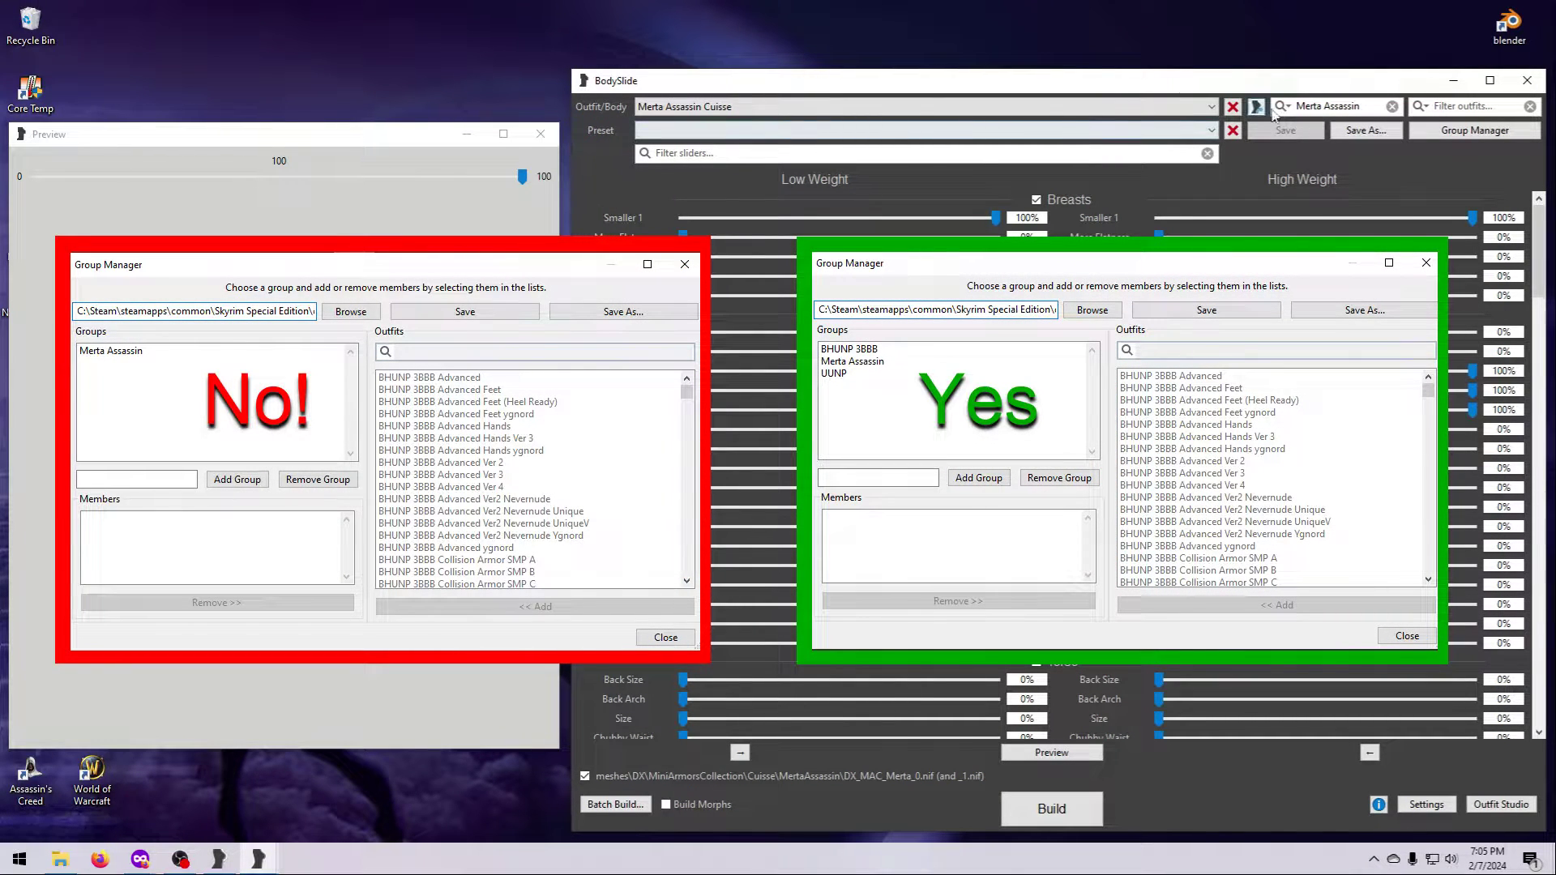
Clear the Merta Assassin entry from the Filter groups box
click(1391, 107)
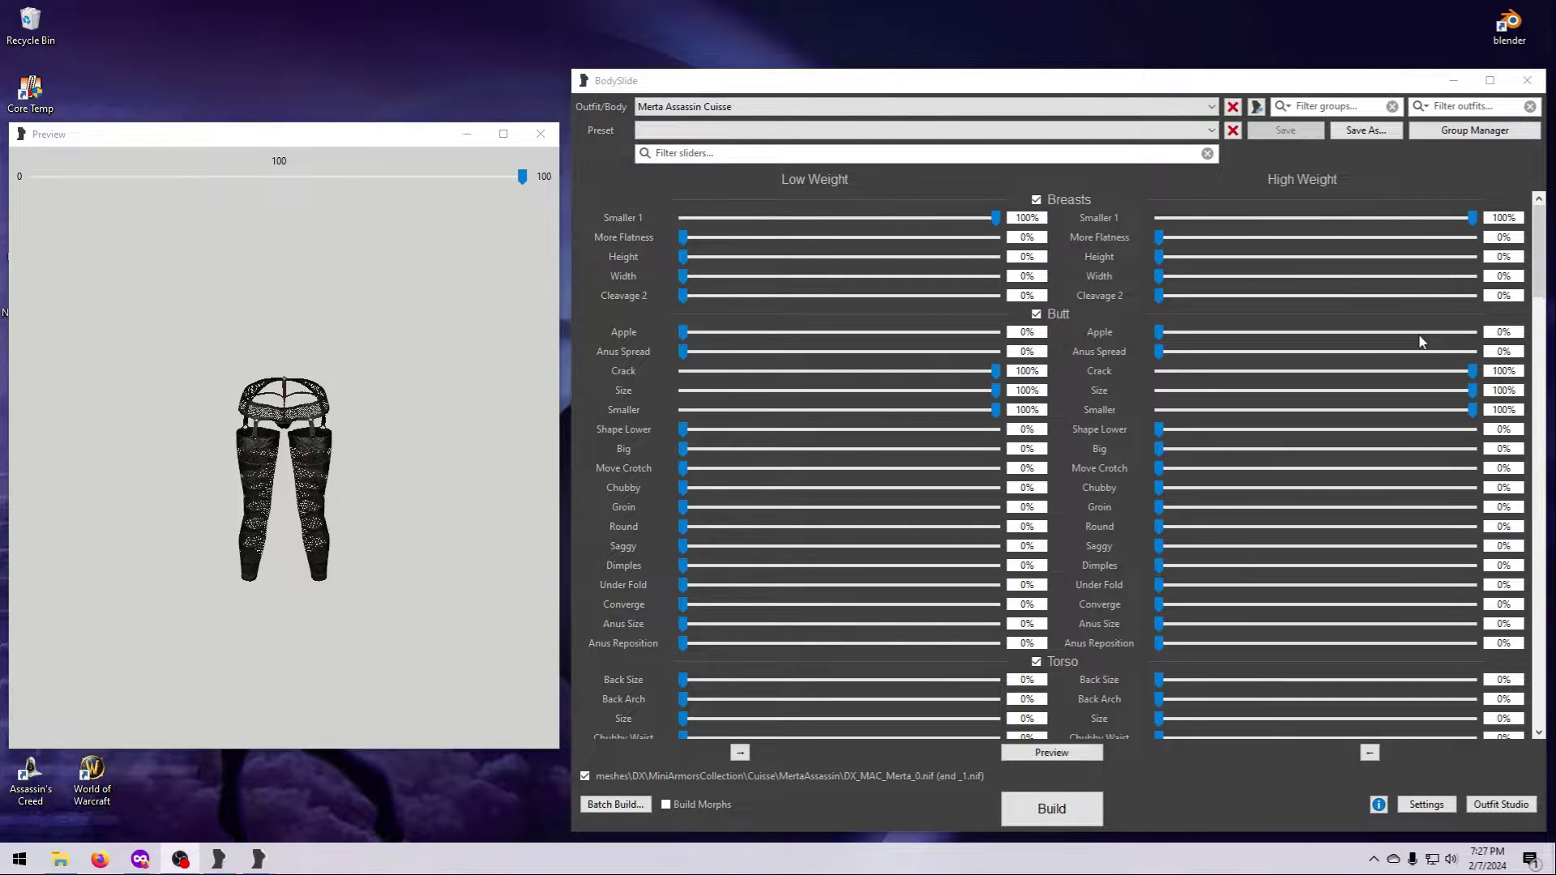
Open the group chooser and enlarge it to show the full list of groups
click(1248, 84)
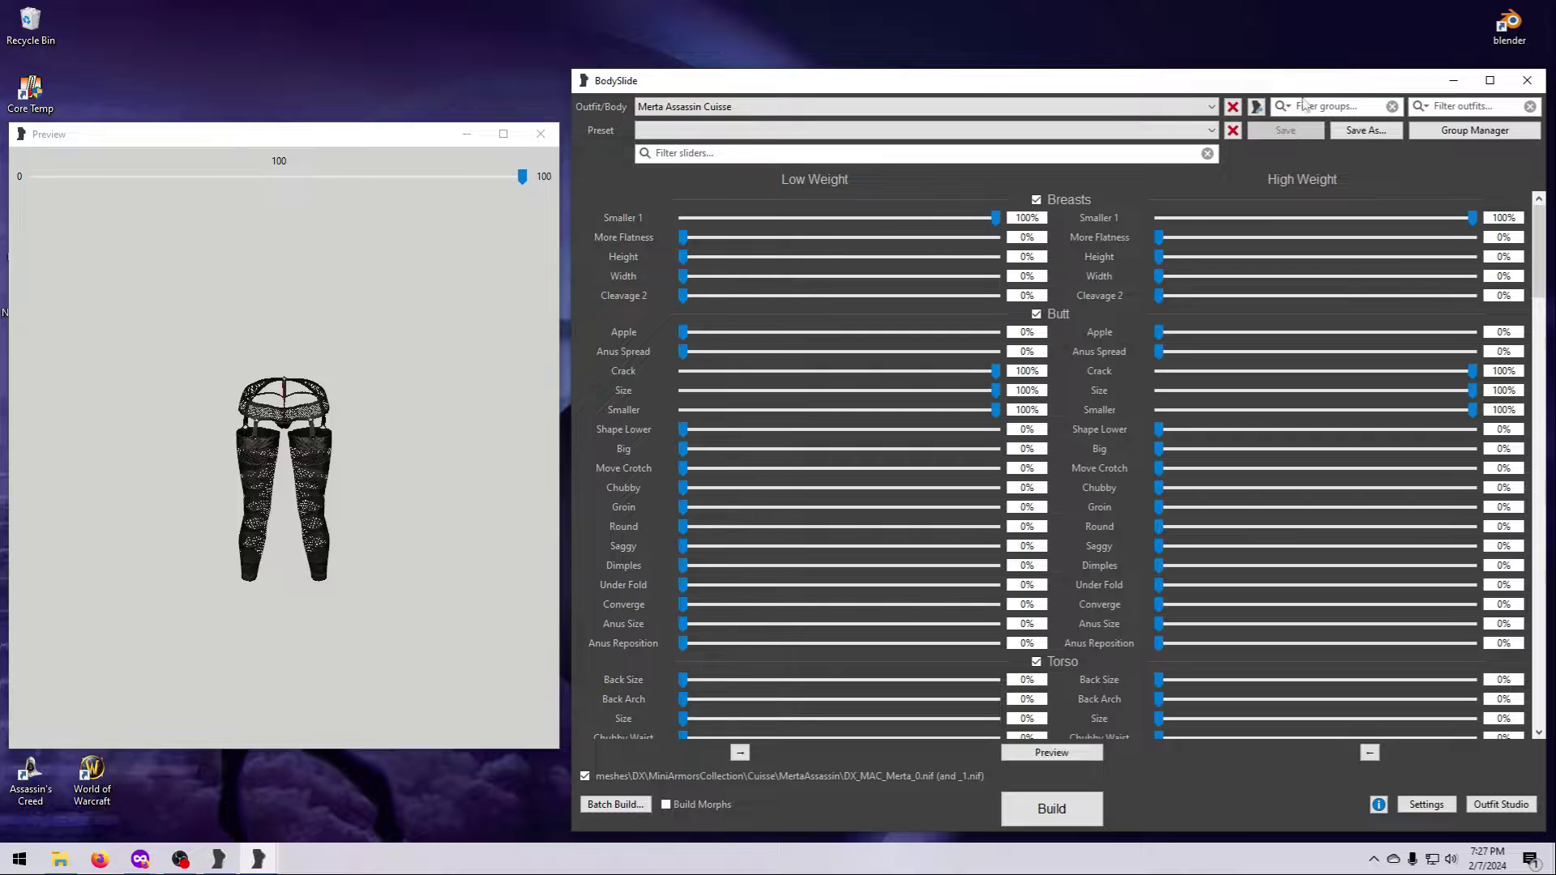
click(1285, 107)
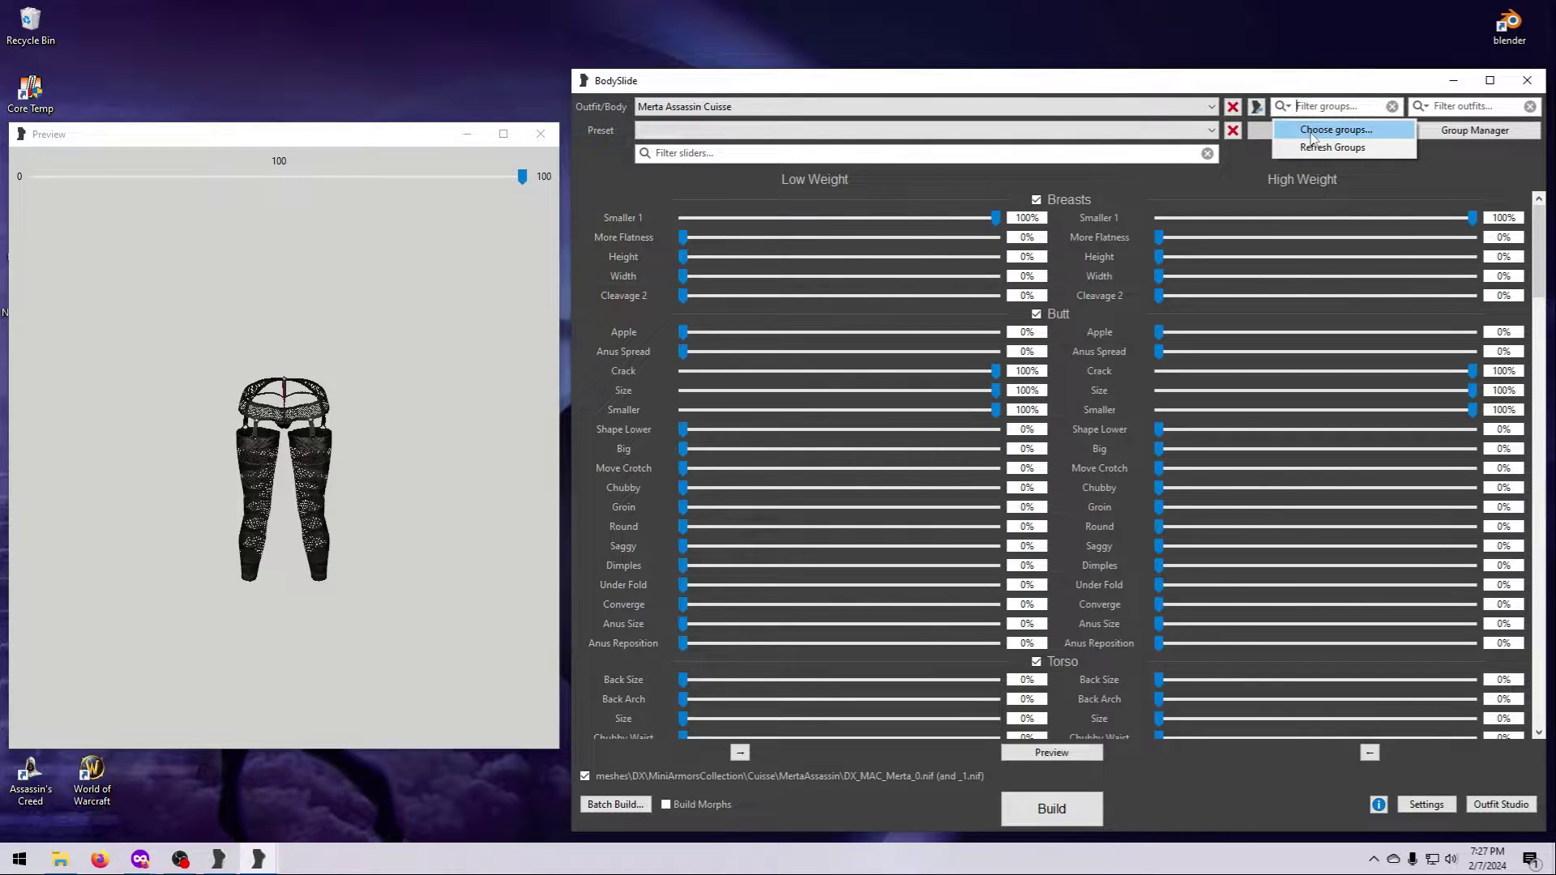
click(1312, 136)
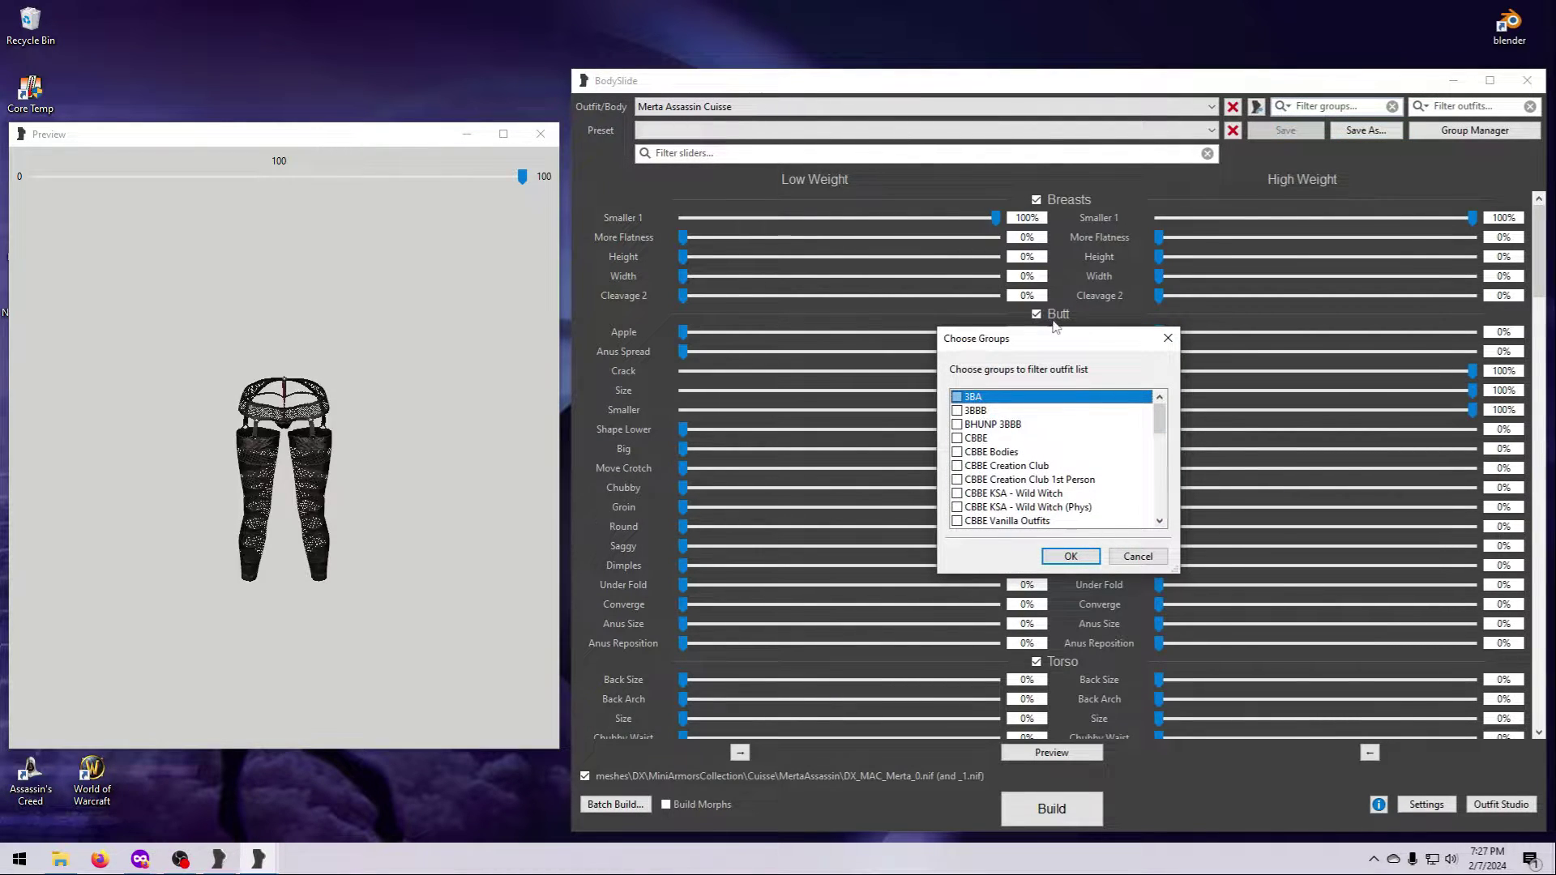
drag(1056, 328, 1055, 96)
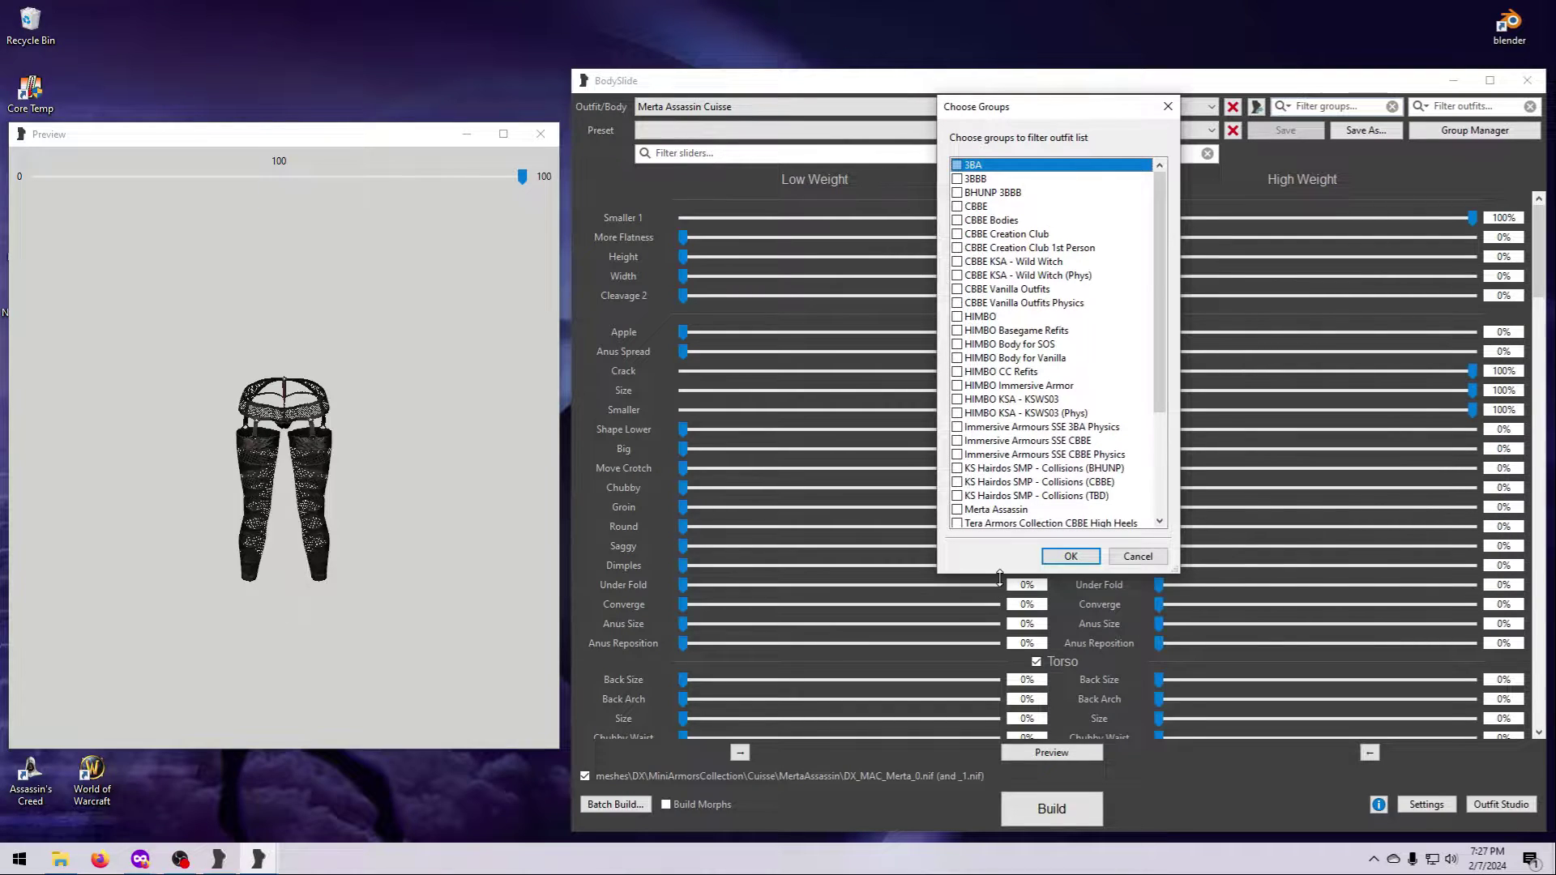
drag(999, 576, 994, 752)
drag(1180, 695, 1292, 693)
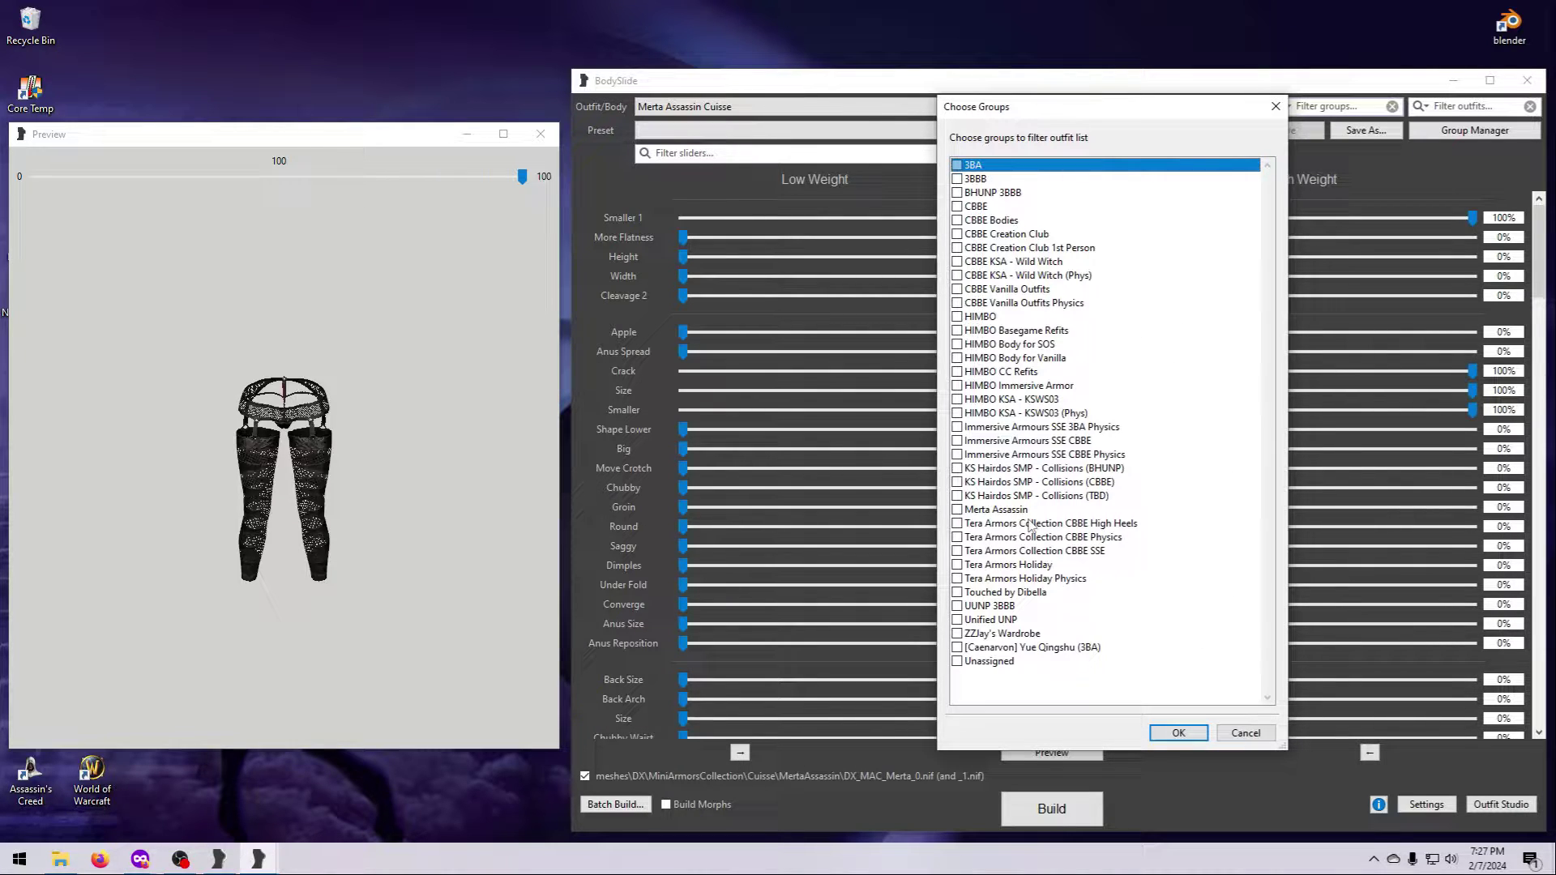
Go over the available groups, from CBBE, BHUNP 3BBB and HIMBO down to Unassigned
click(983, 206)
click(983, 199)
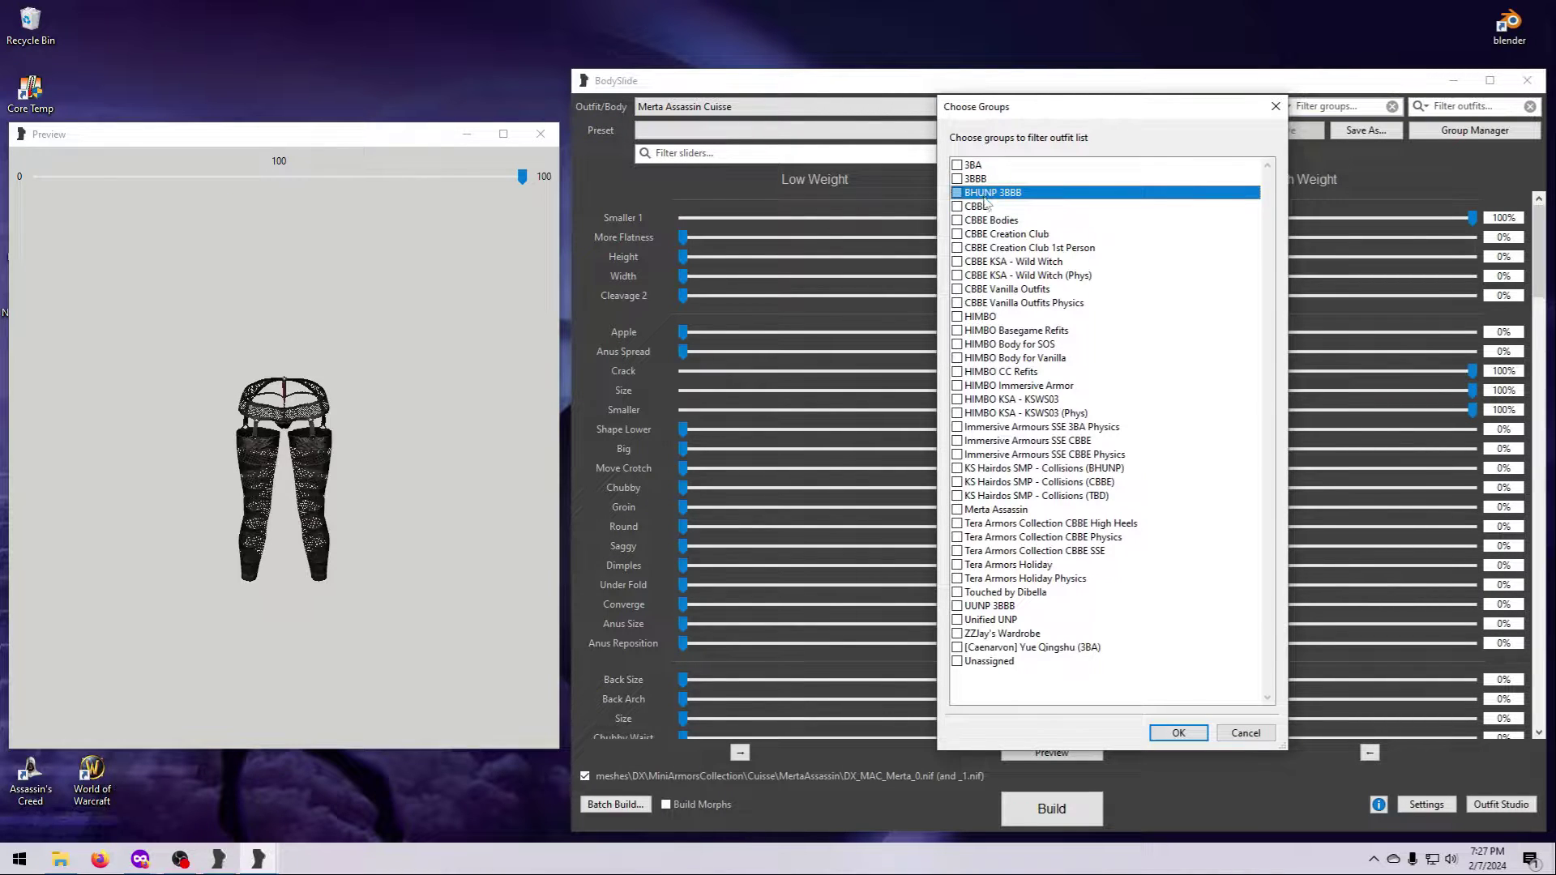
click(989, 317)
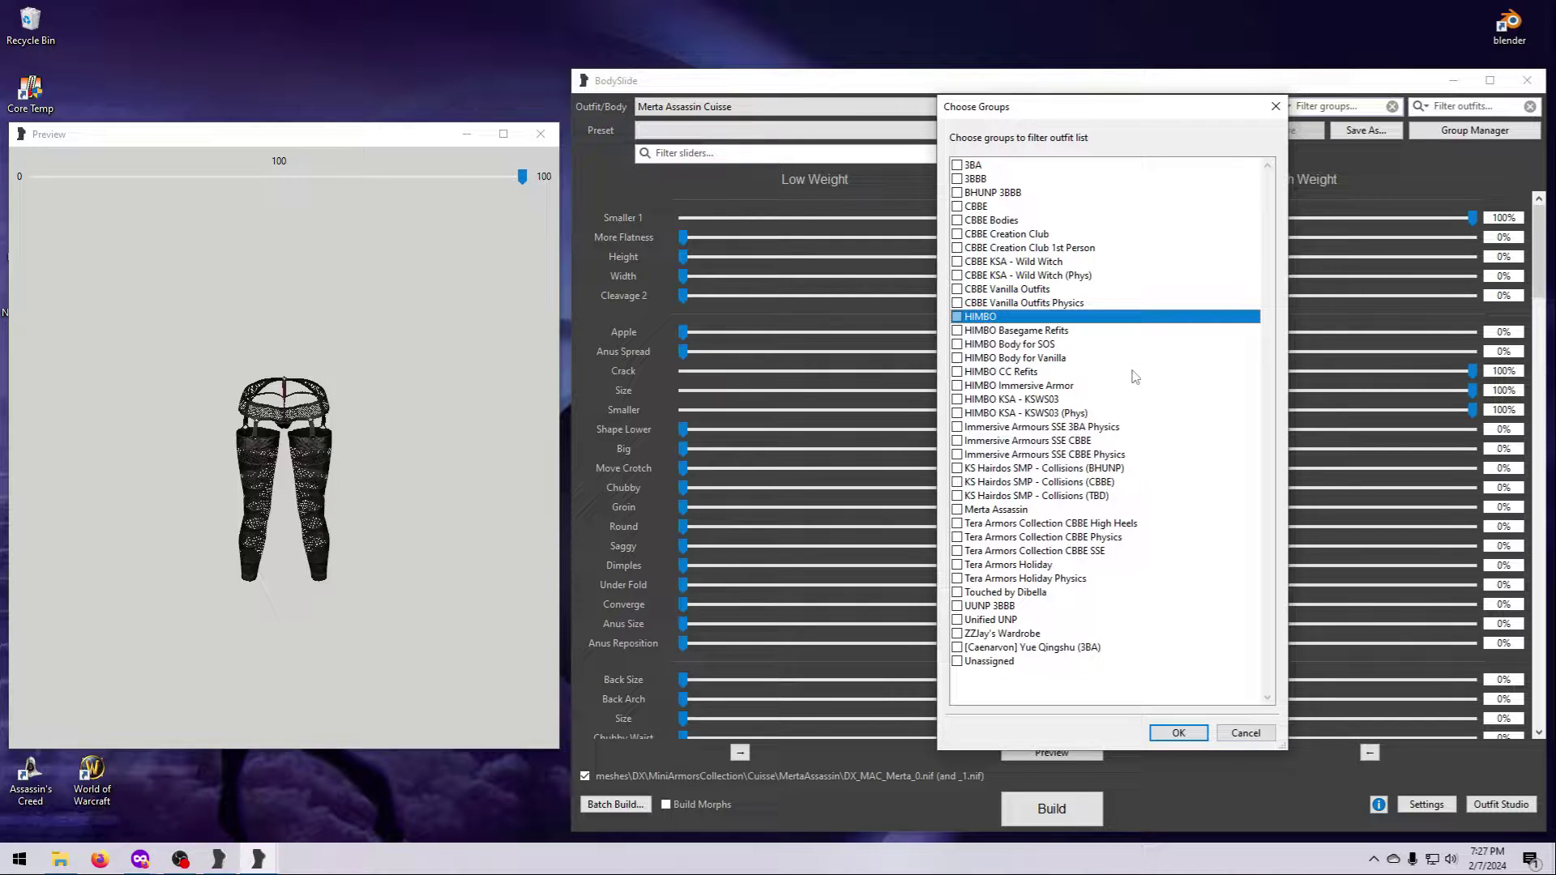
click(1011, 514)
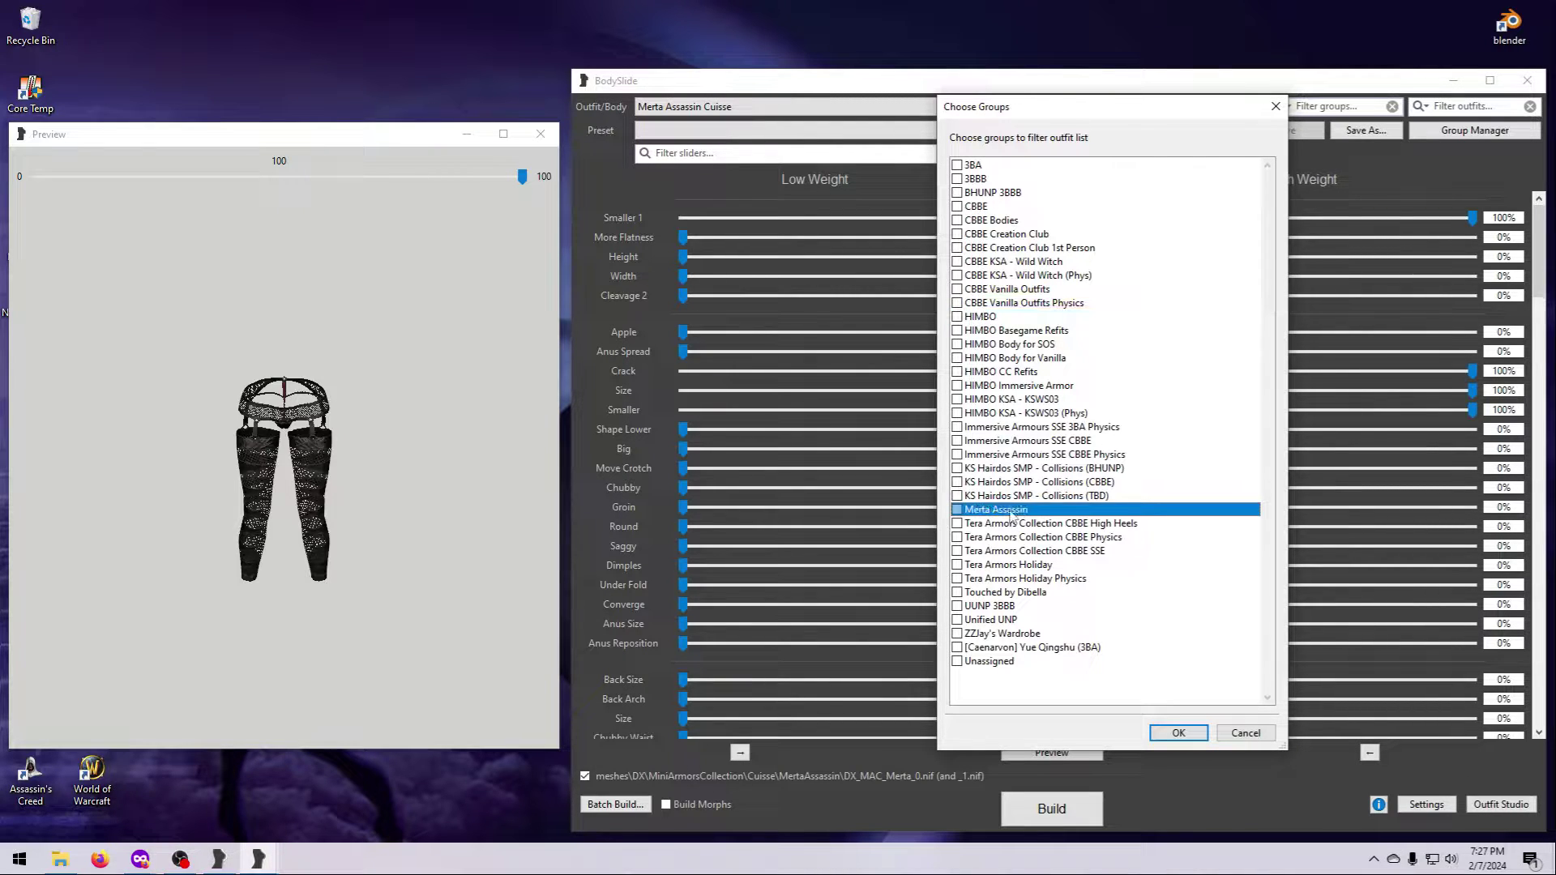
click(1009, 567)
click(997, 635)
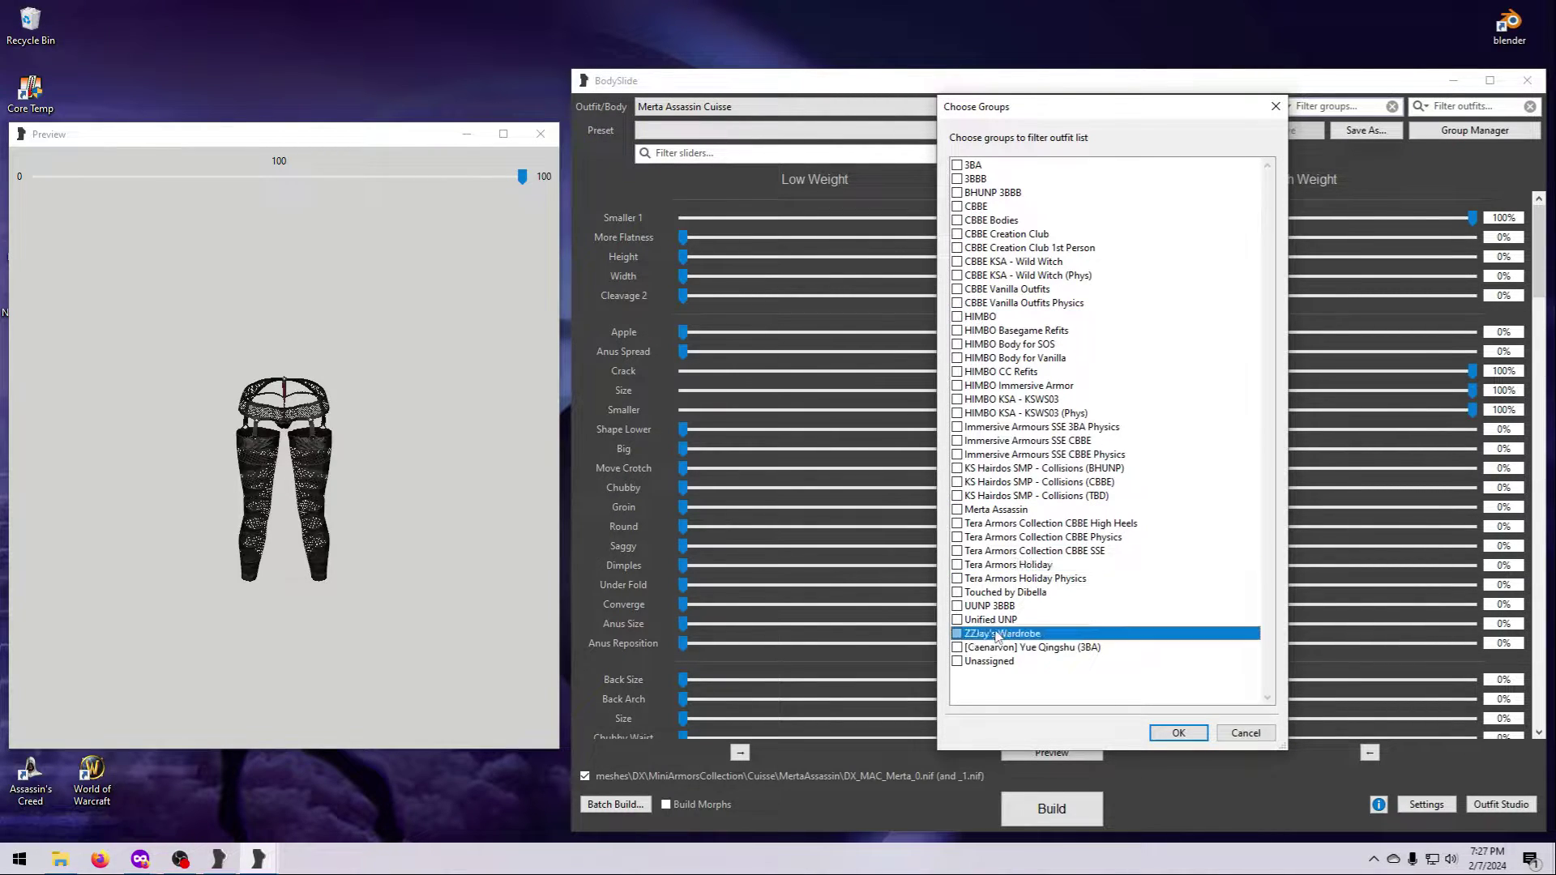
click(996, 648)
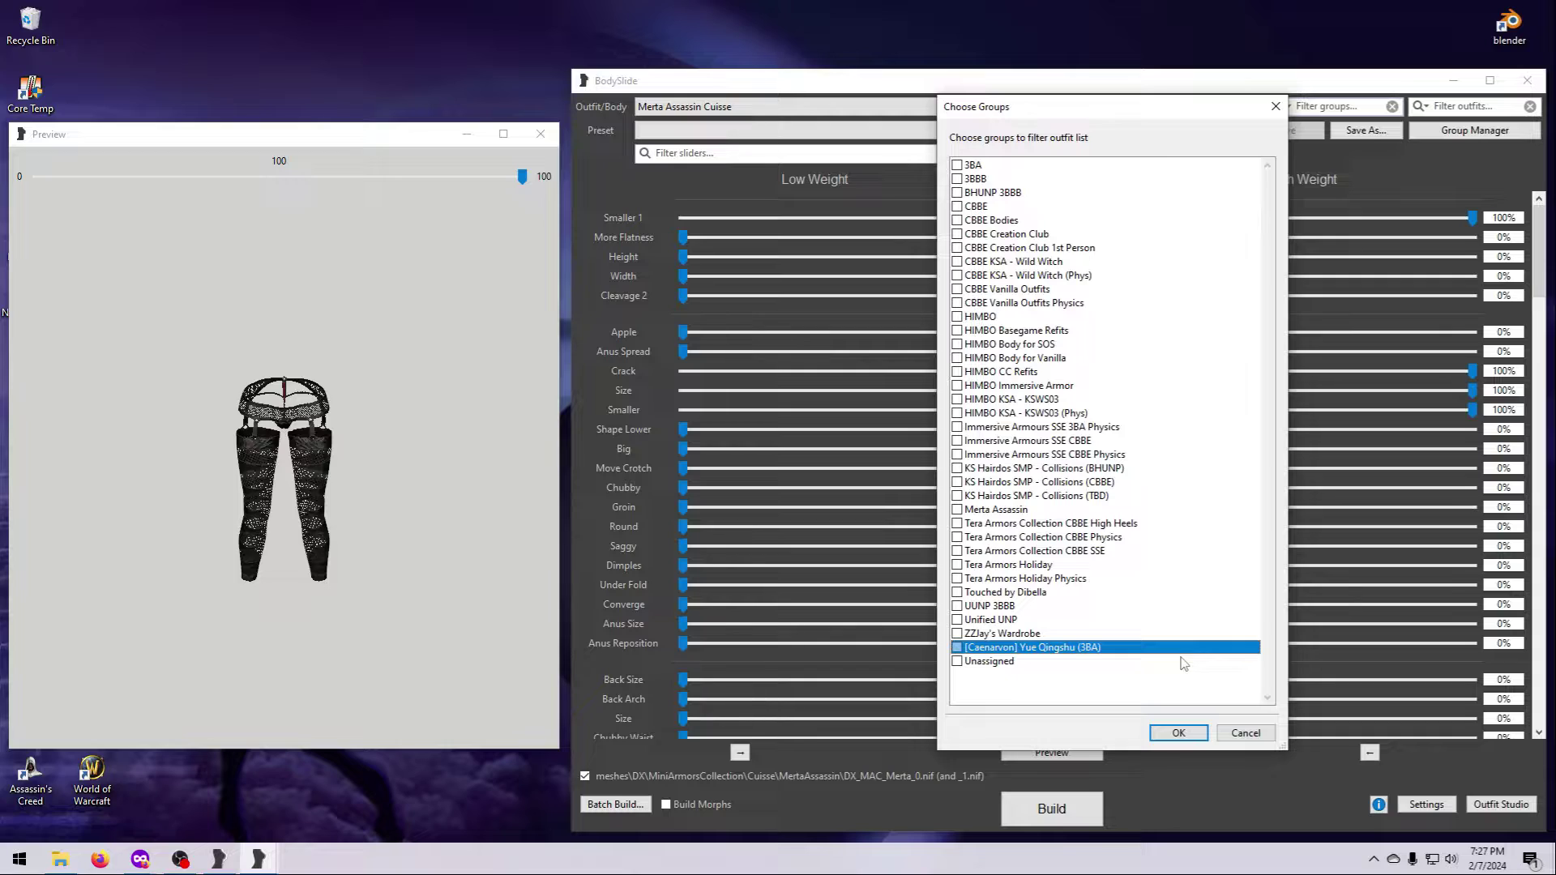
click(1023, 664)
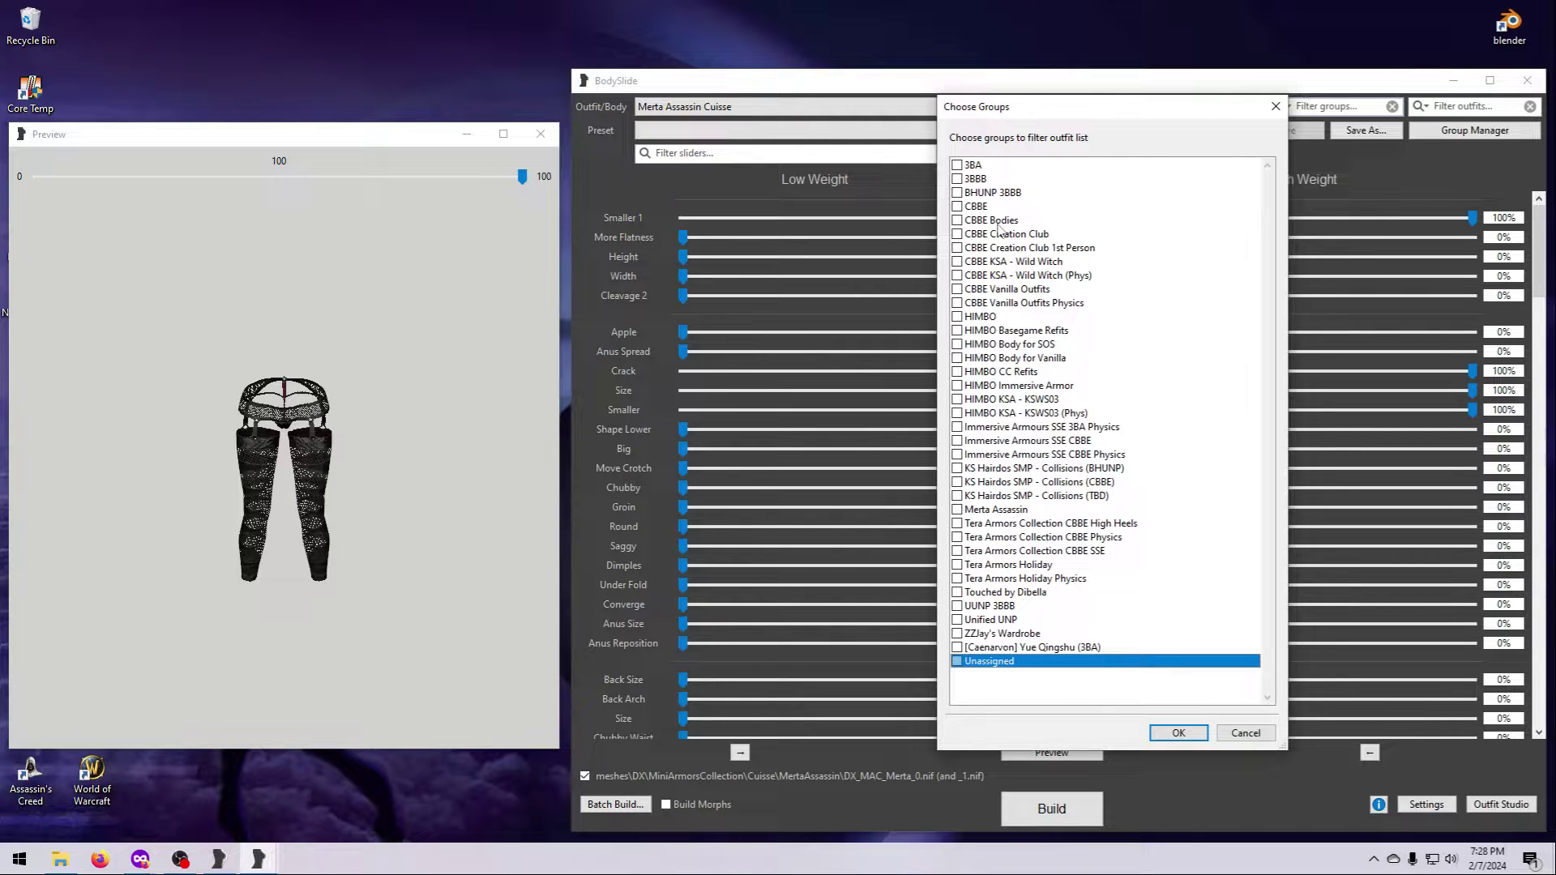
Tick ZZJay's Wardrobe and apply it as the only group filter
click(992, 636)
click(957, 634)
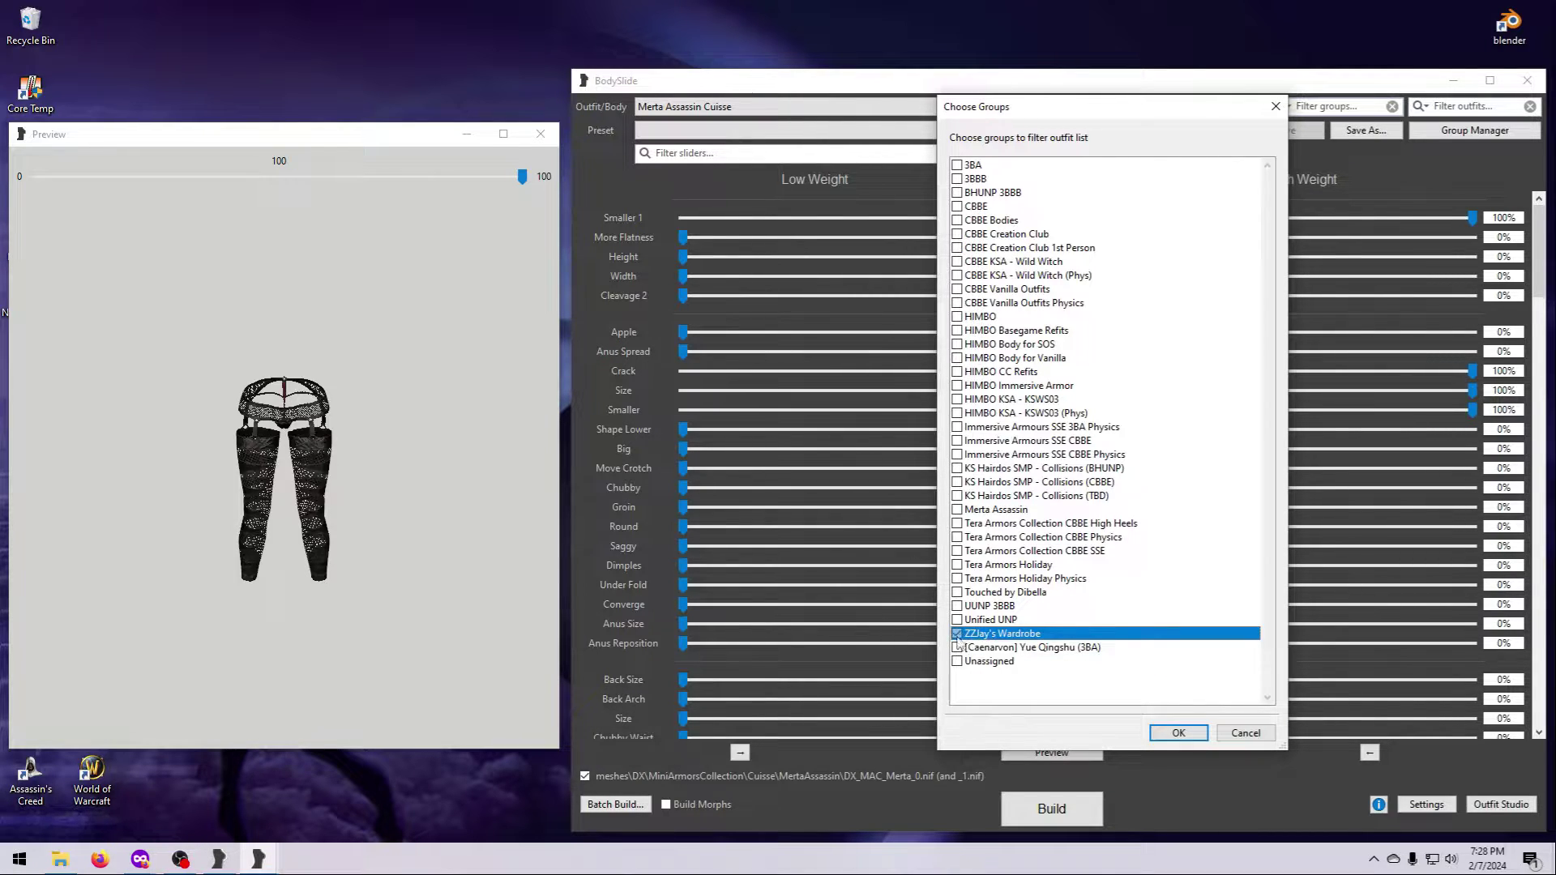
click(1181, 734)
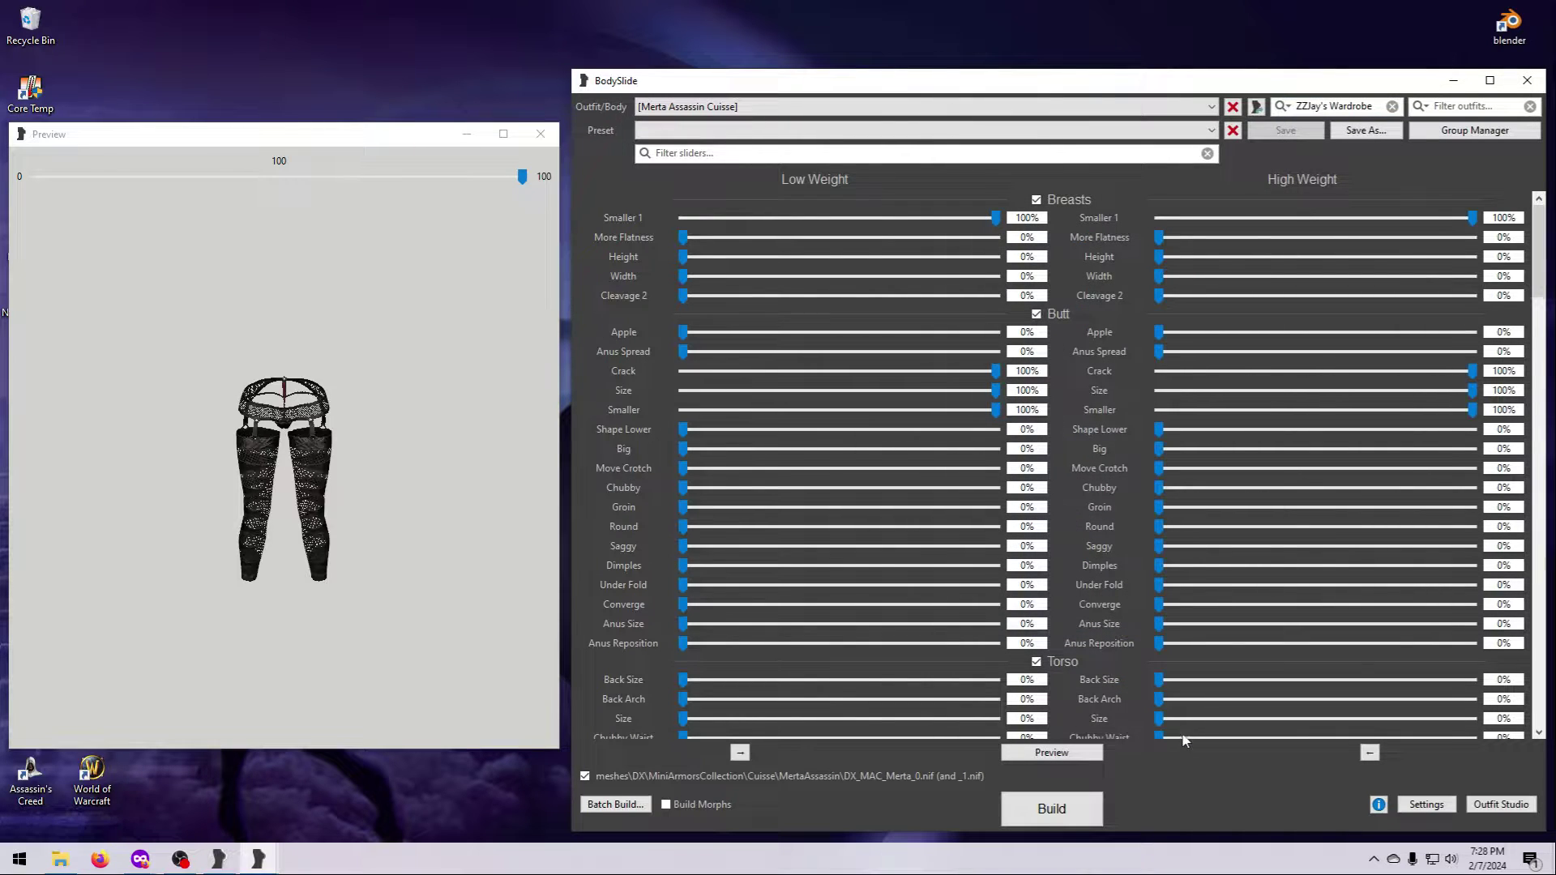
Review the ZZJay's Wardrobe outfits, then add the CBBE group to the filter
click(1210, 107)
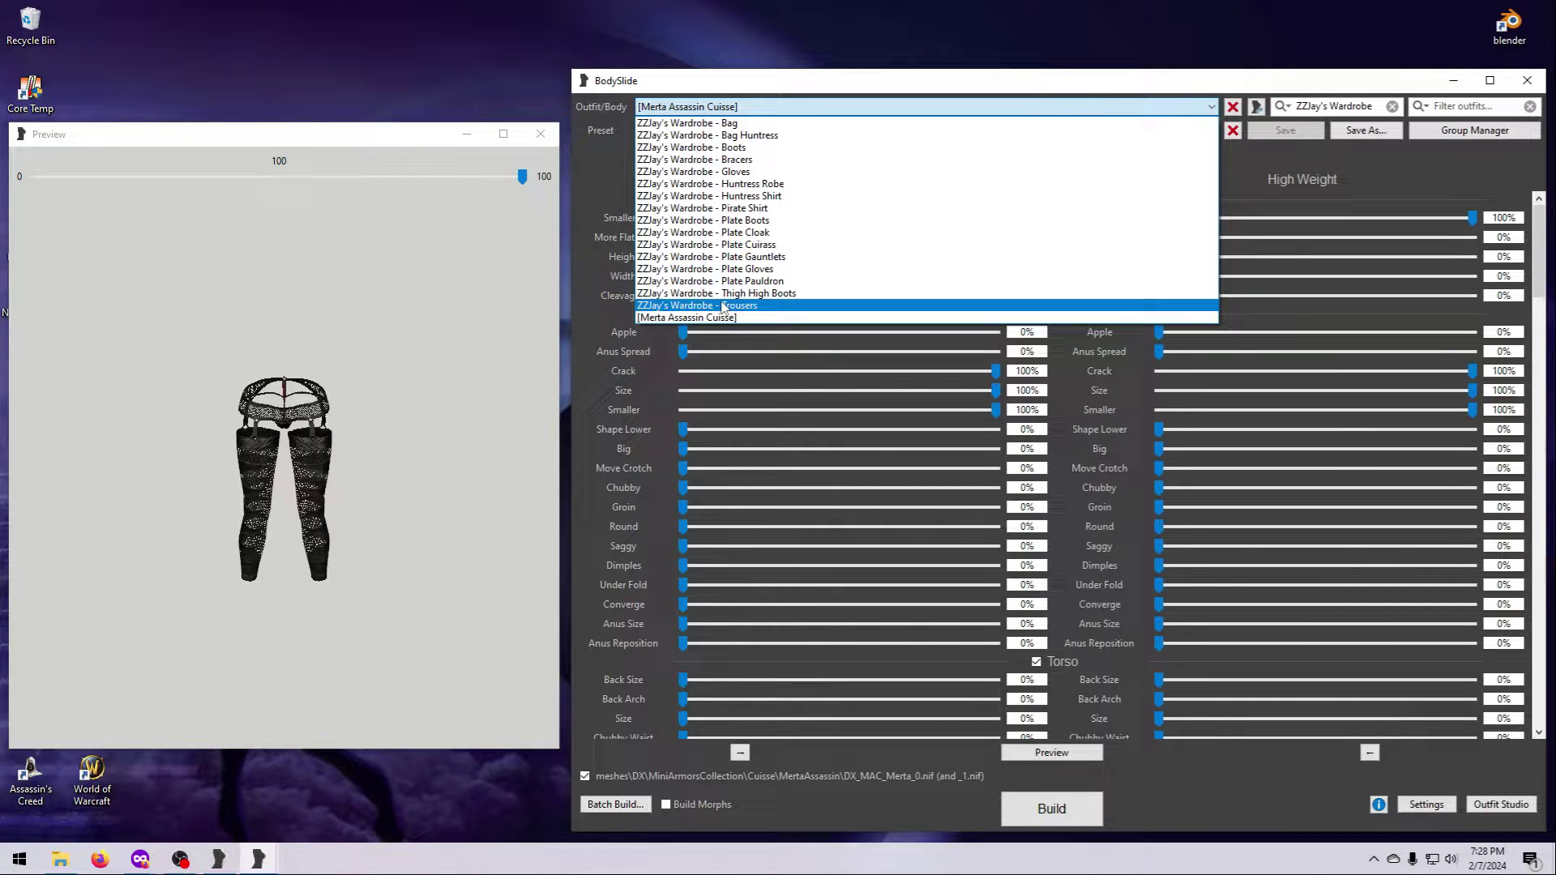
click(1282, 106)
click(1282, 106)
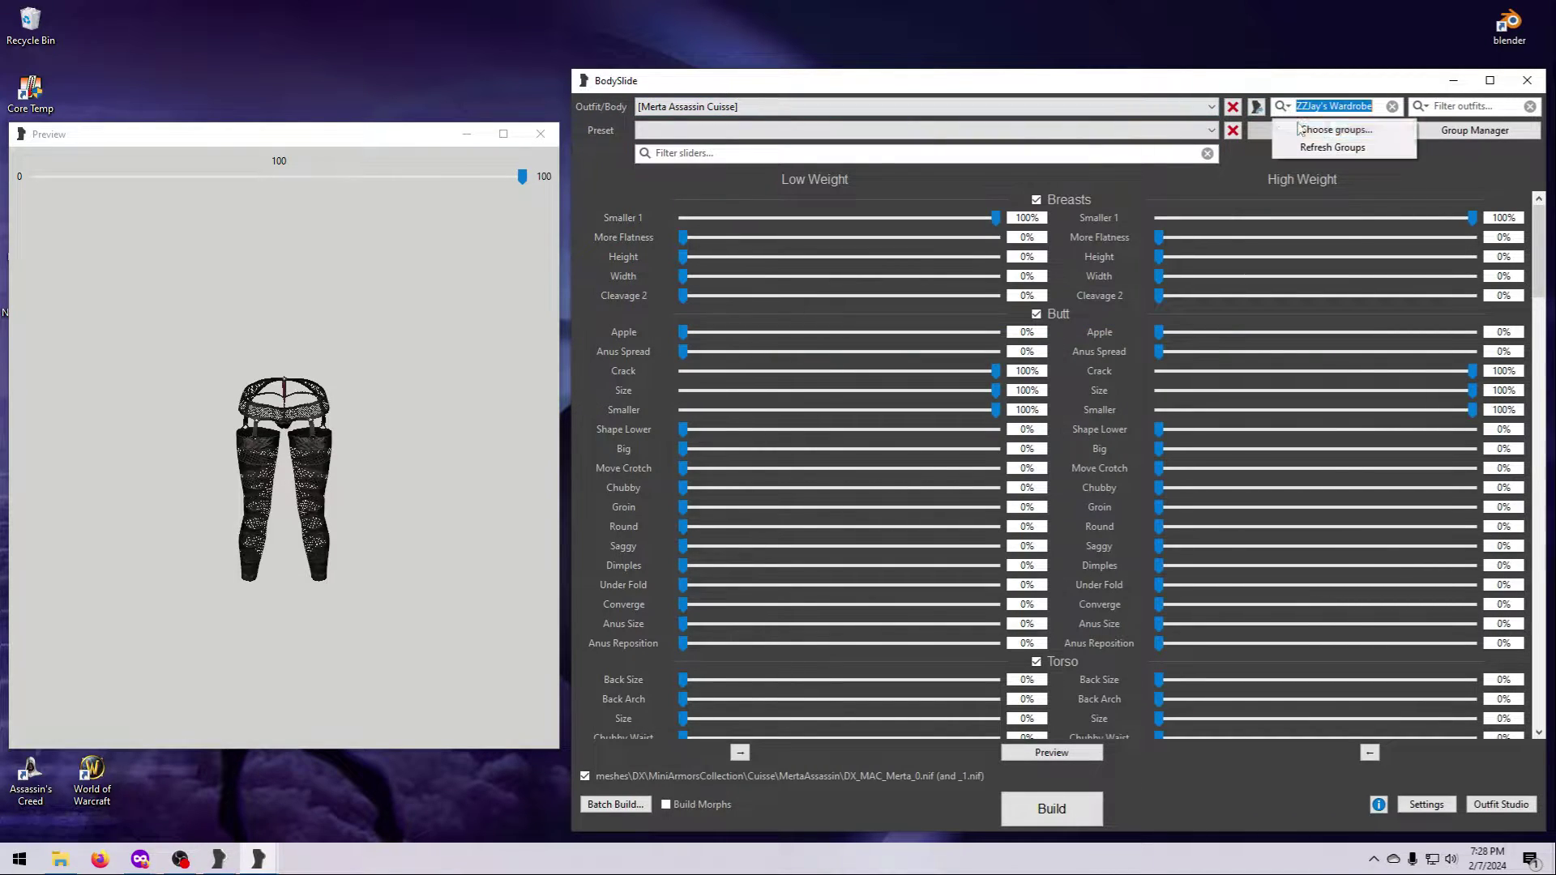
click(1299, 130)
click(1092, 558)
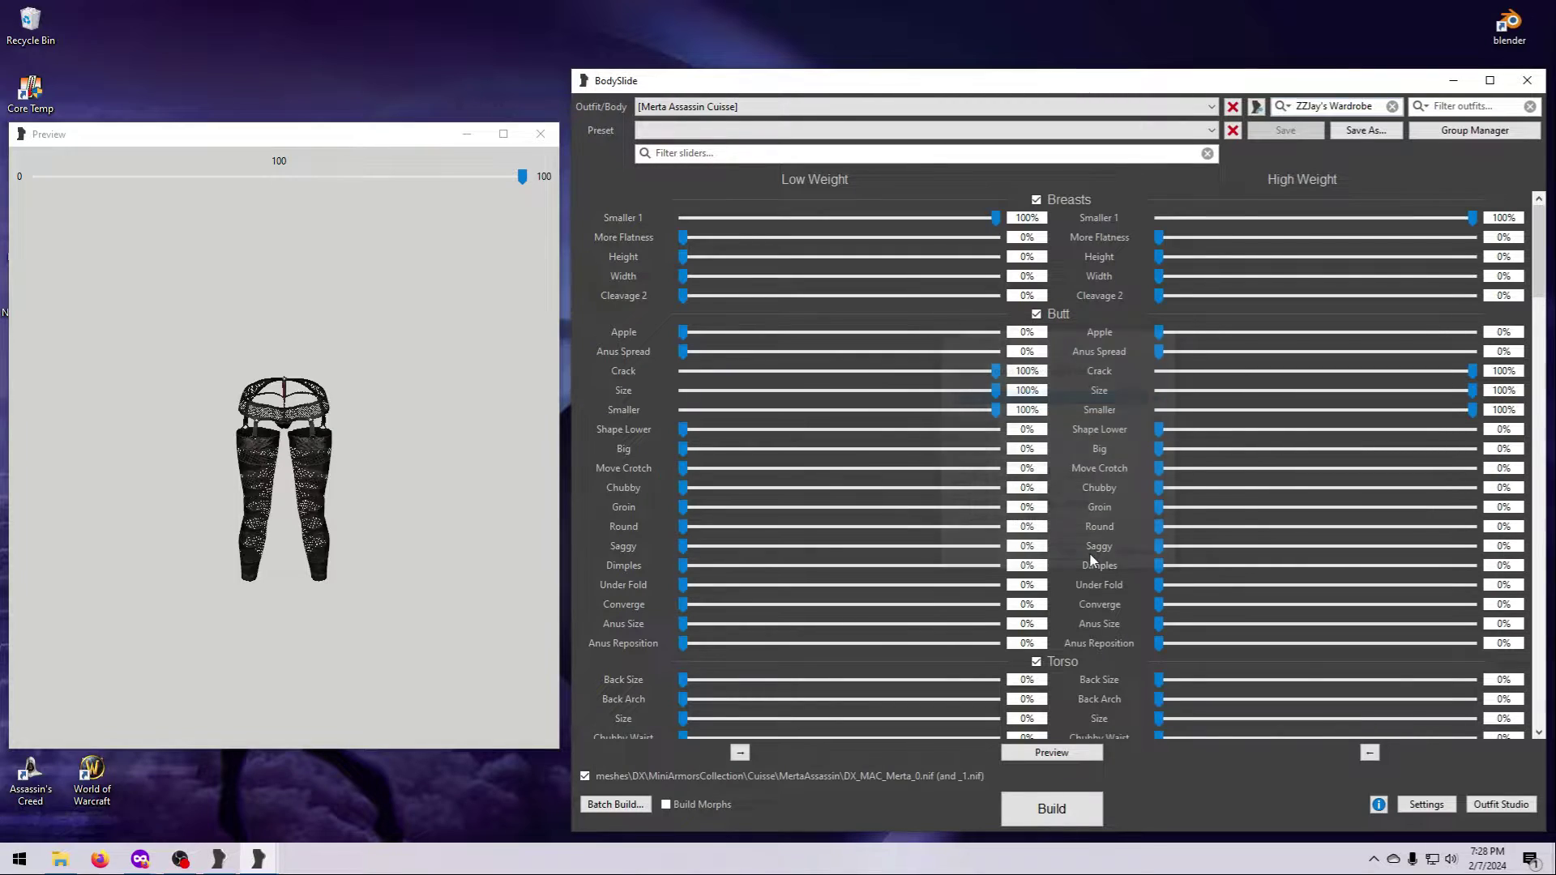
Load CBBE Underwear from the combined CBBE and ZZJay's Wardrobe outfit list
click(1210, 106)
drag(1213, 462, 1225, 283)
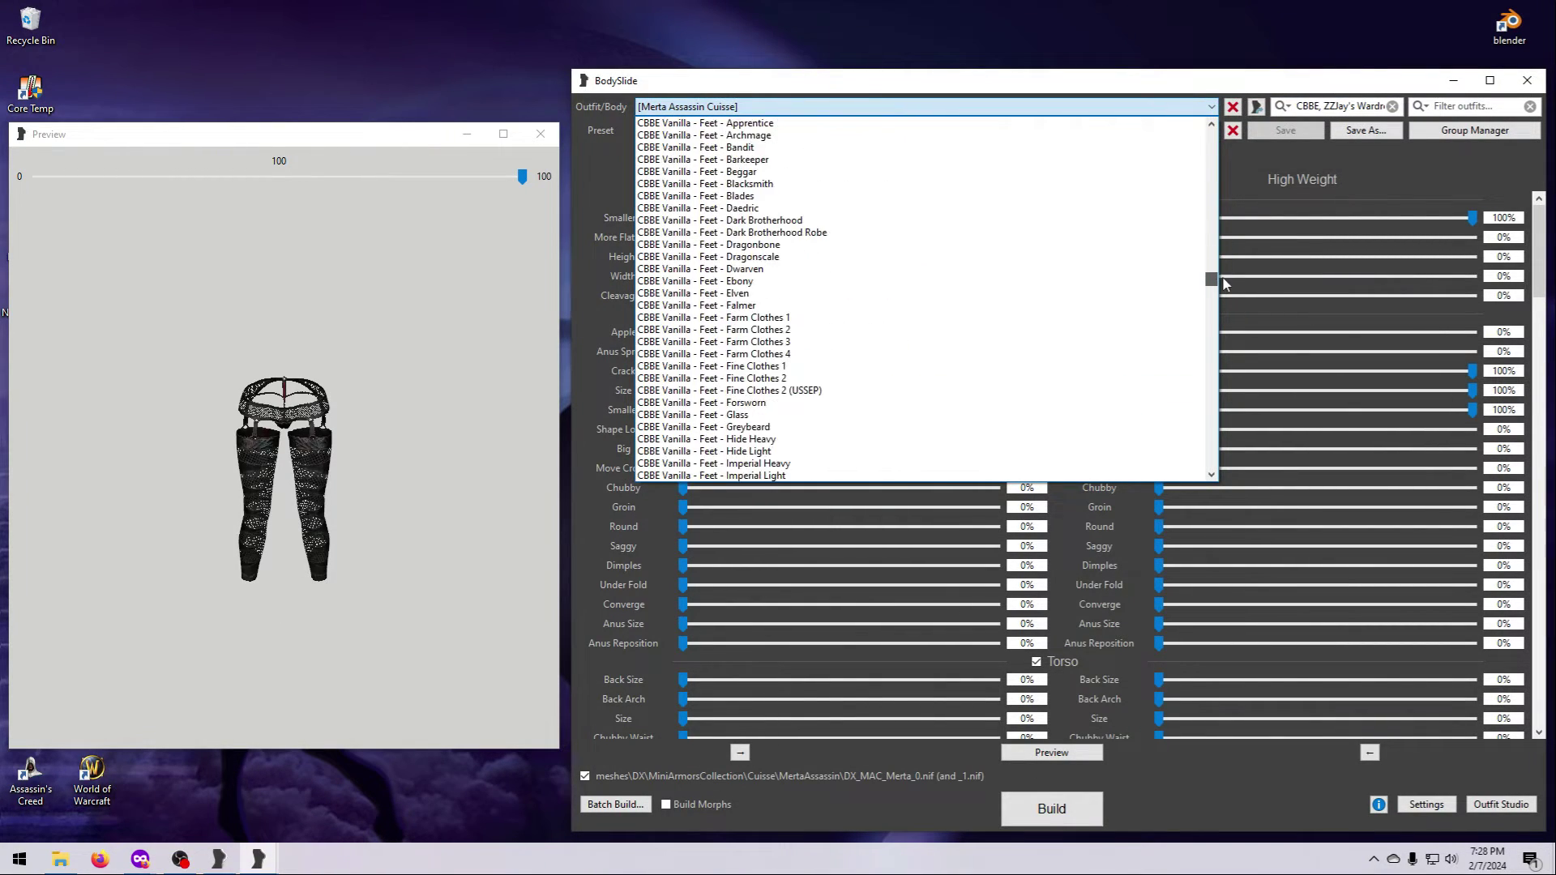
click(1282, 106)
scroll(980, 468, down, 5)
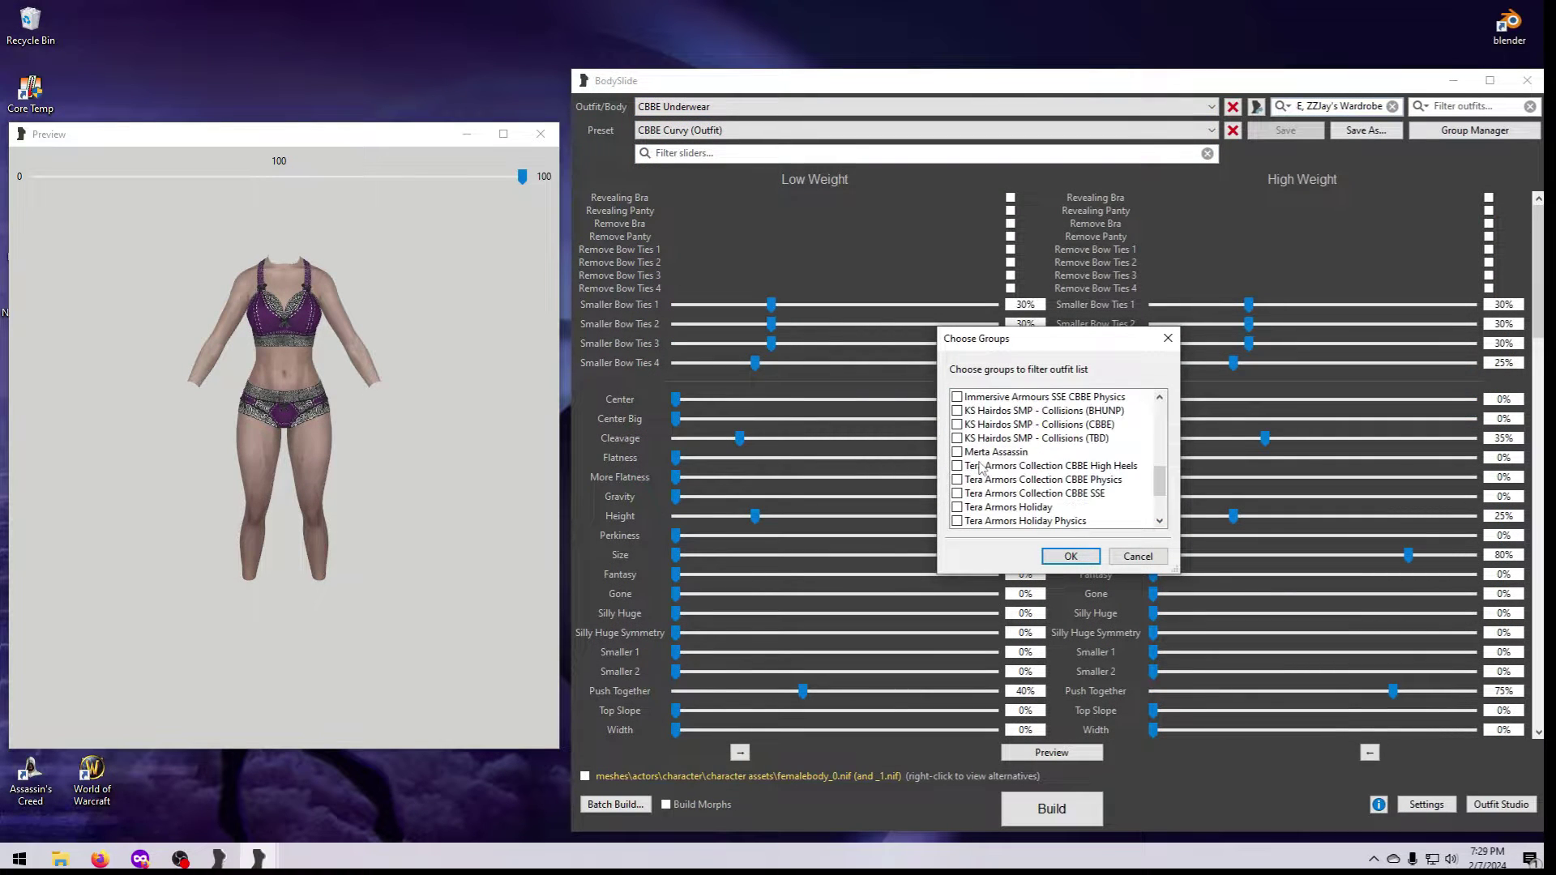
scroll(980, 470, down, 3)
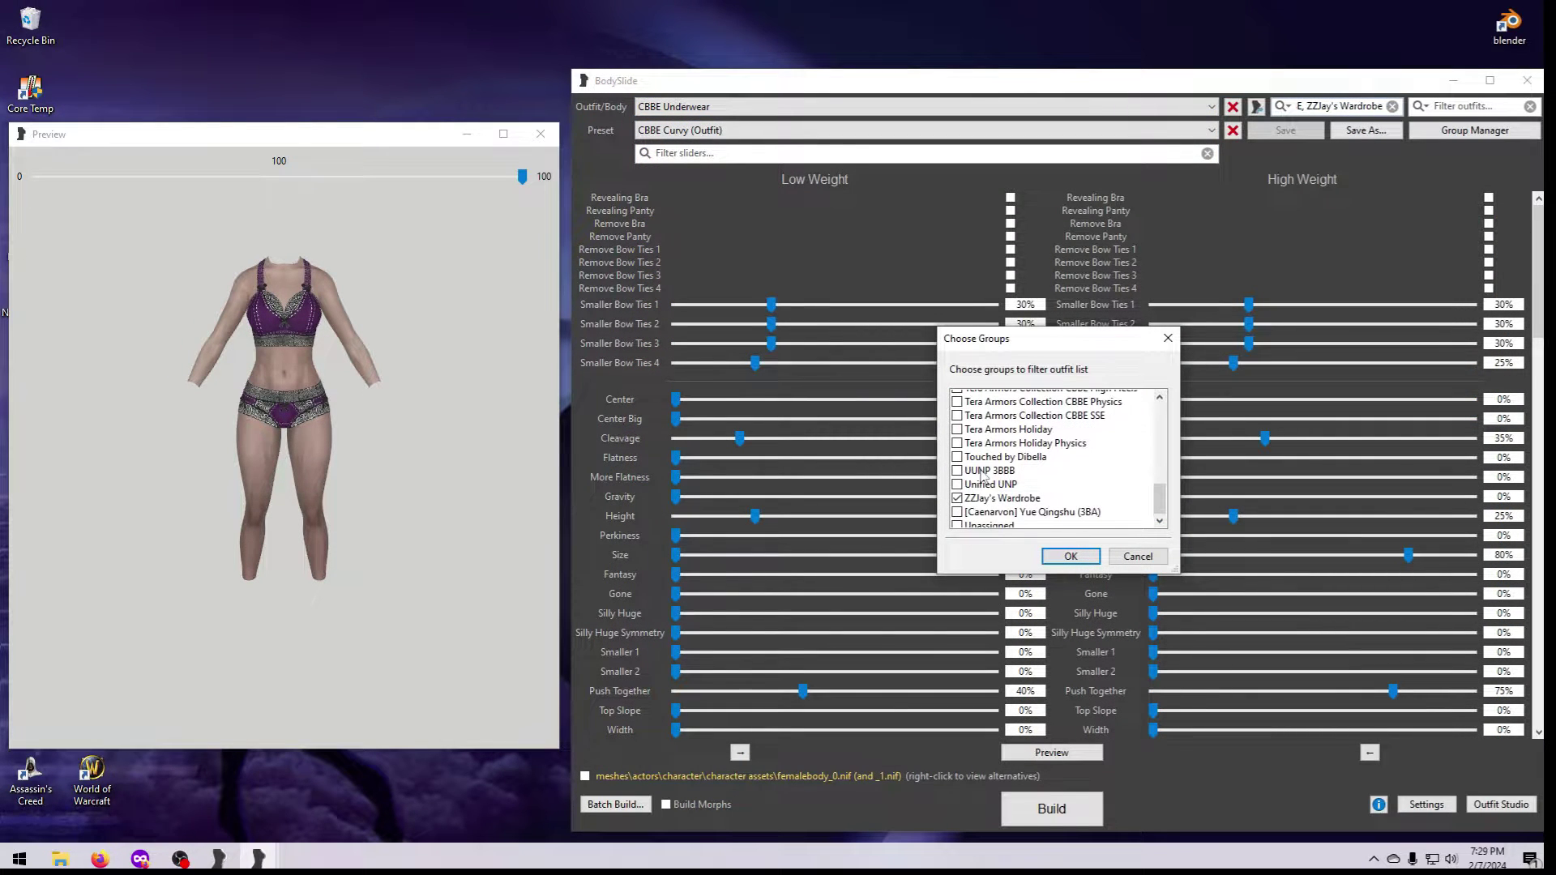
Filter to the Unassigned group only and browse its ungrouped IAR and HIMBO outfits
click(990, 523)
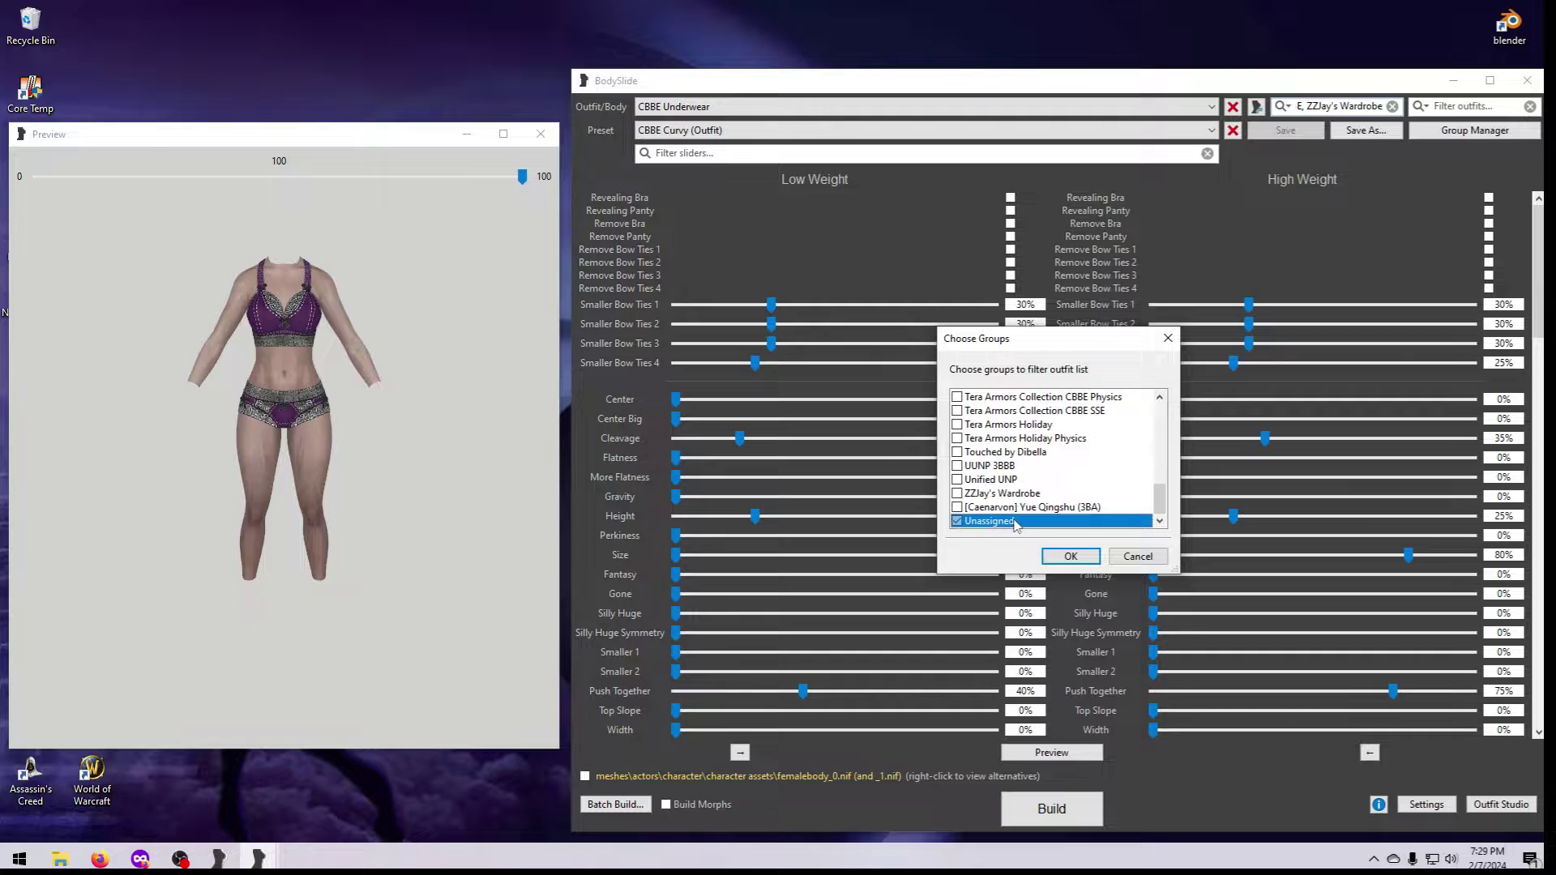
click(1070, 557)
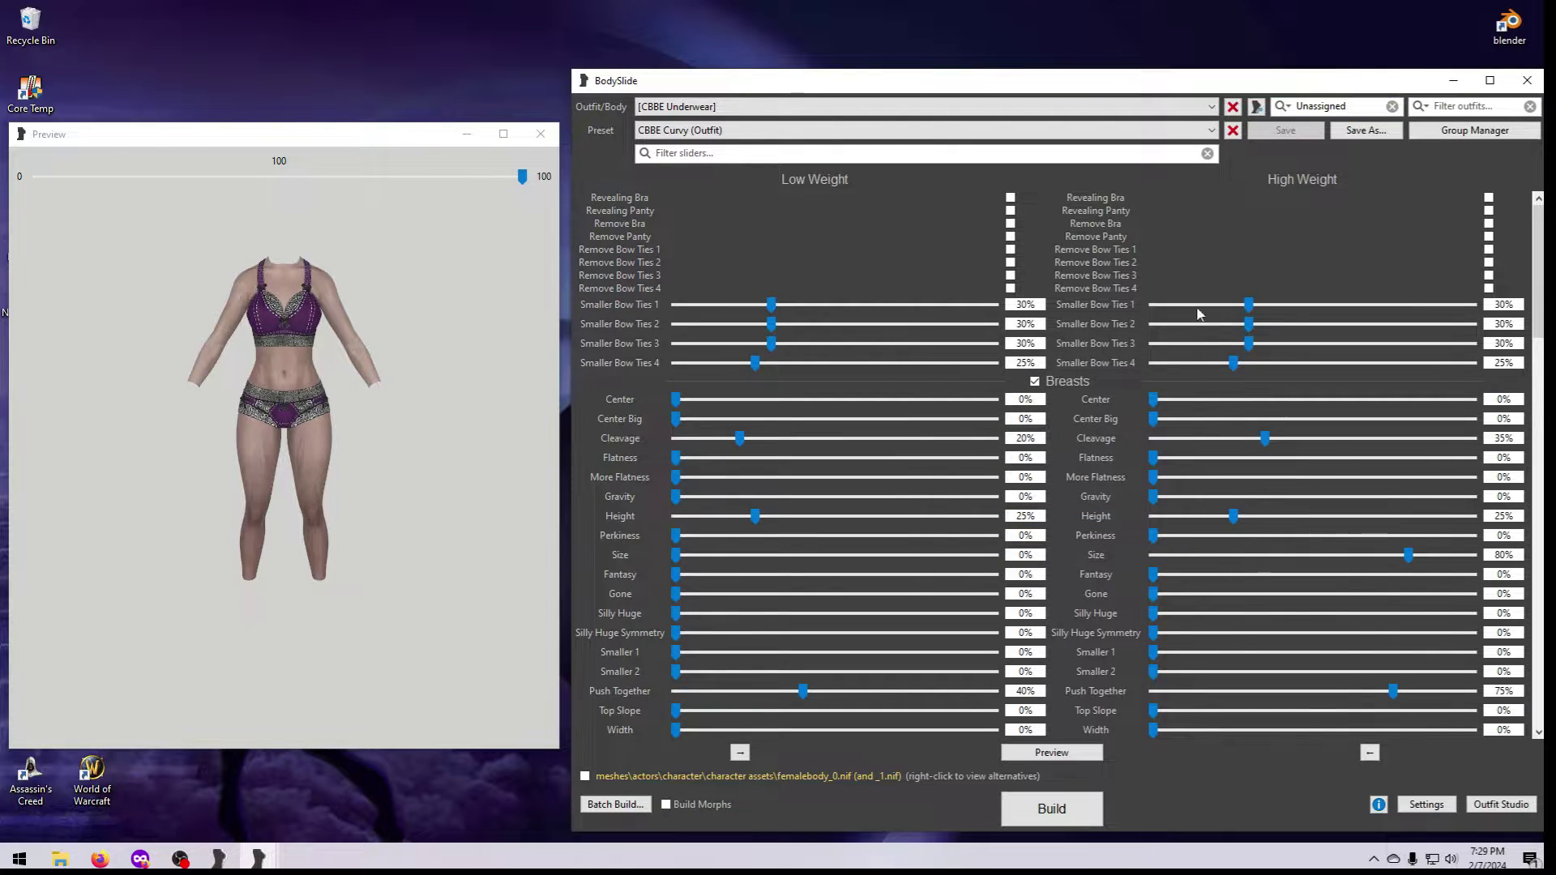
click(1210, 106)
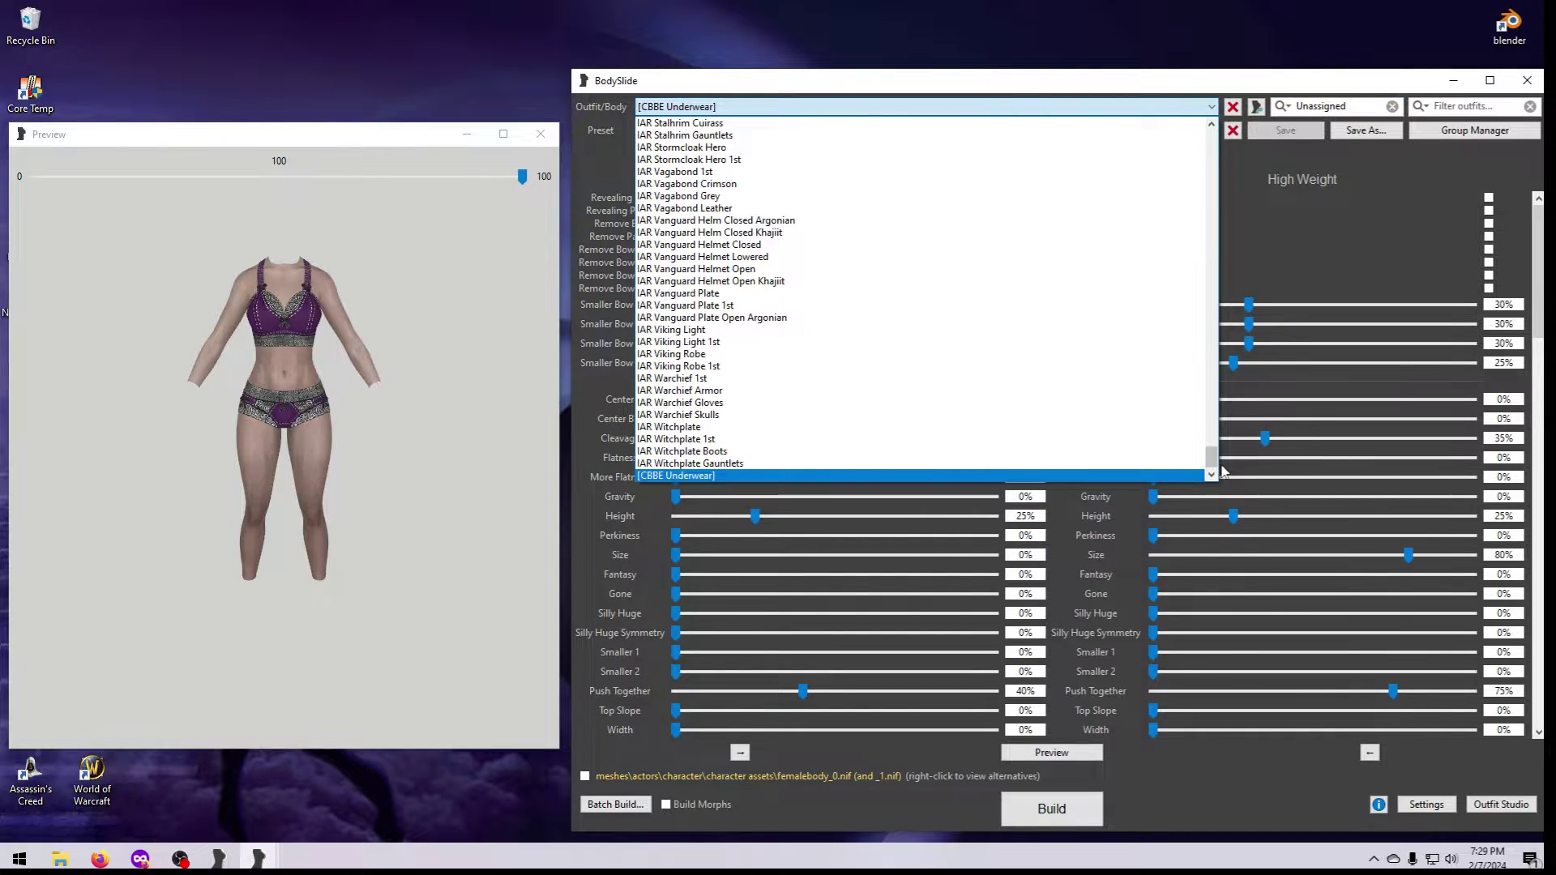
mouse_move(1213, 464)
mouse_down()
mouse_move(1227, 207)
mouse_move(1251, 134)
mouse_move(1215, 454)
mouse_up()
click(61, 859)
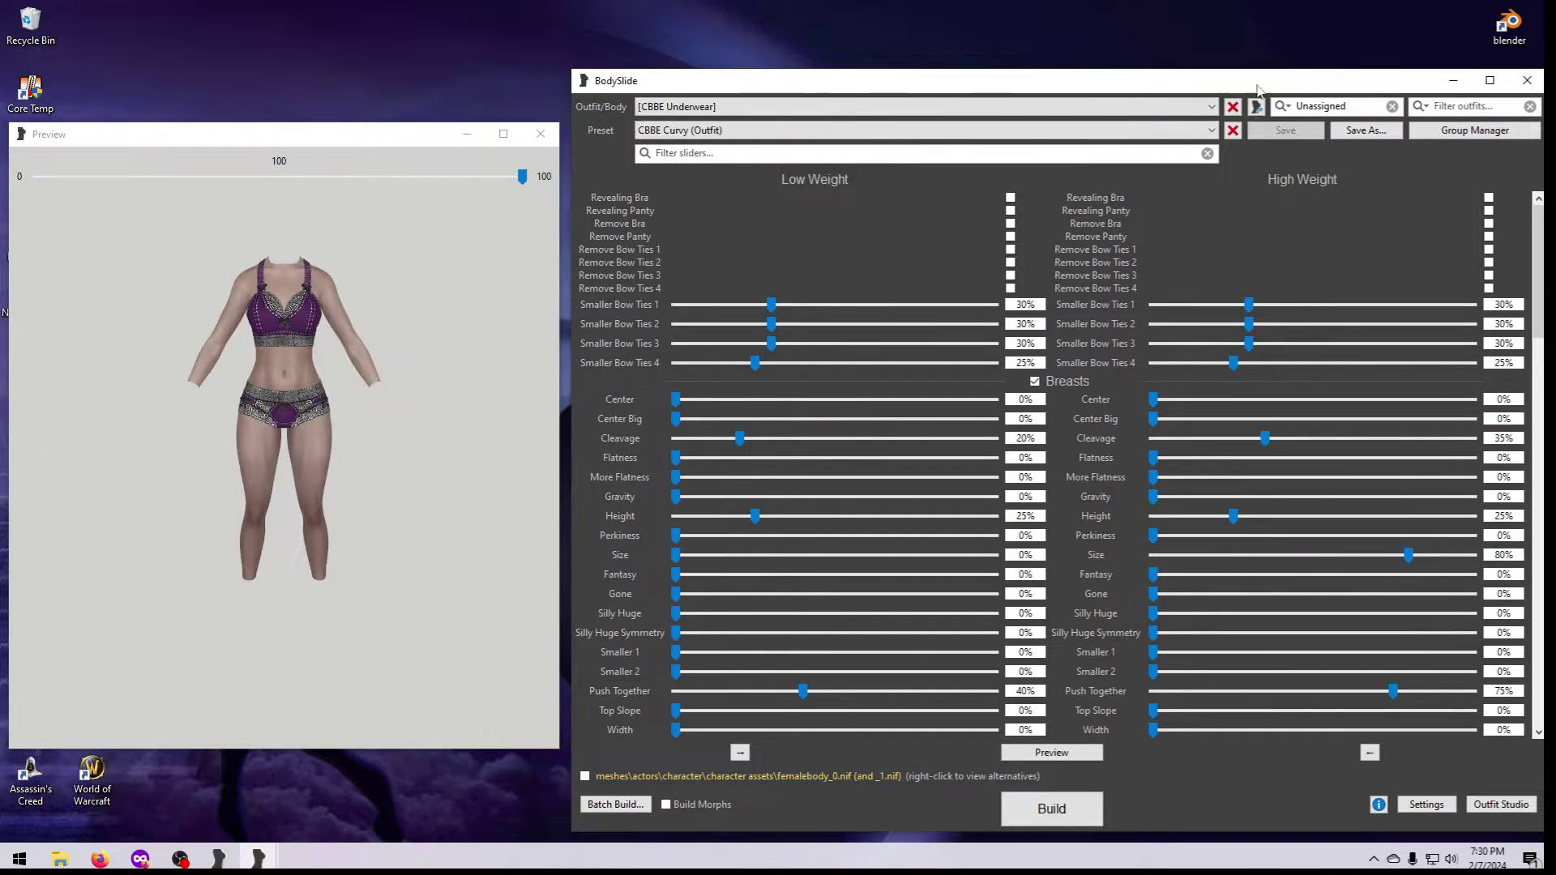
Filter outfits to ZZJay's Wardrobe and check the Batch Build list, then cancel
click(1283, 107)
click(1328, 144)
scroll(1005, 486, down, 10)
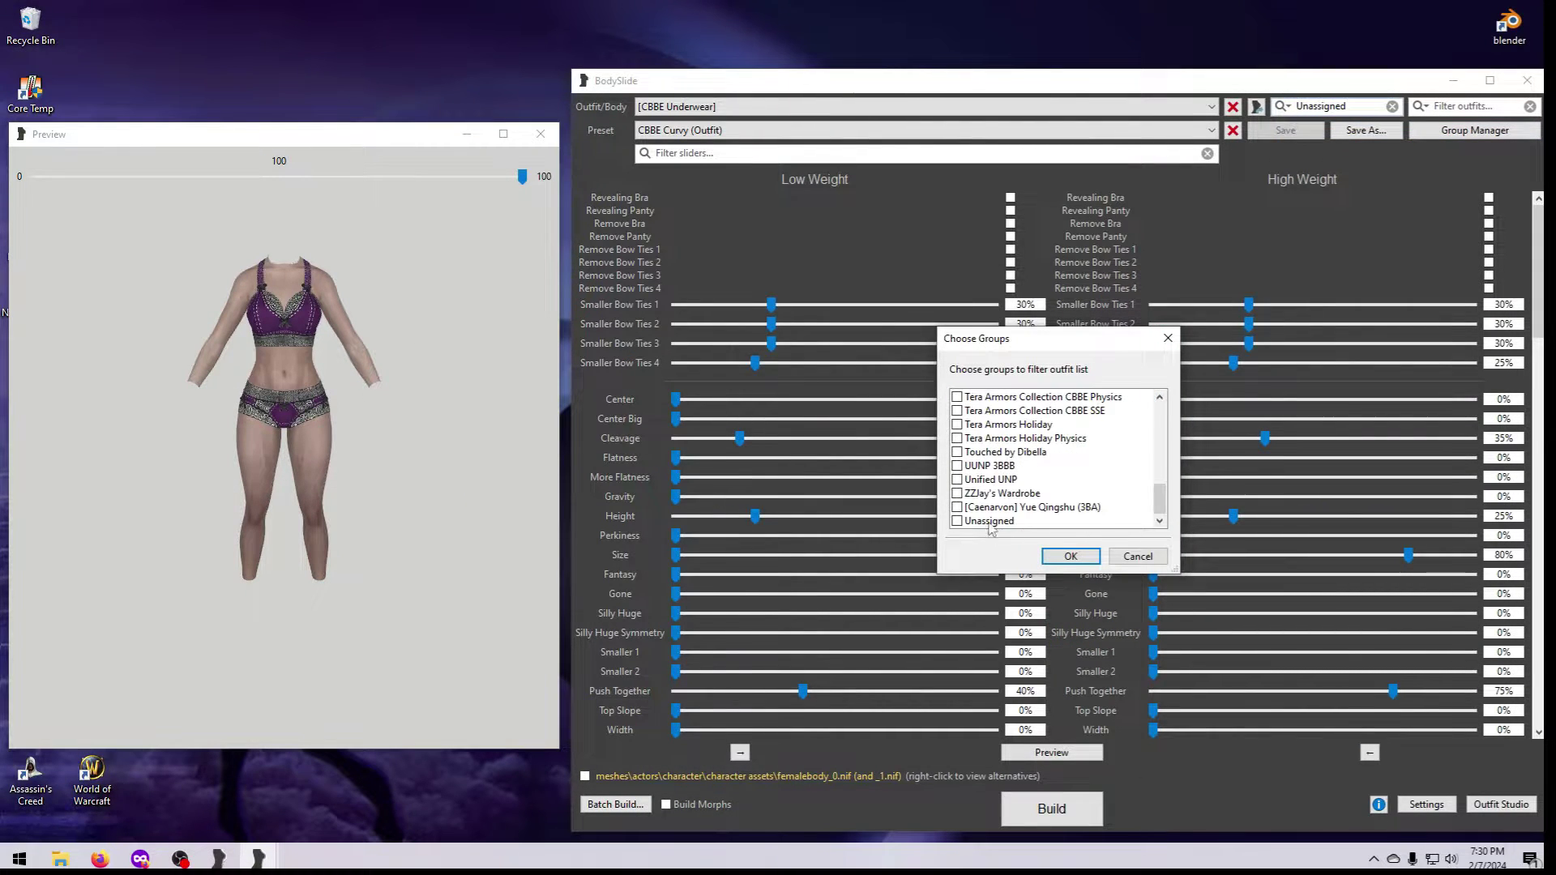
click(960, 493)
click(1070, 556)
click(1212, 108)
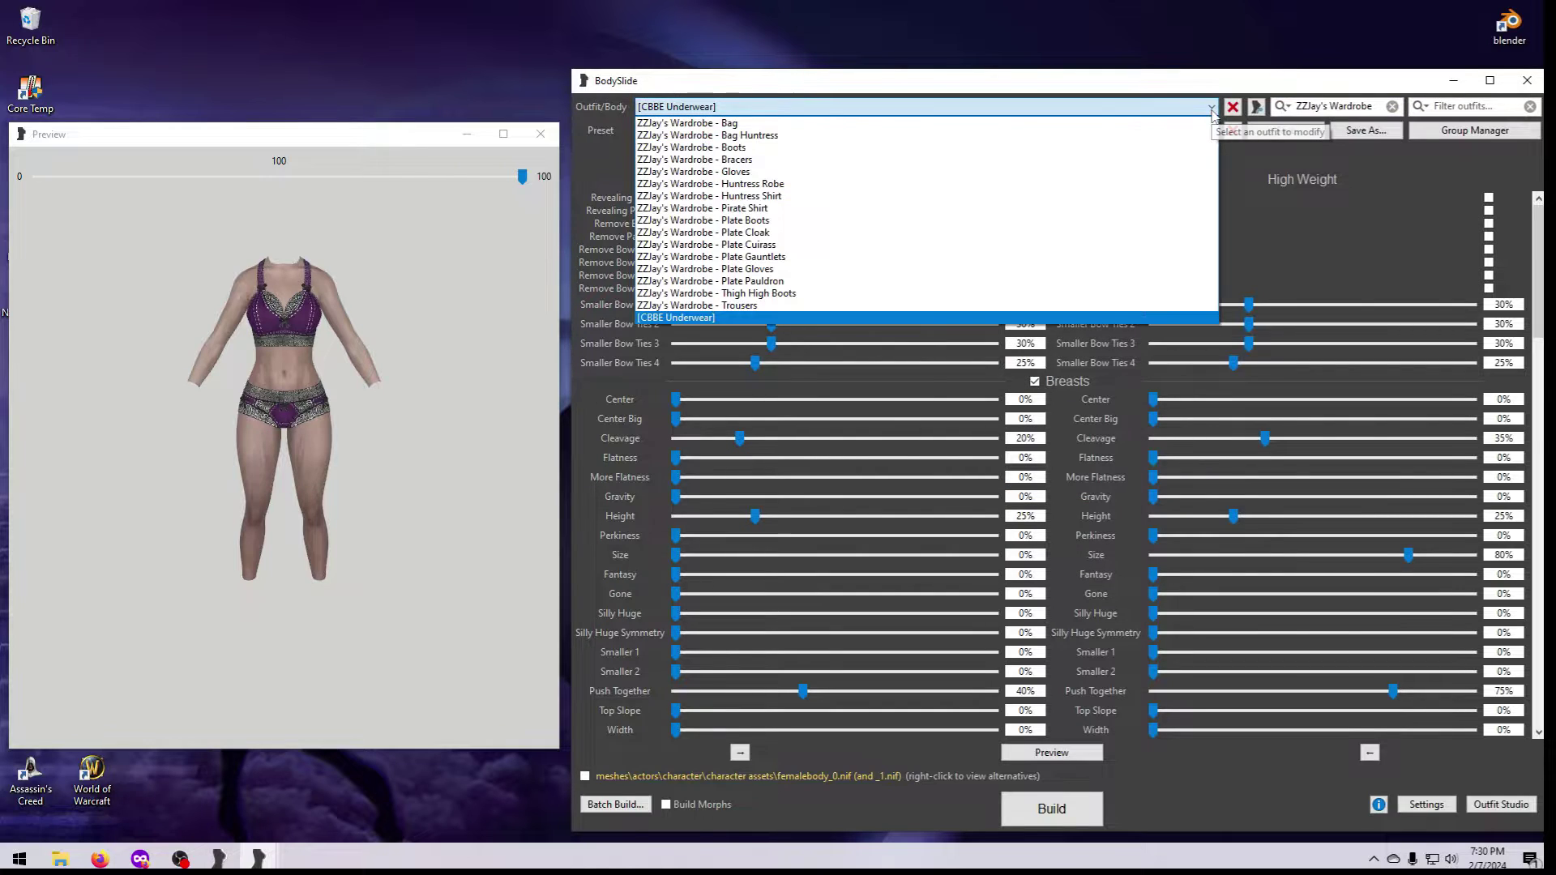
click(1211, 108)
click(633, 806)
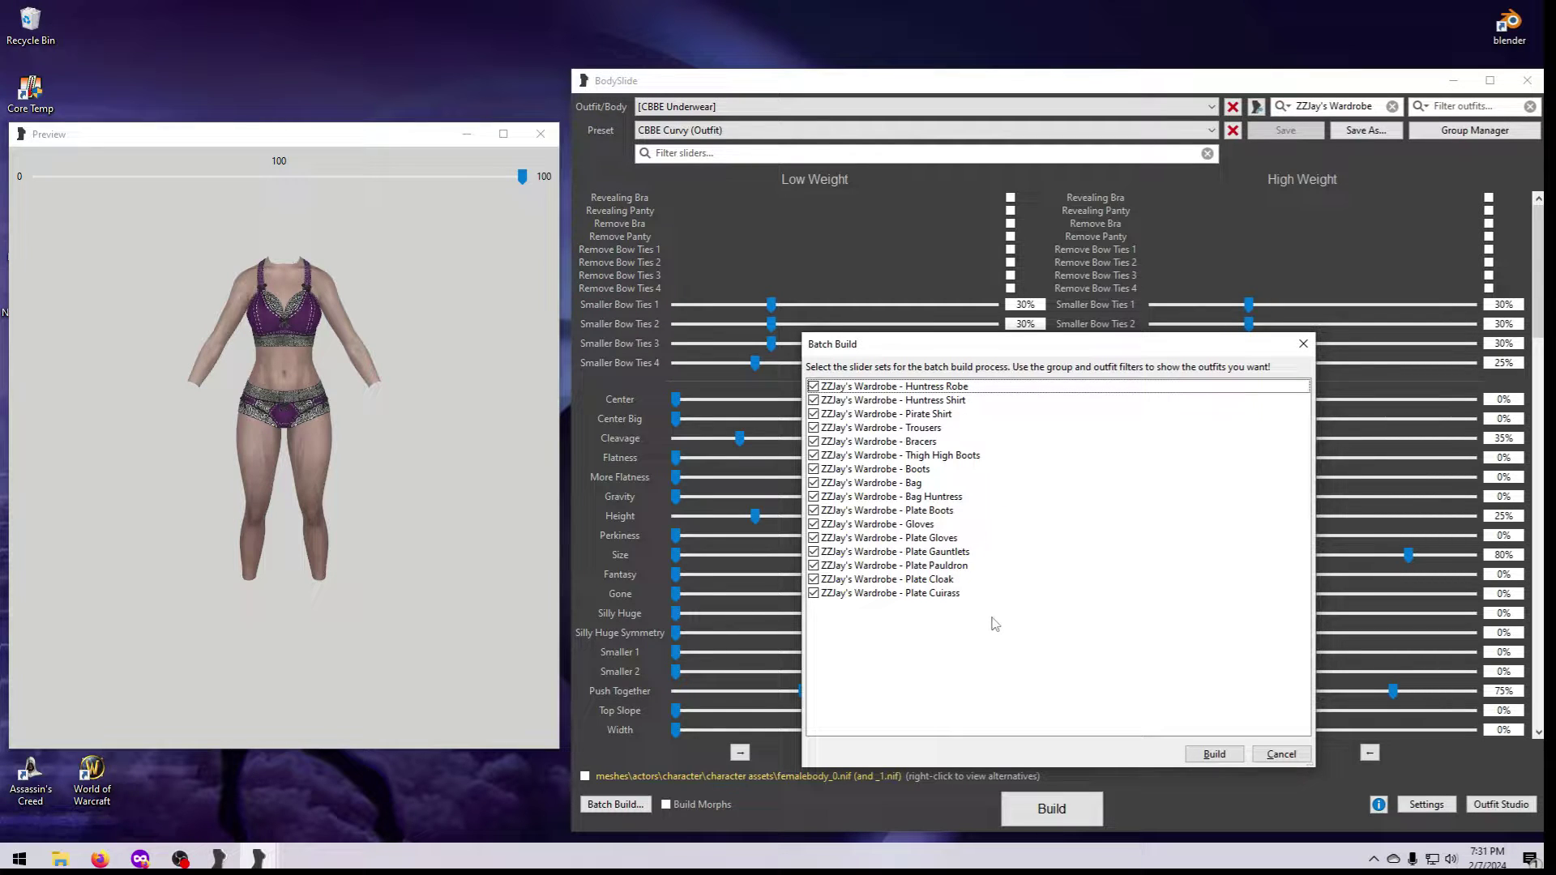
click(1281, 754)
Add [Caenarvon] Yue Qingshu (3BA) to the filter and recheck the Batch Build list
click(1280, 106)
scroll(1053, 454, down, 10)
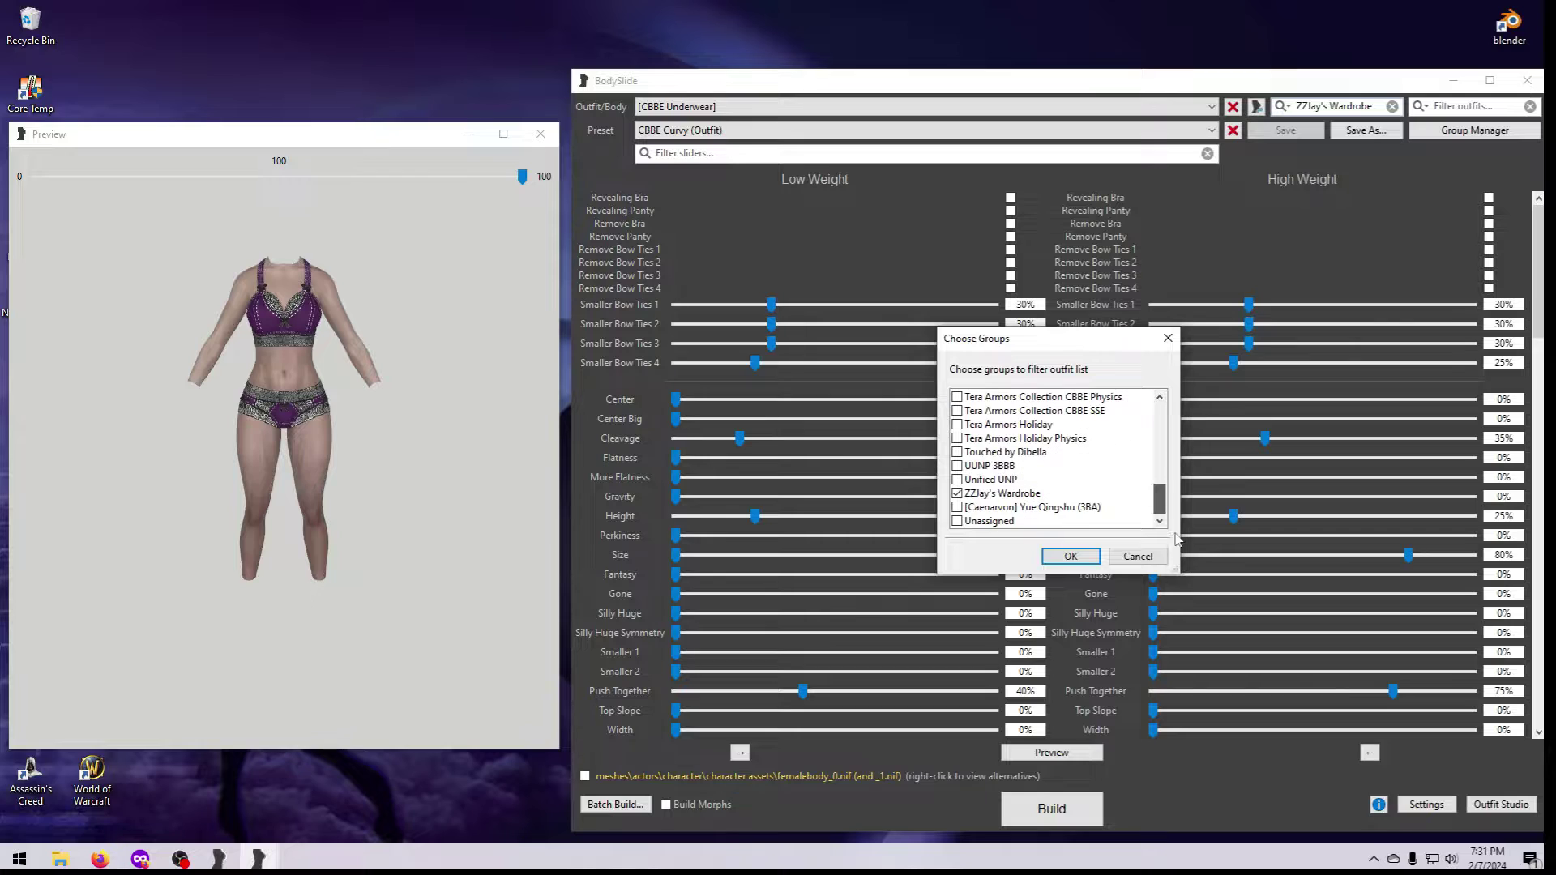
click(957, 506)
click(1071, 556)
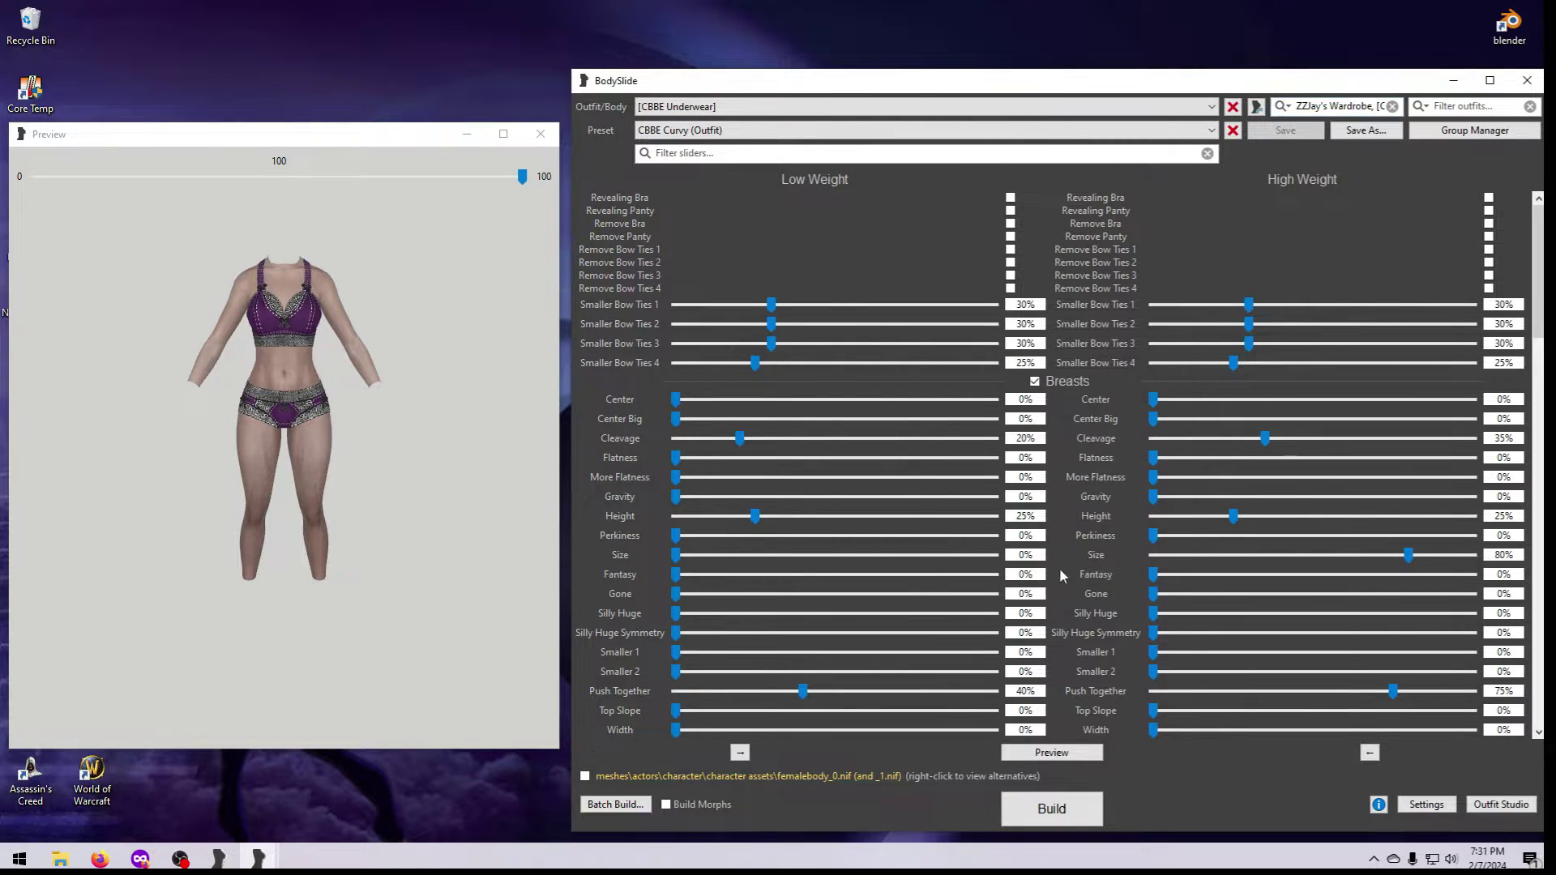
click(645, 803)
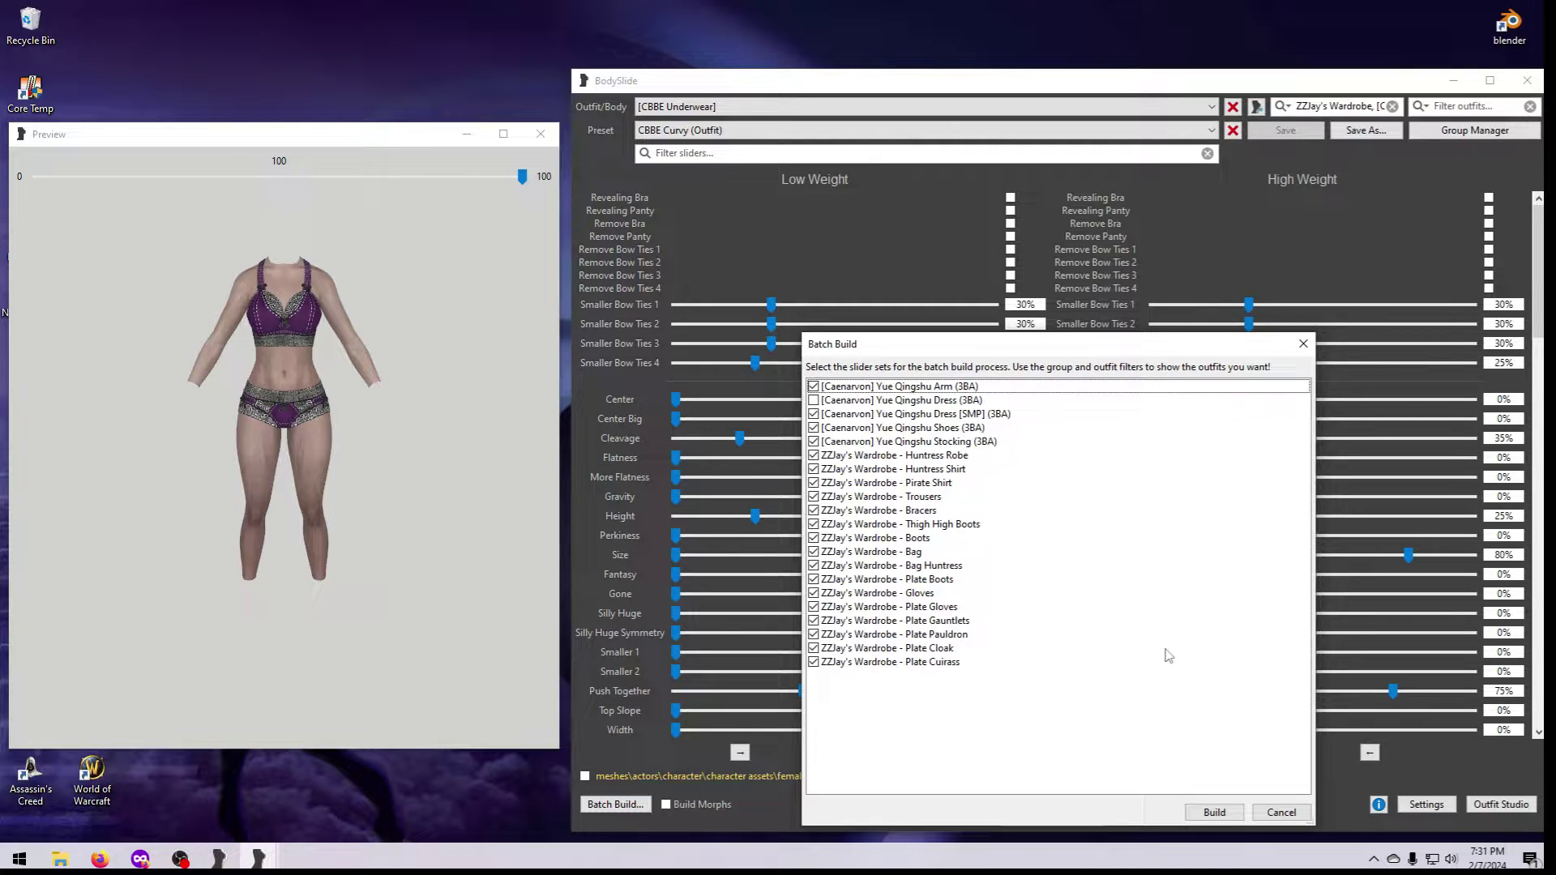
click(1281, 812)
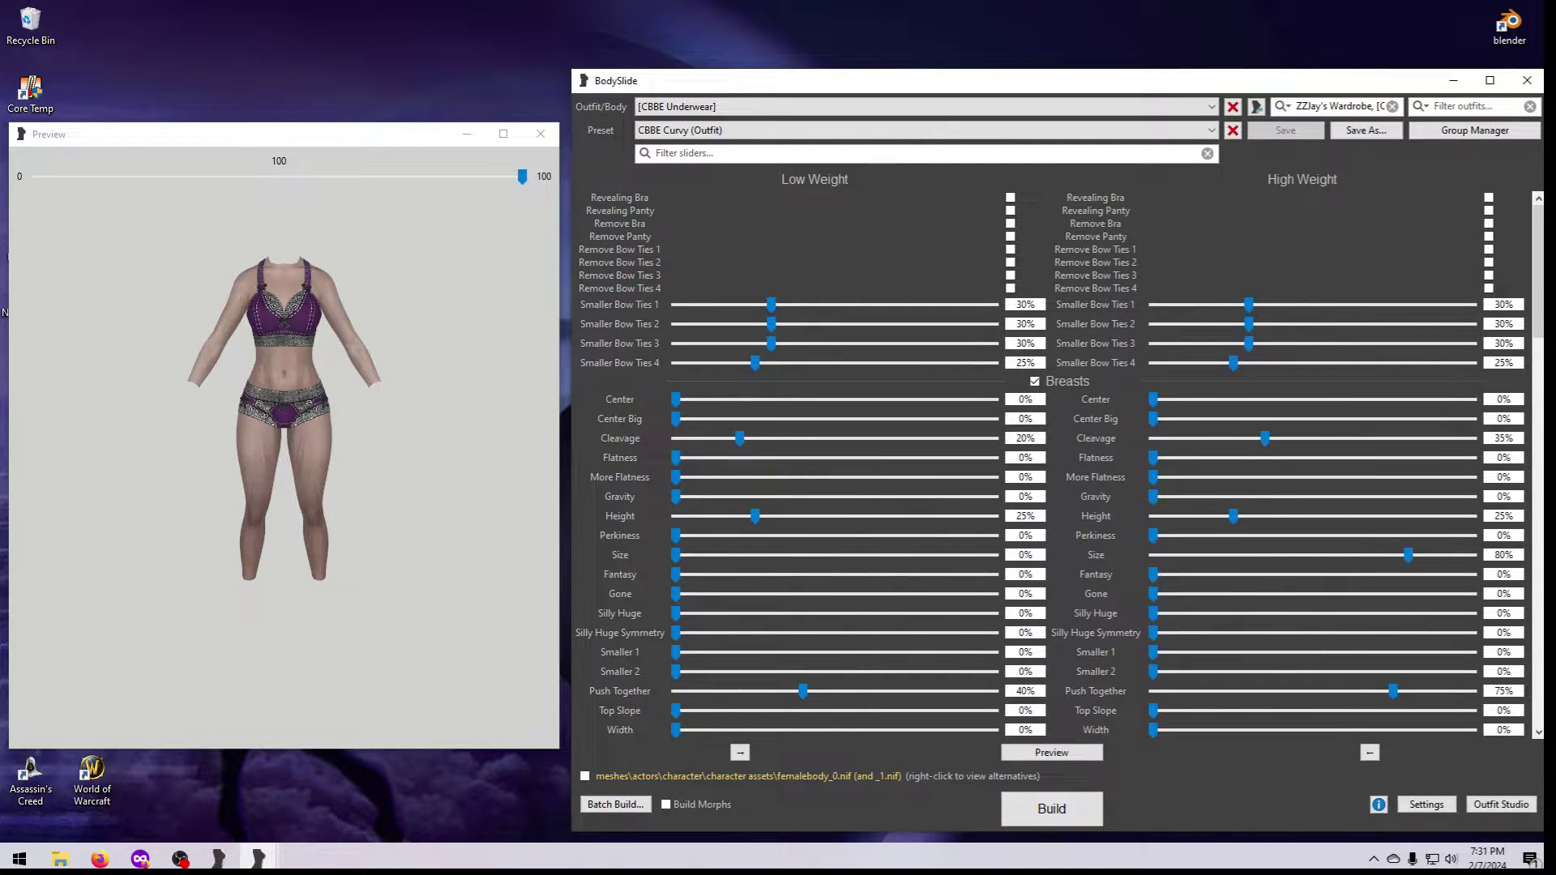
Clear the group filter box and open BodySlide's Group Manager
click(1392, 106)
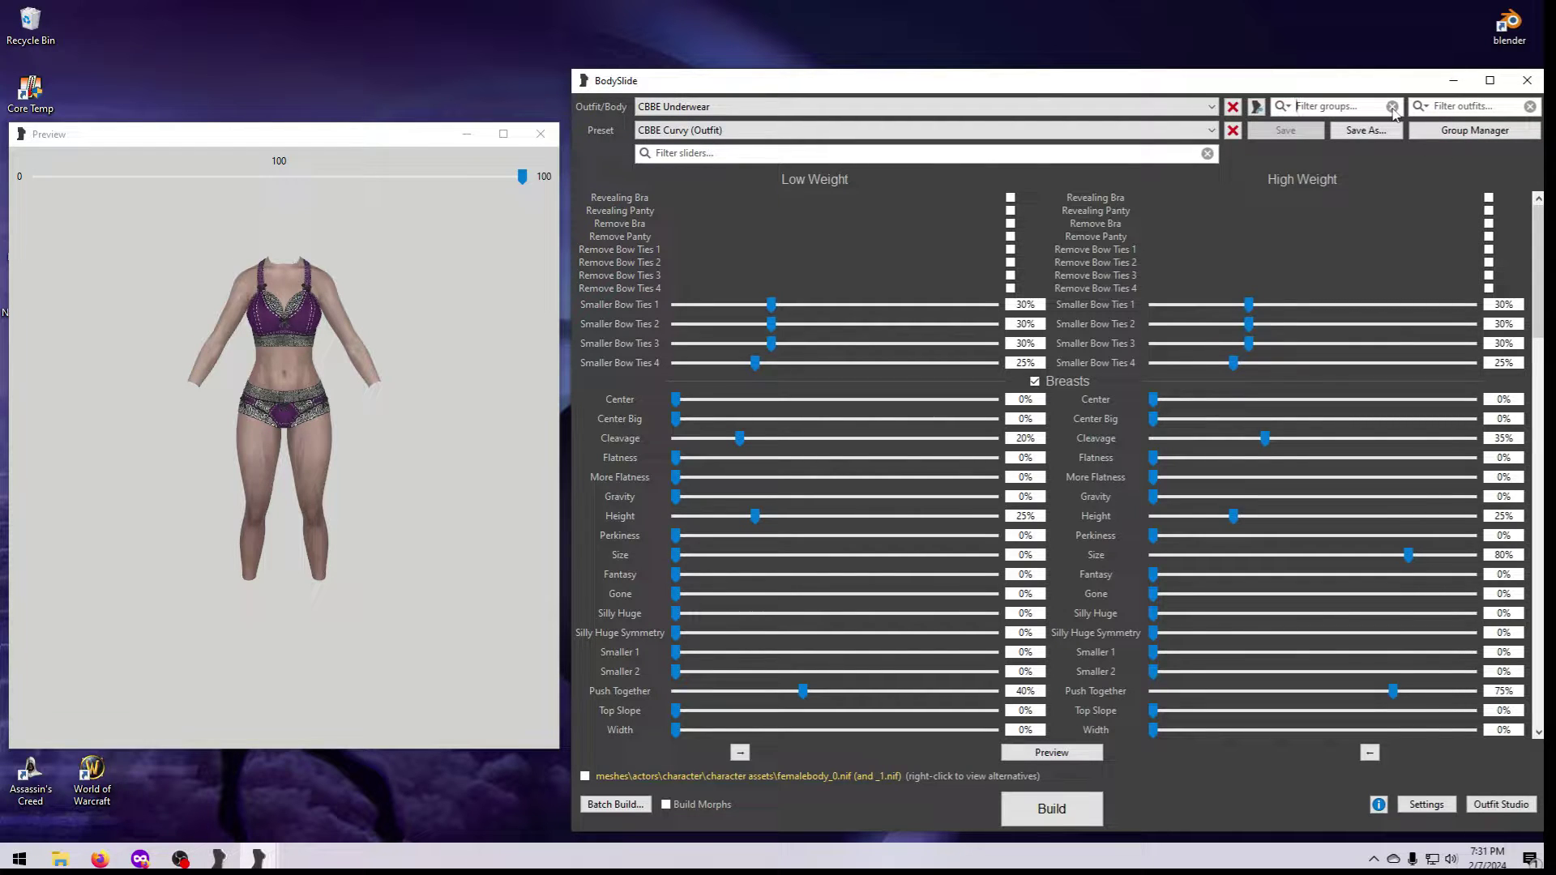
click(1467, 131)
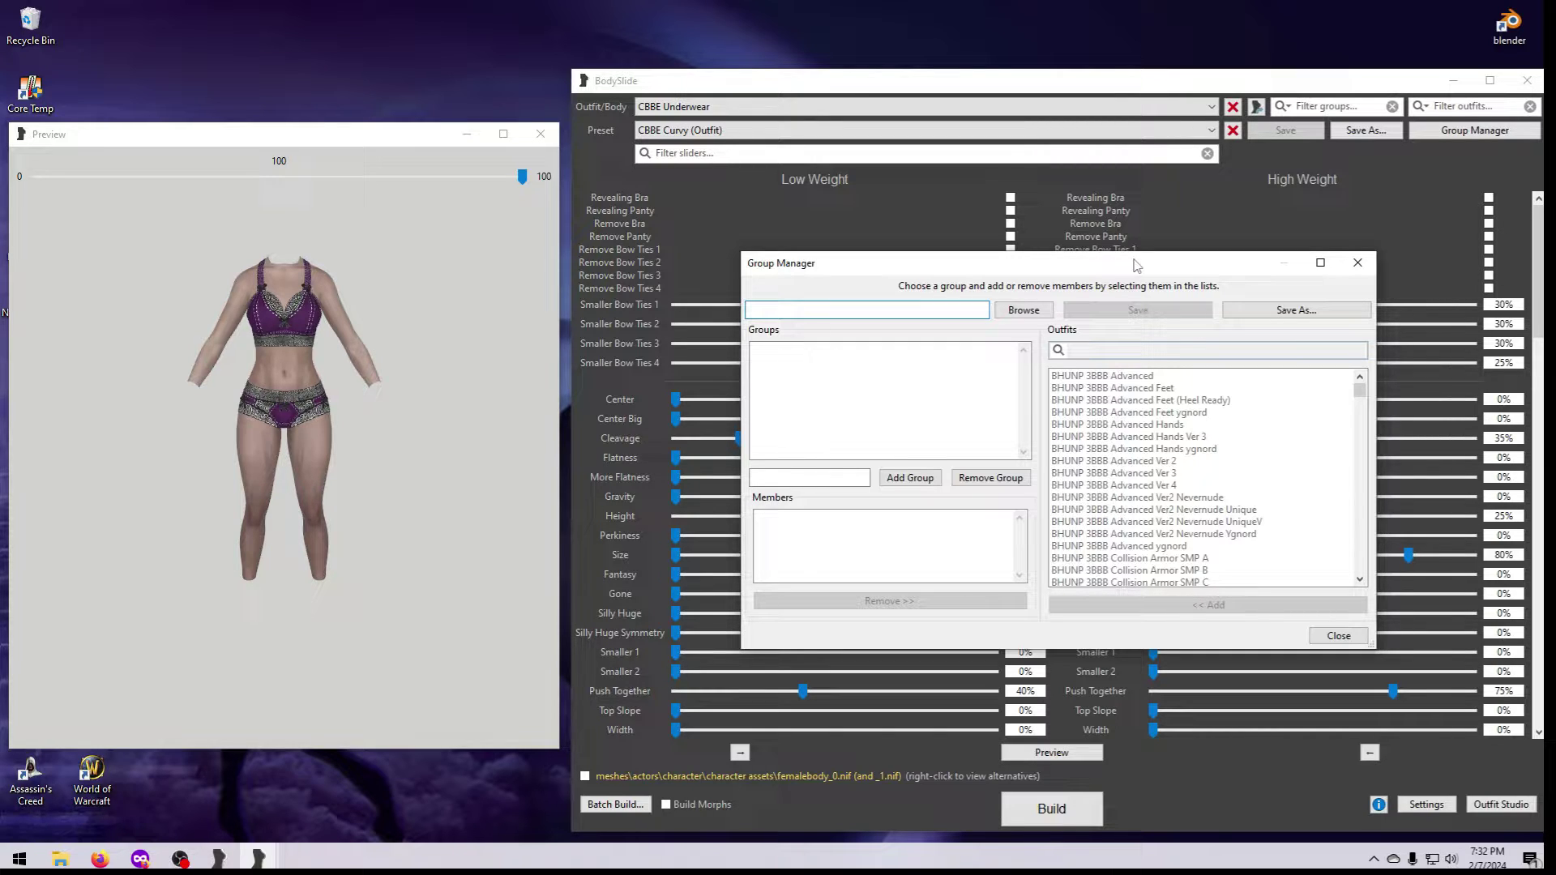
Load ZZJay's Wardrobe.xml from the SliderGroups folder into the Group Manager
click(1016, 313)
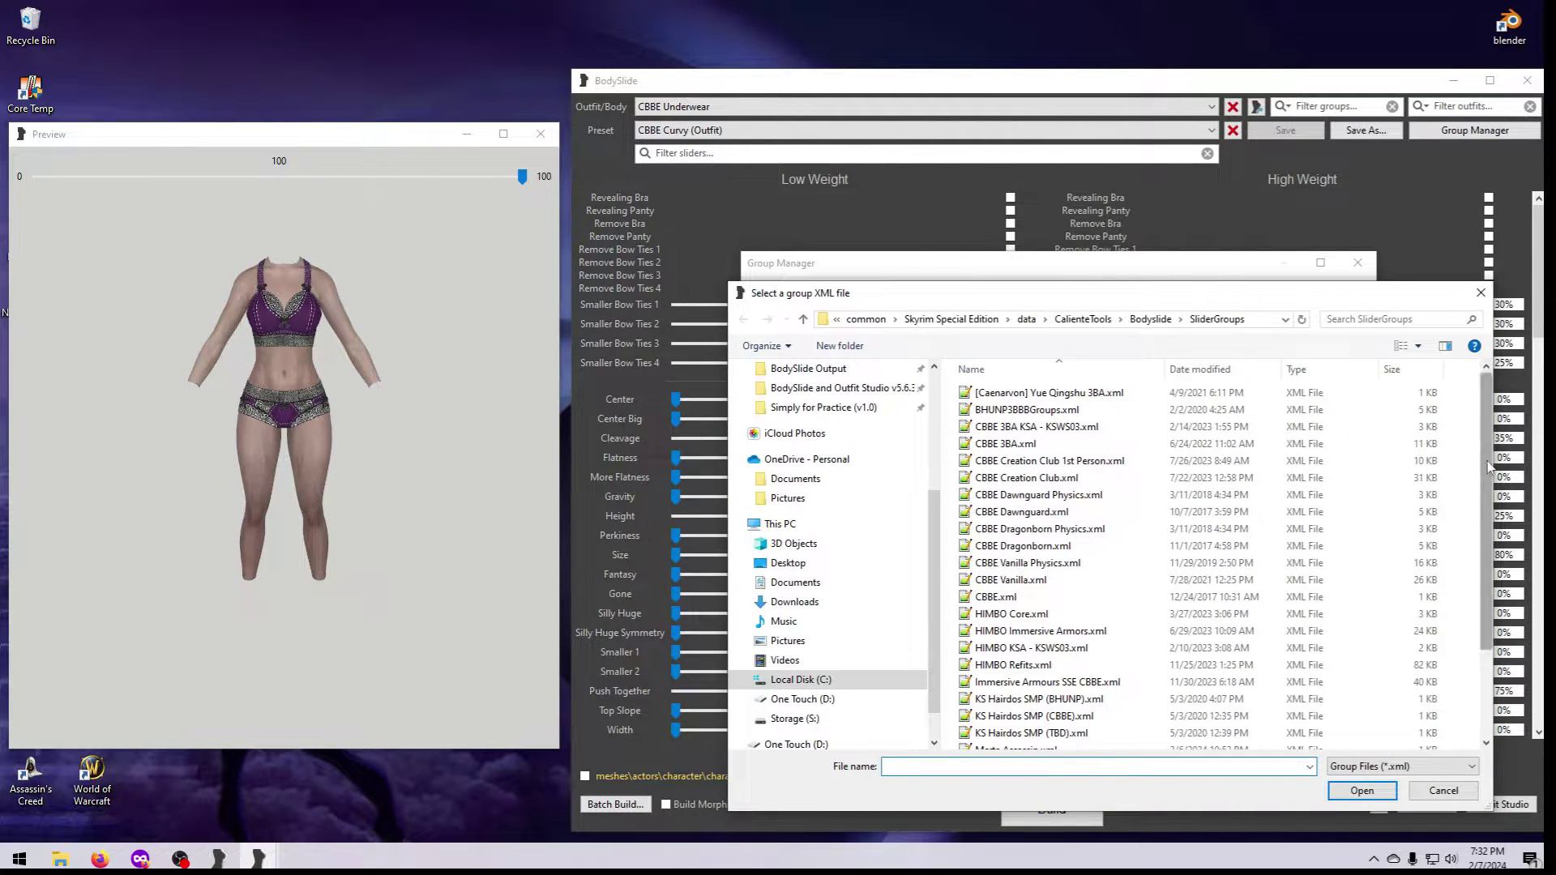
scroll(1488, 466, down, 3)
click(1019, 741)
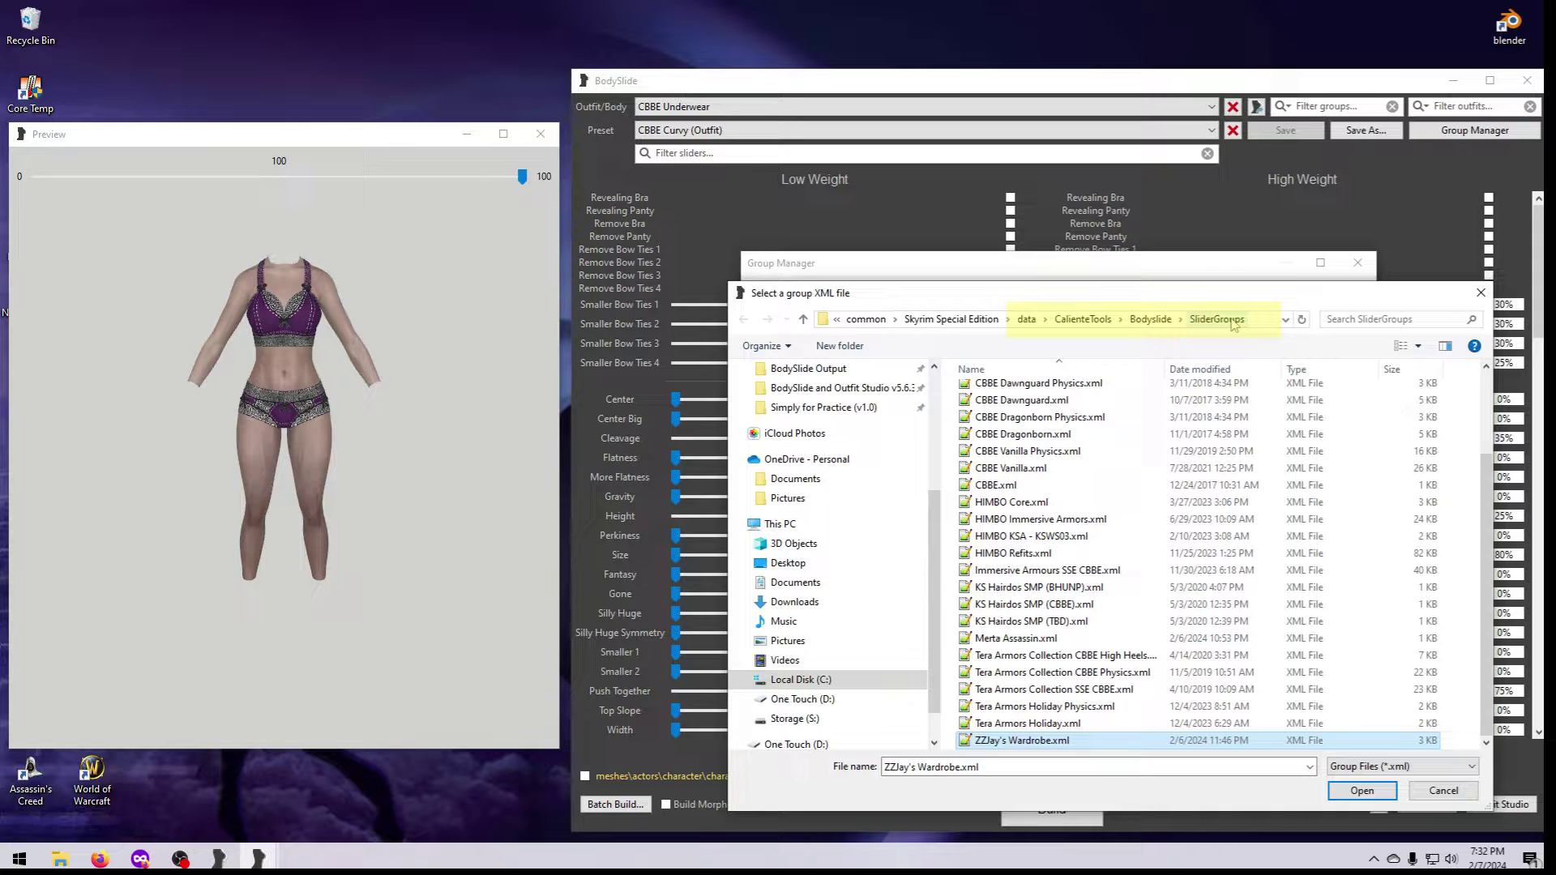
click(1362, 791)
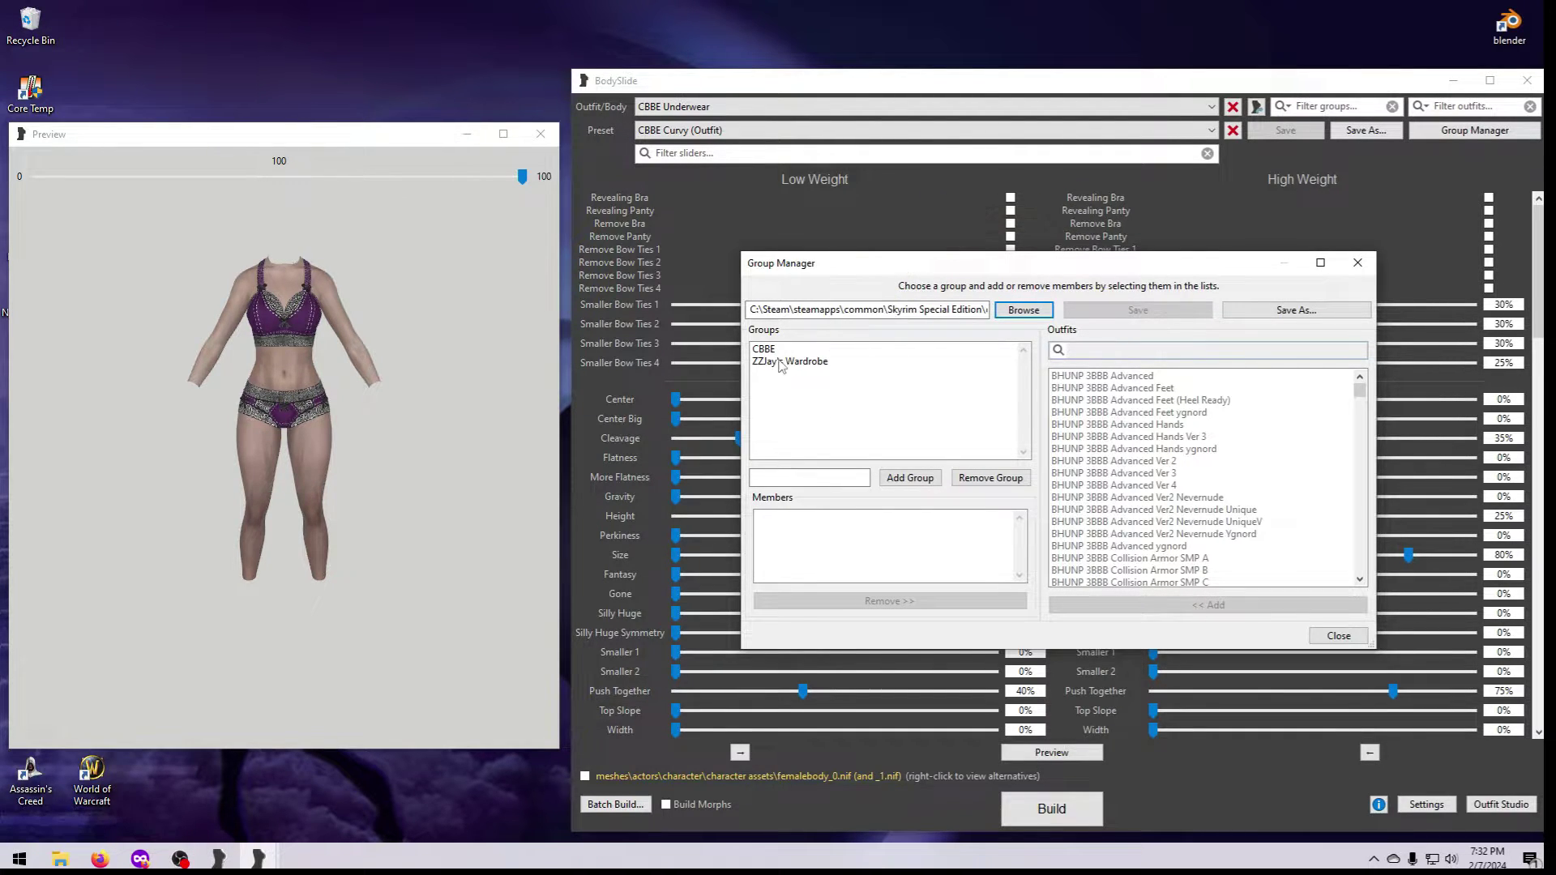
Inspect the ZZJay's Wardrobe and CBBE group members, and stretch the Group Manager window taller
click(823, 364)
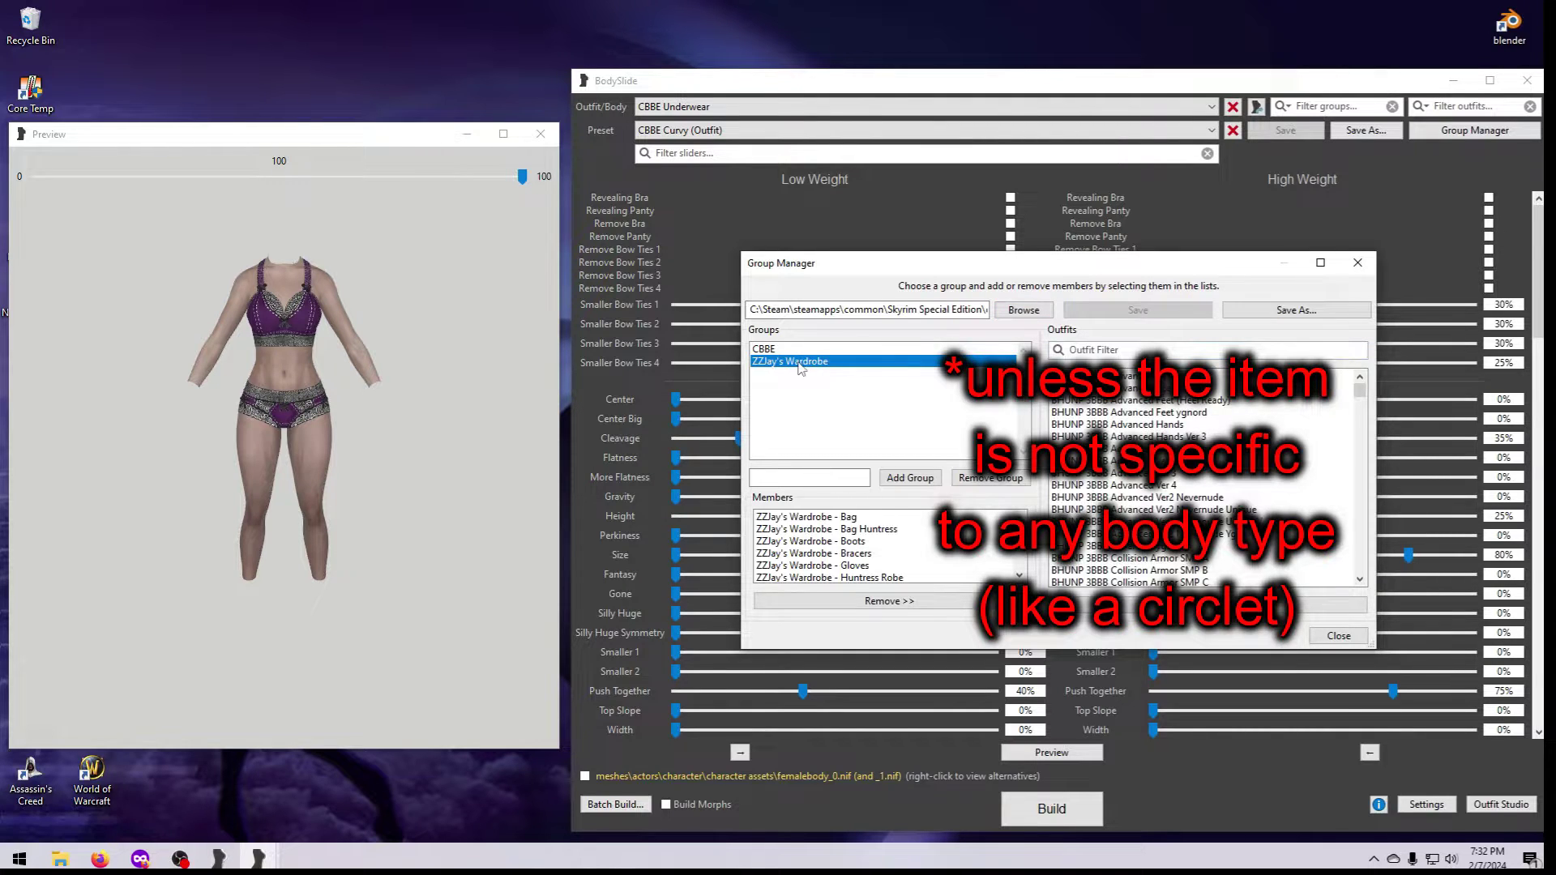
click(770, 350)
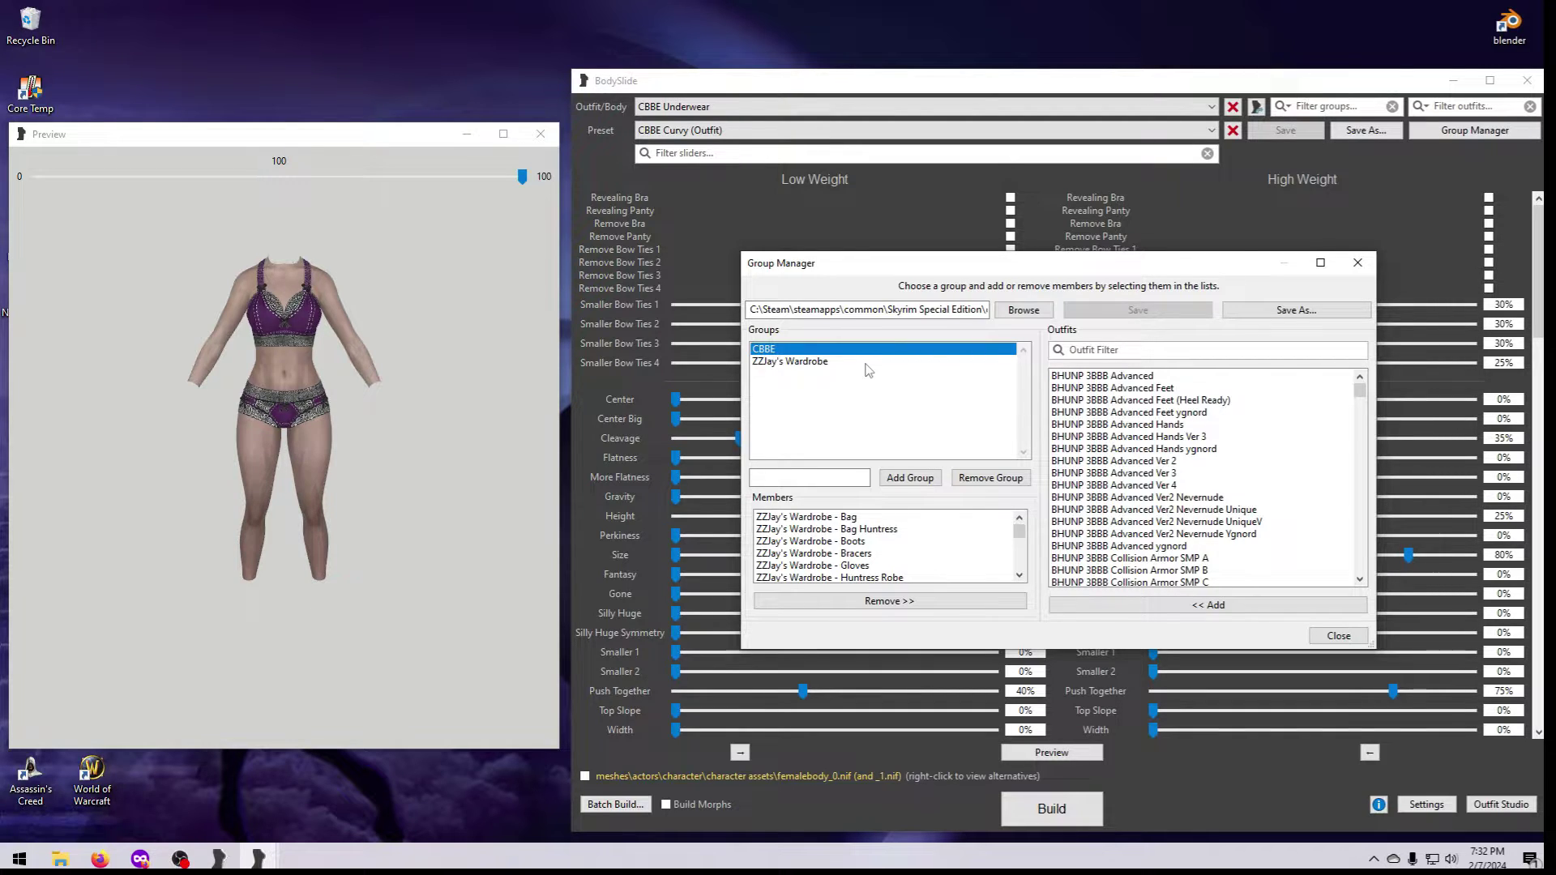
drag(893, 649, 902, 744)
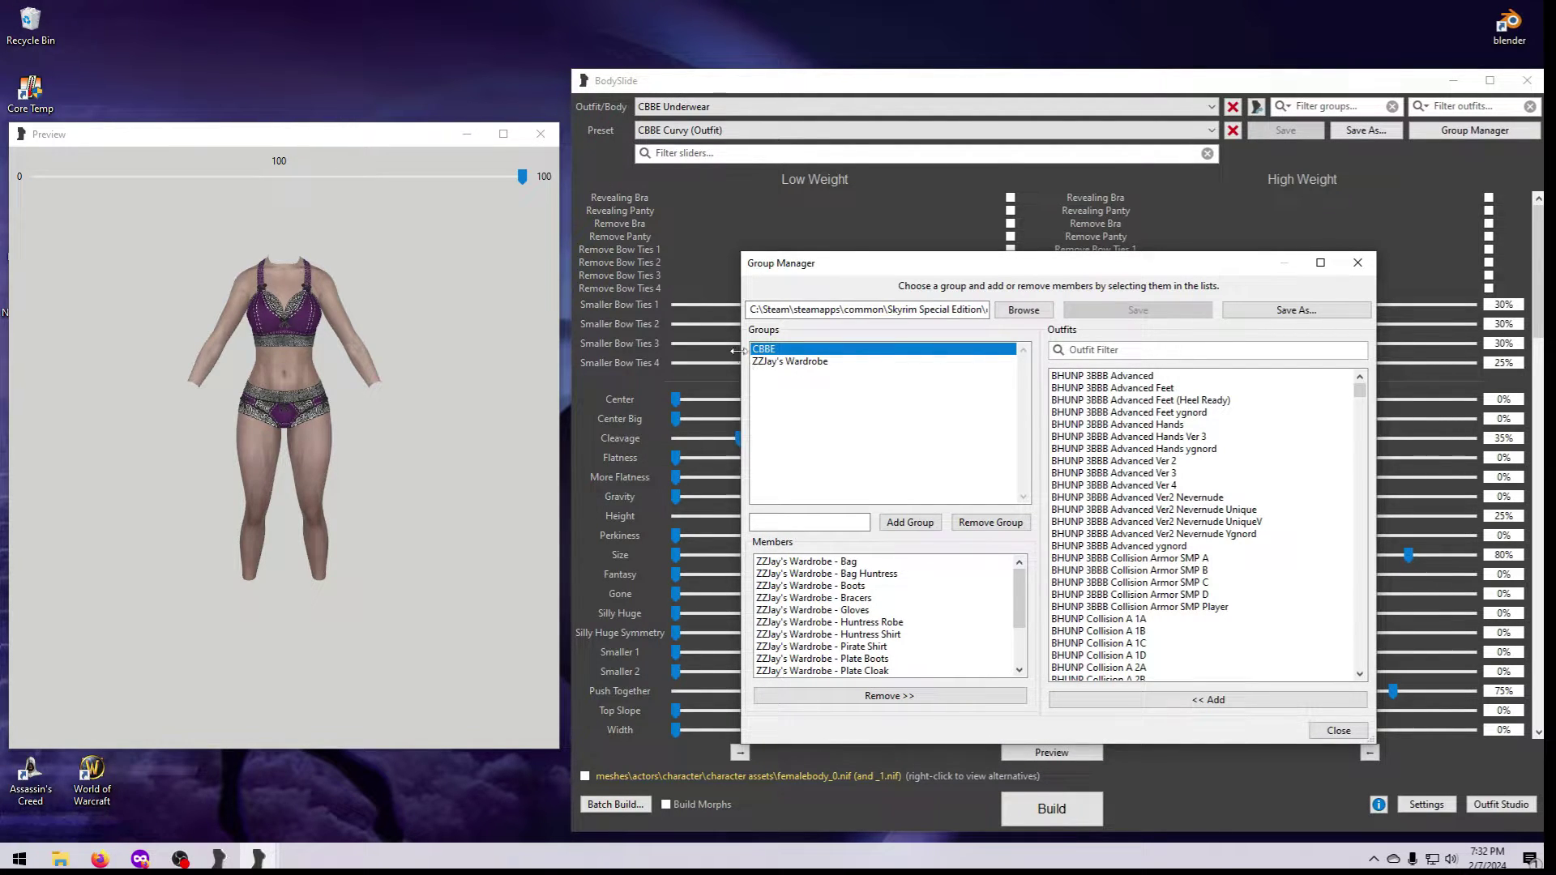
mouse_move(1019, 600)
mouse_down()
mouse_move(1038, 668)
mouse_move(1034, 578)
mouse_up()
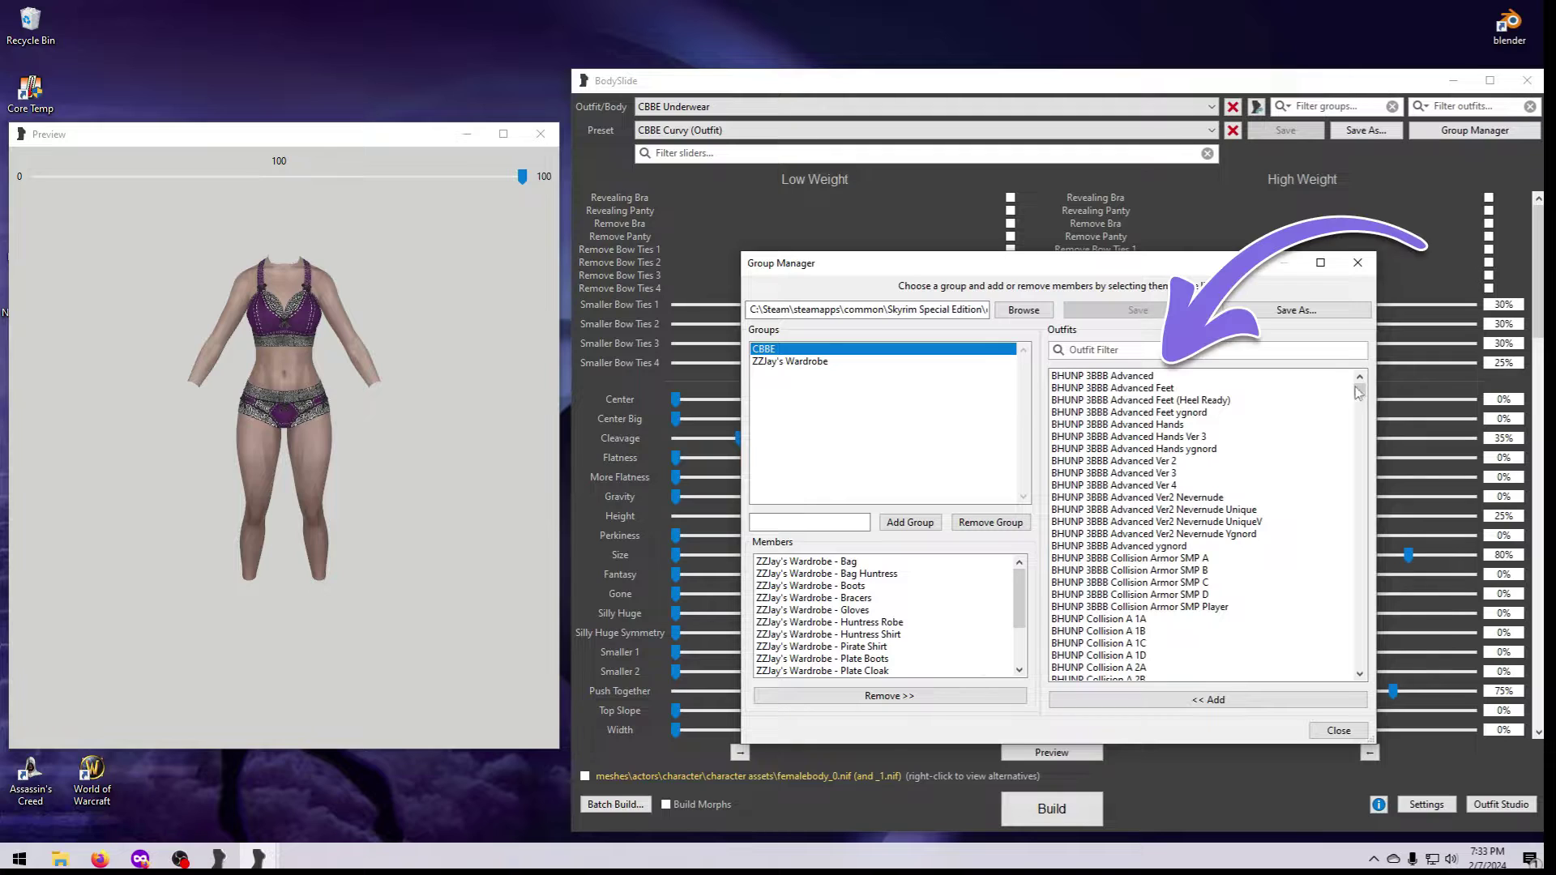
Add then remove HIMBO Tribunal 1st from CBBE's members, then delete the CBBE group
drag(1361, 396, 1375, 547)
click(1139, 500)
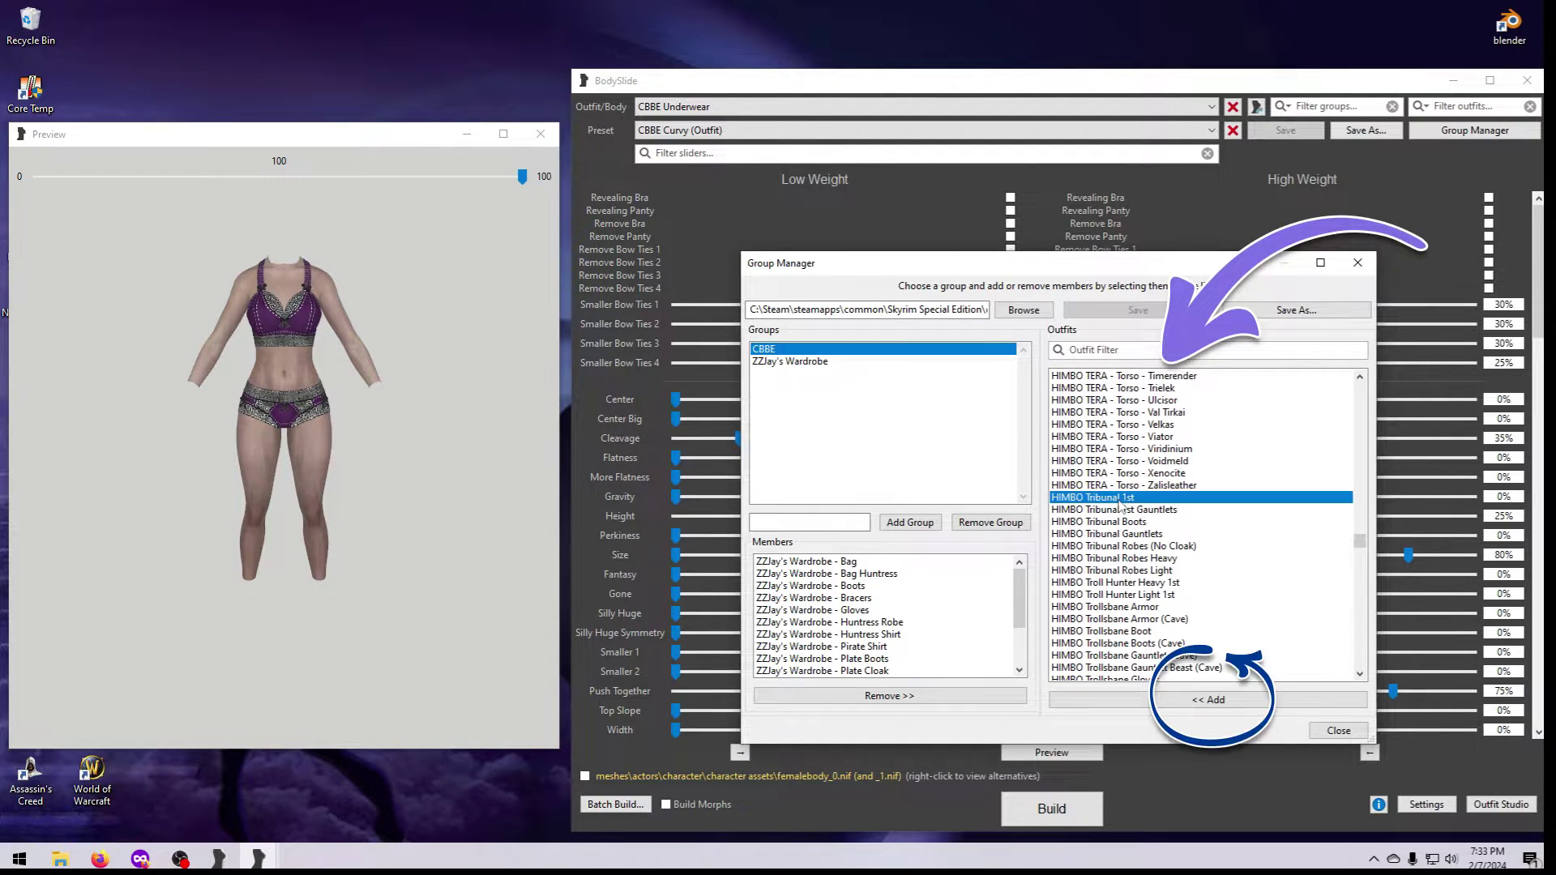
click(1206, 702)
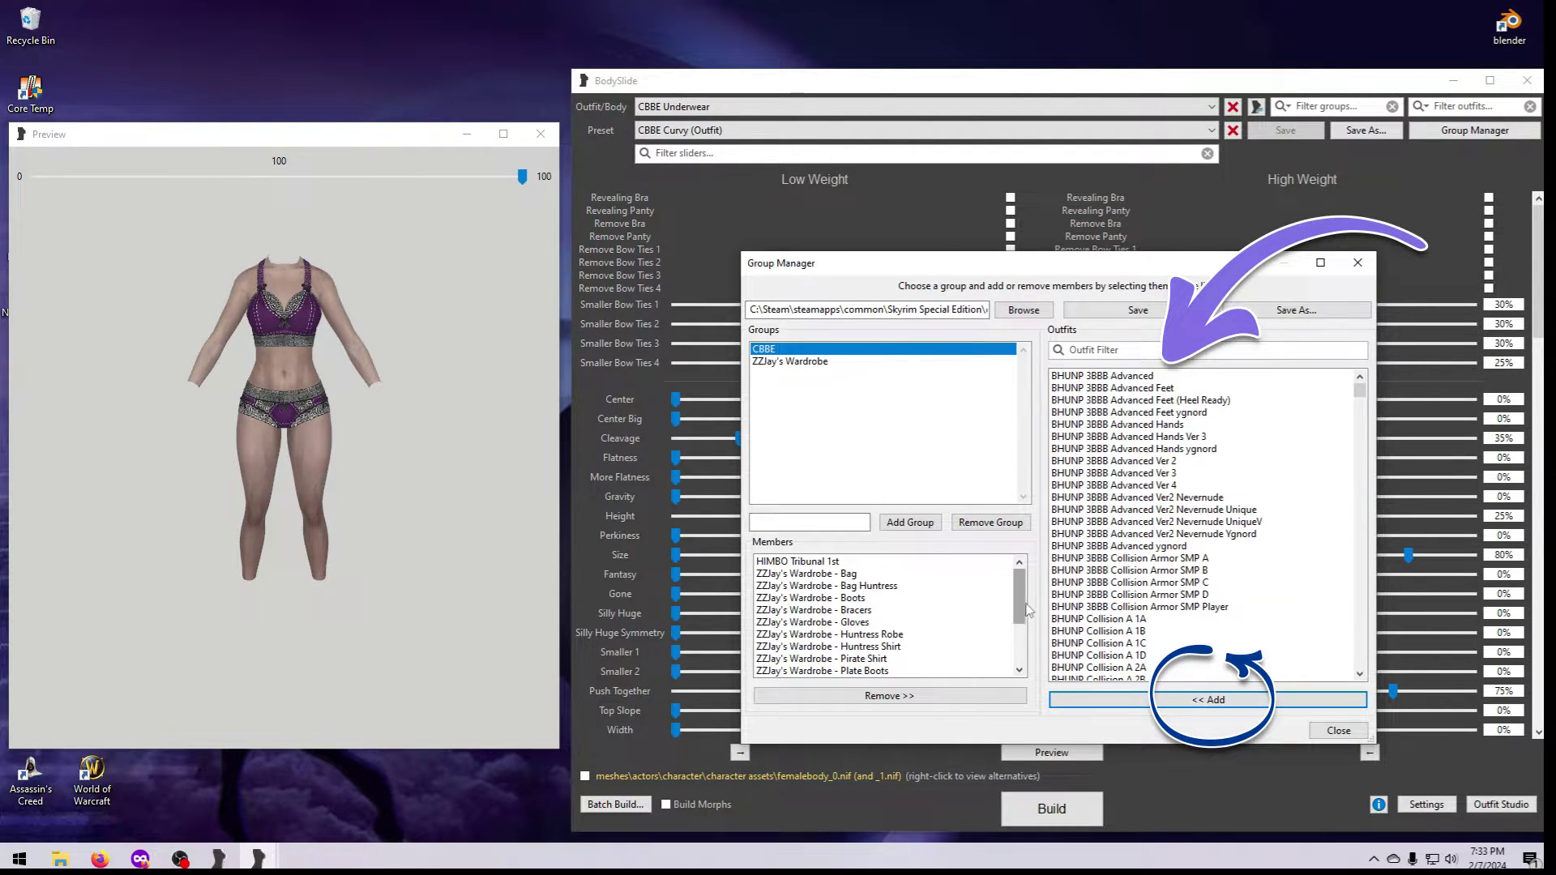
click(849, 562)
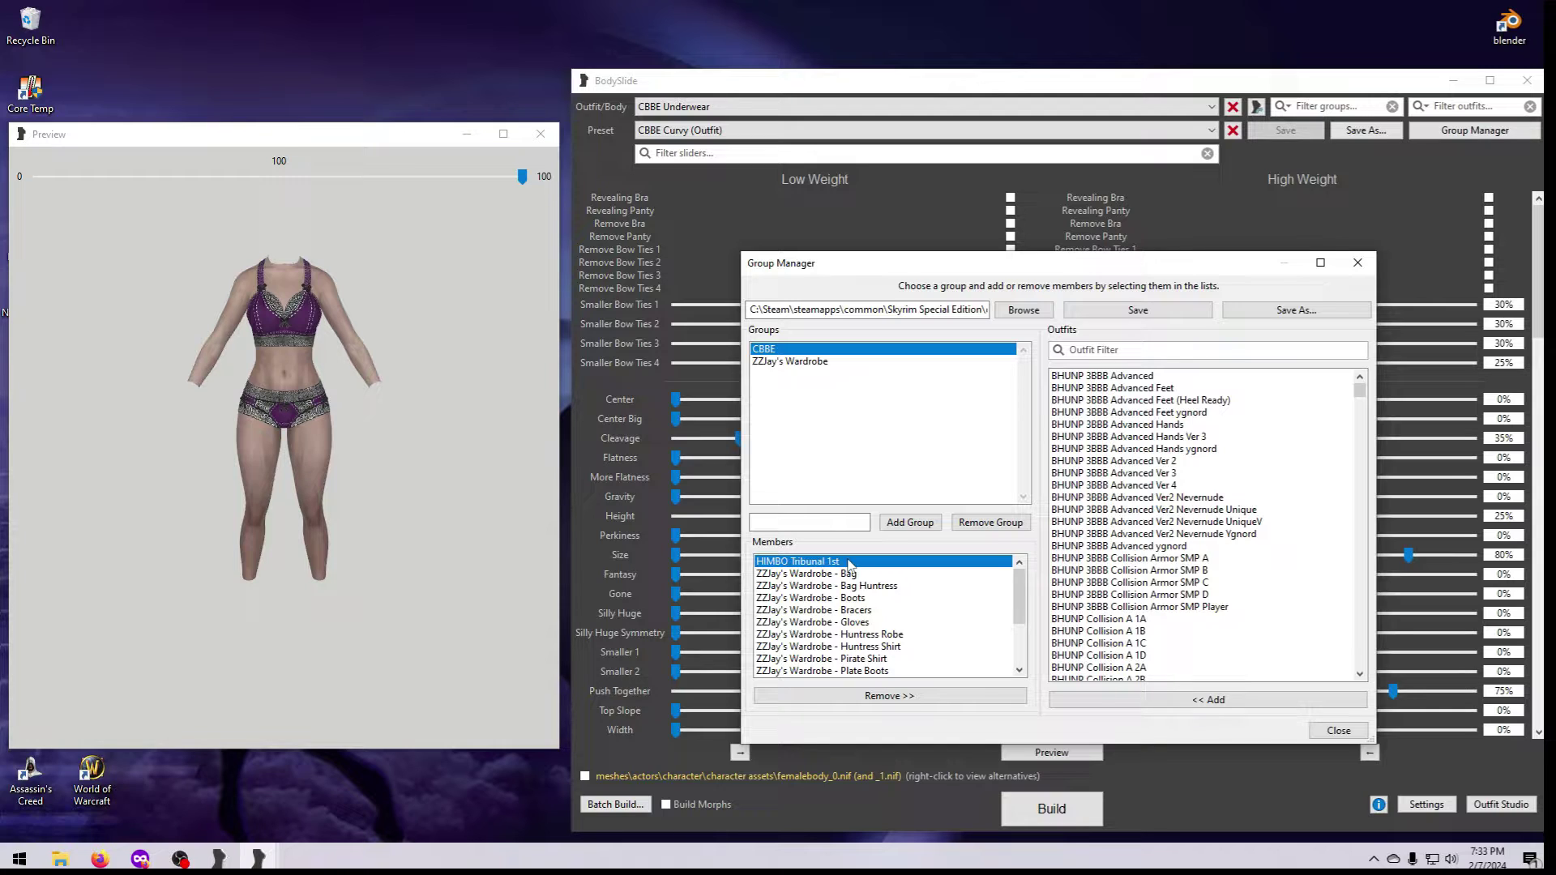
click(883, 699)
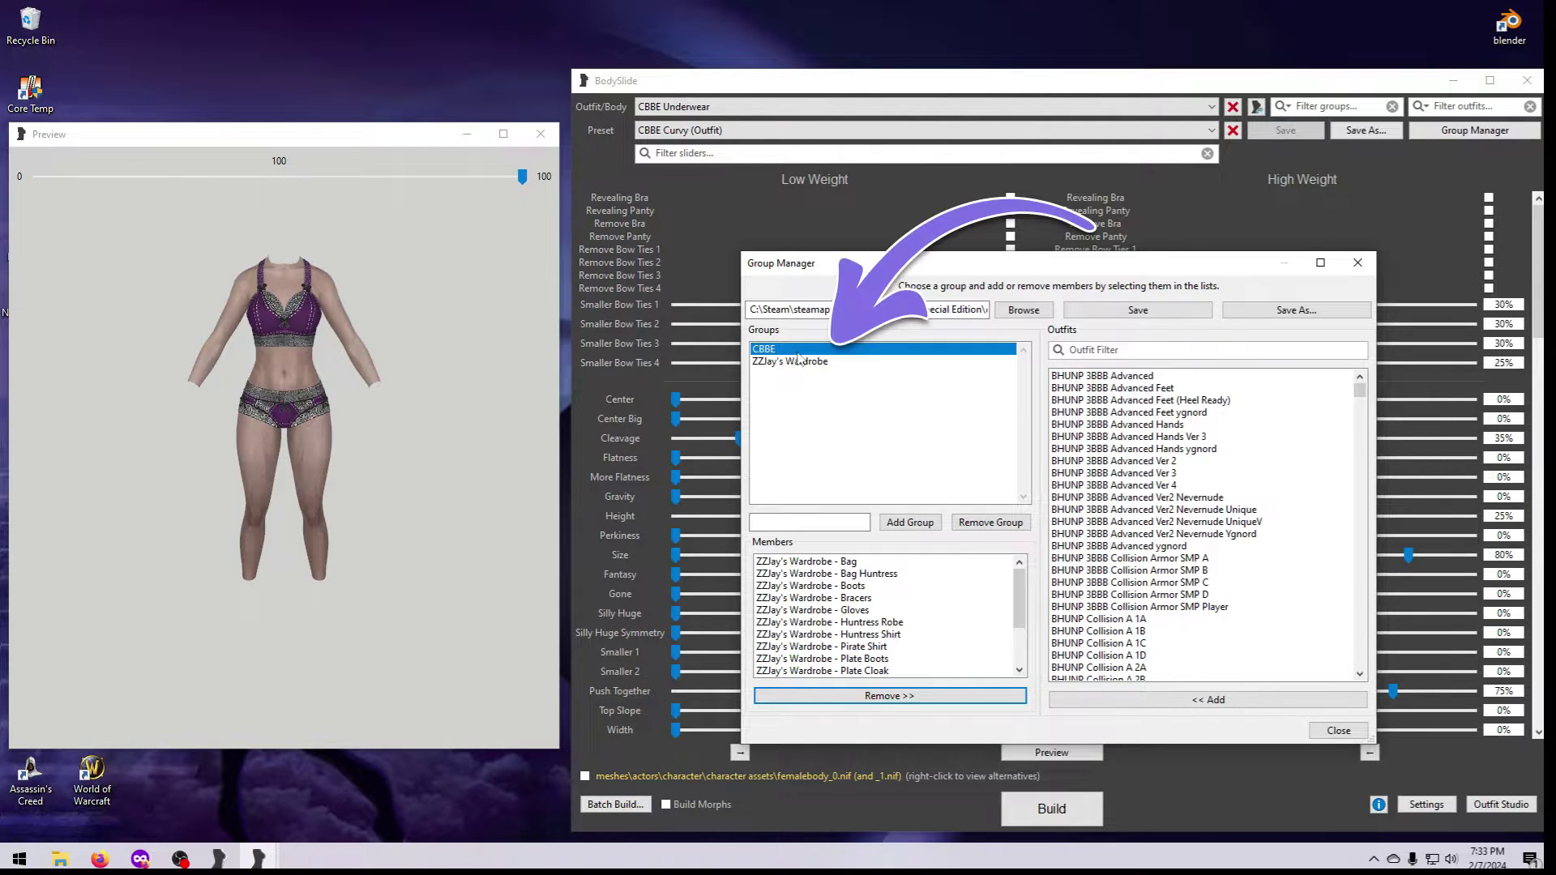
click(994, 525)
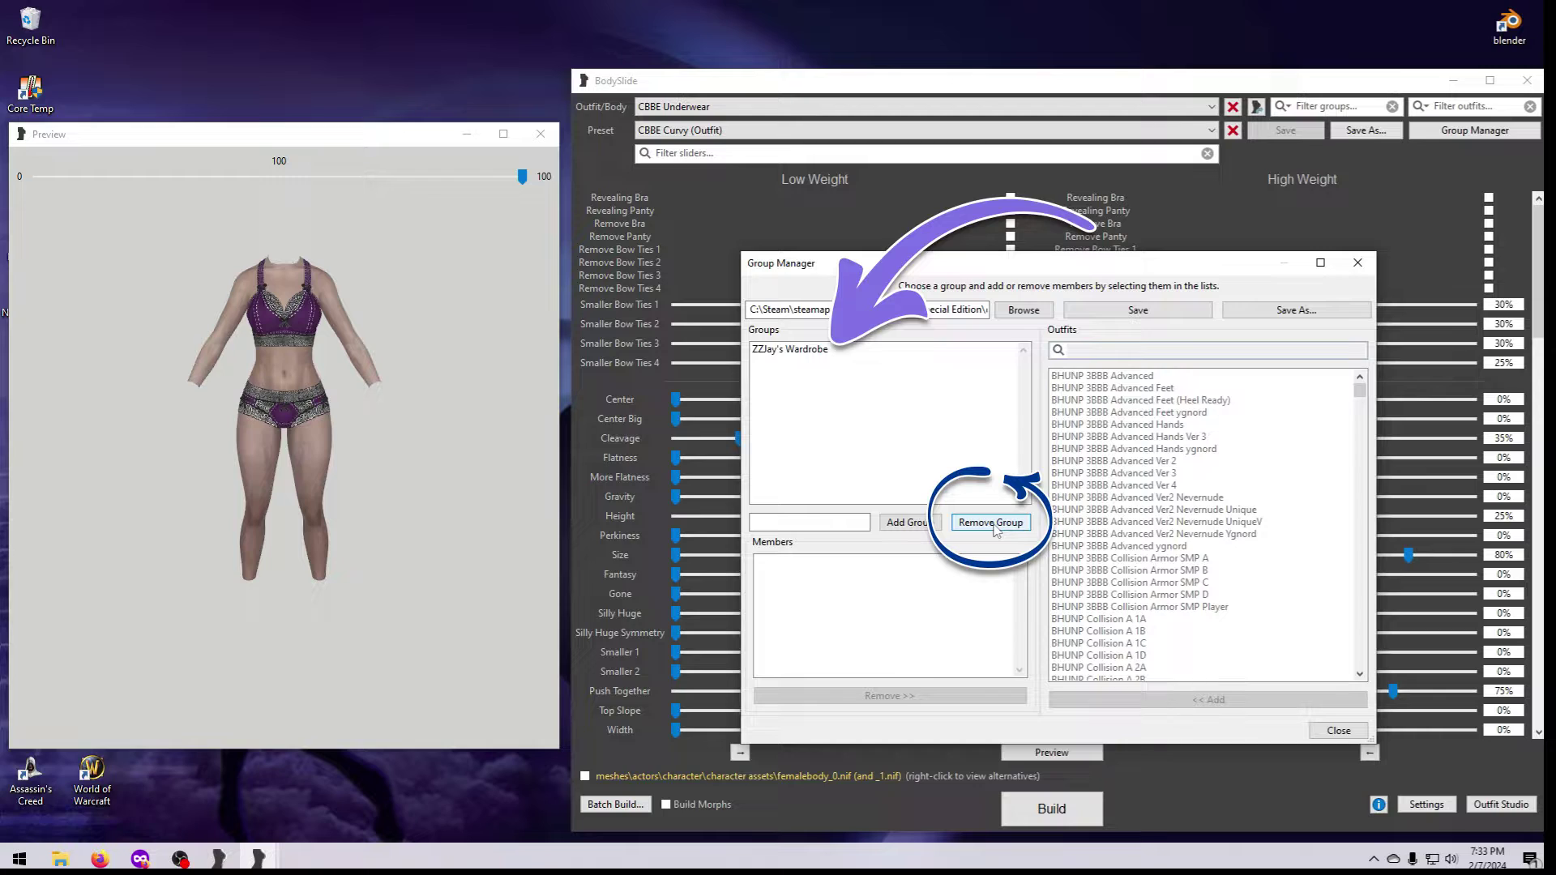
Add a new group named ZZJay Plate and select it for editing
click(802, 521)
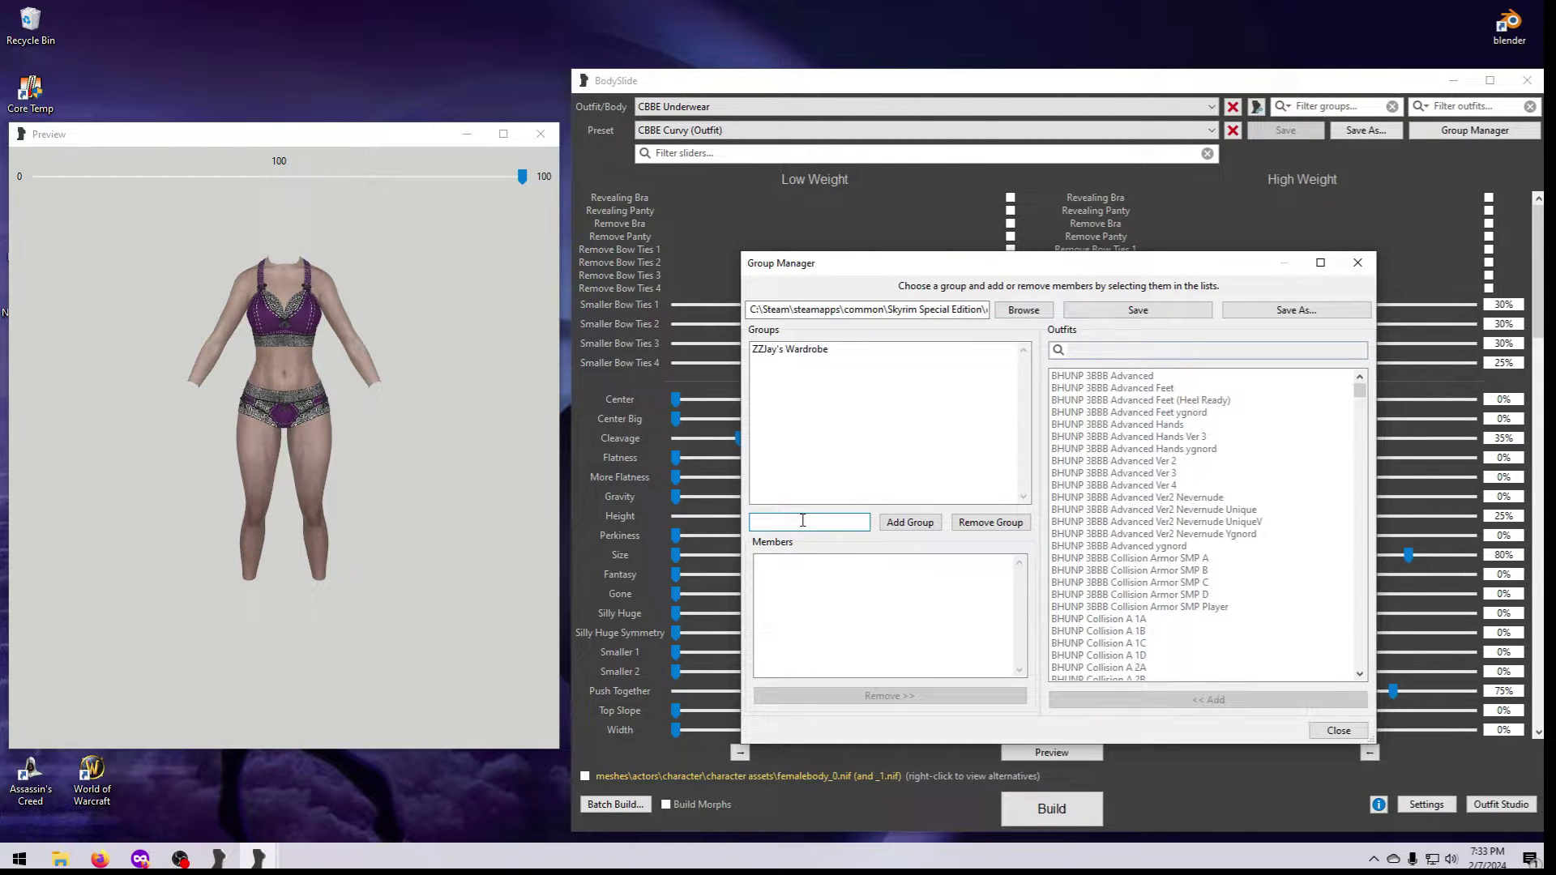
text(Pl)
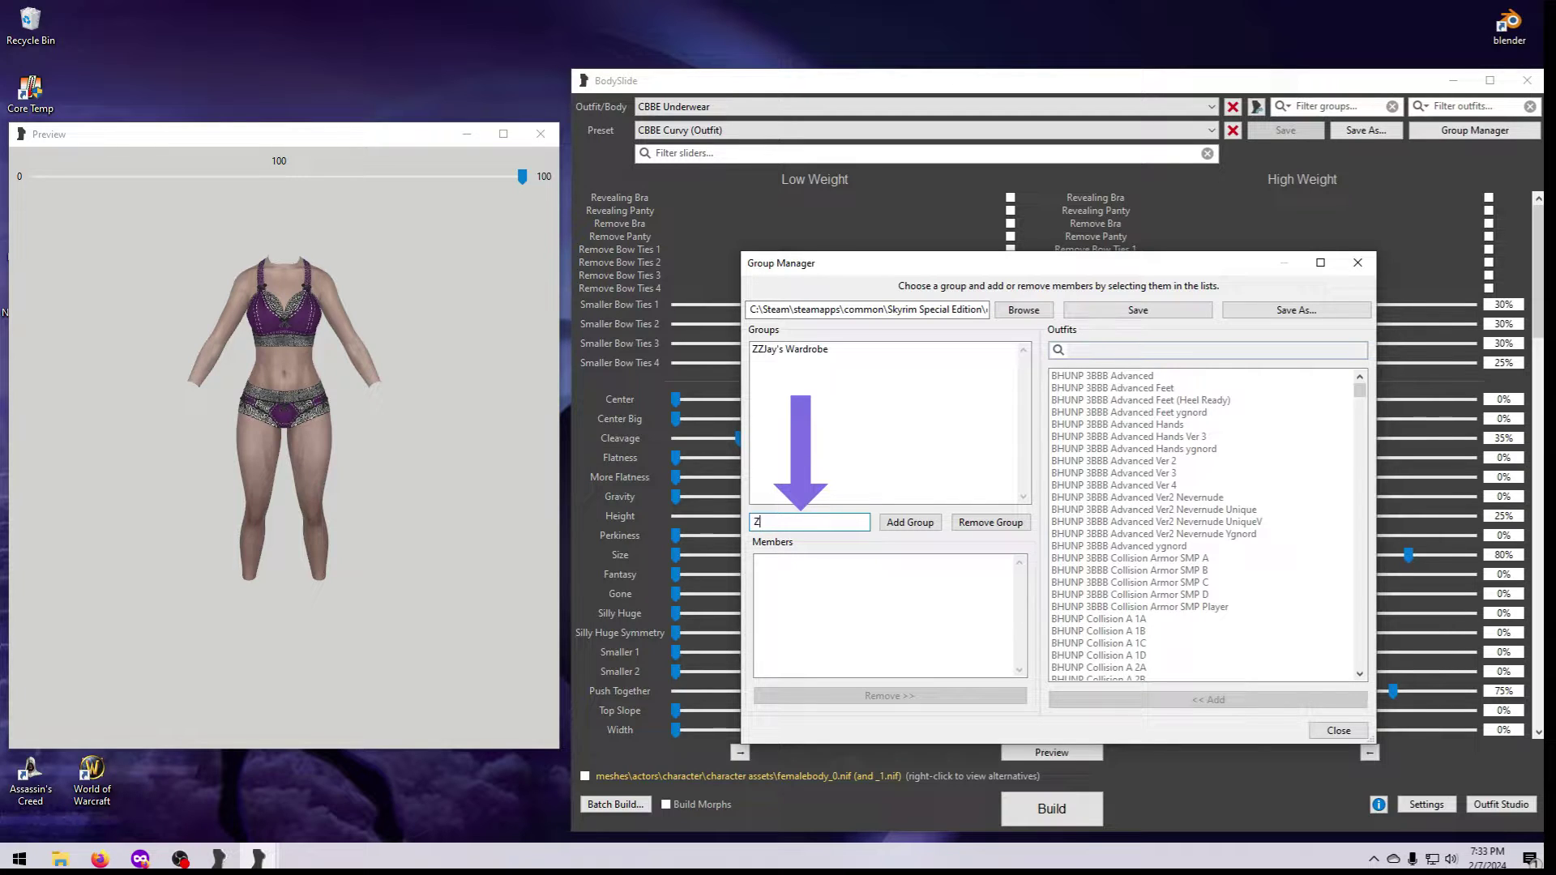
text(late)
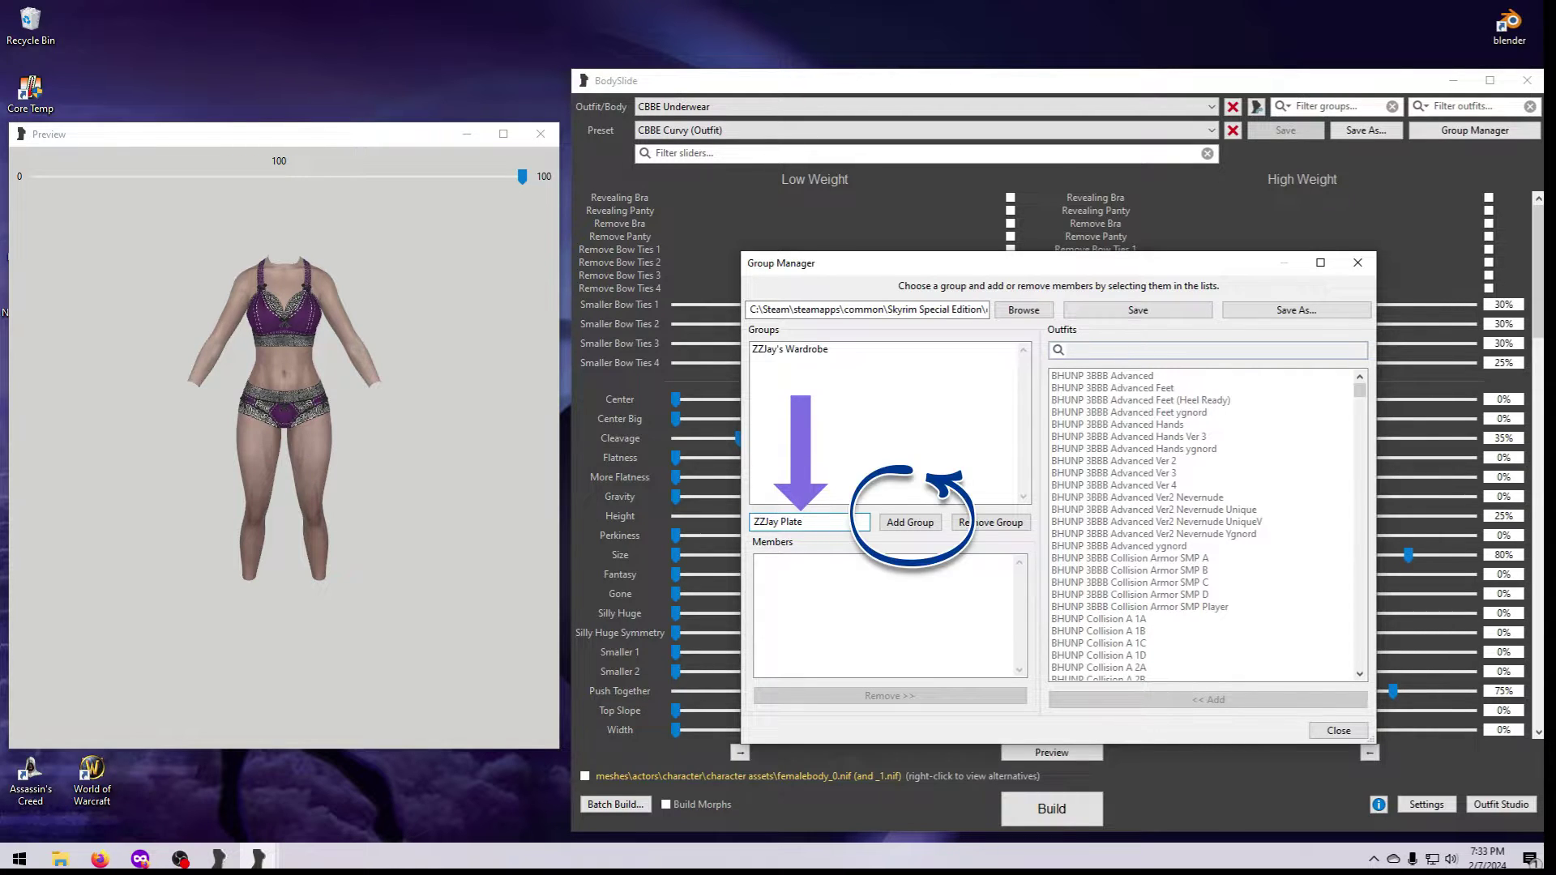
click(936, 524)
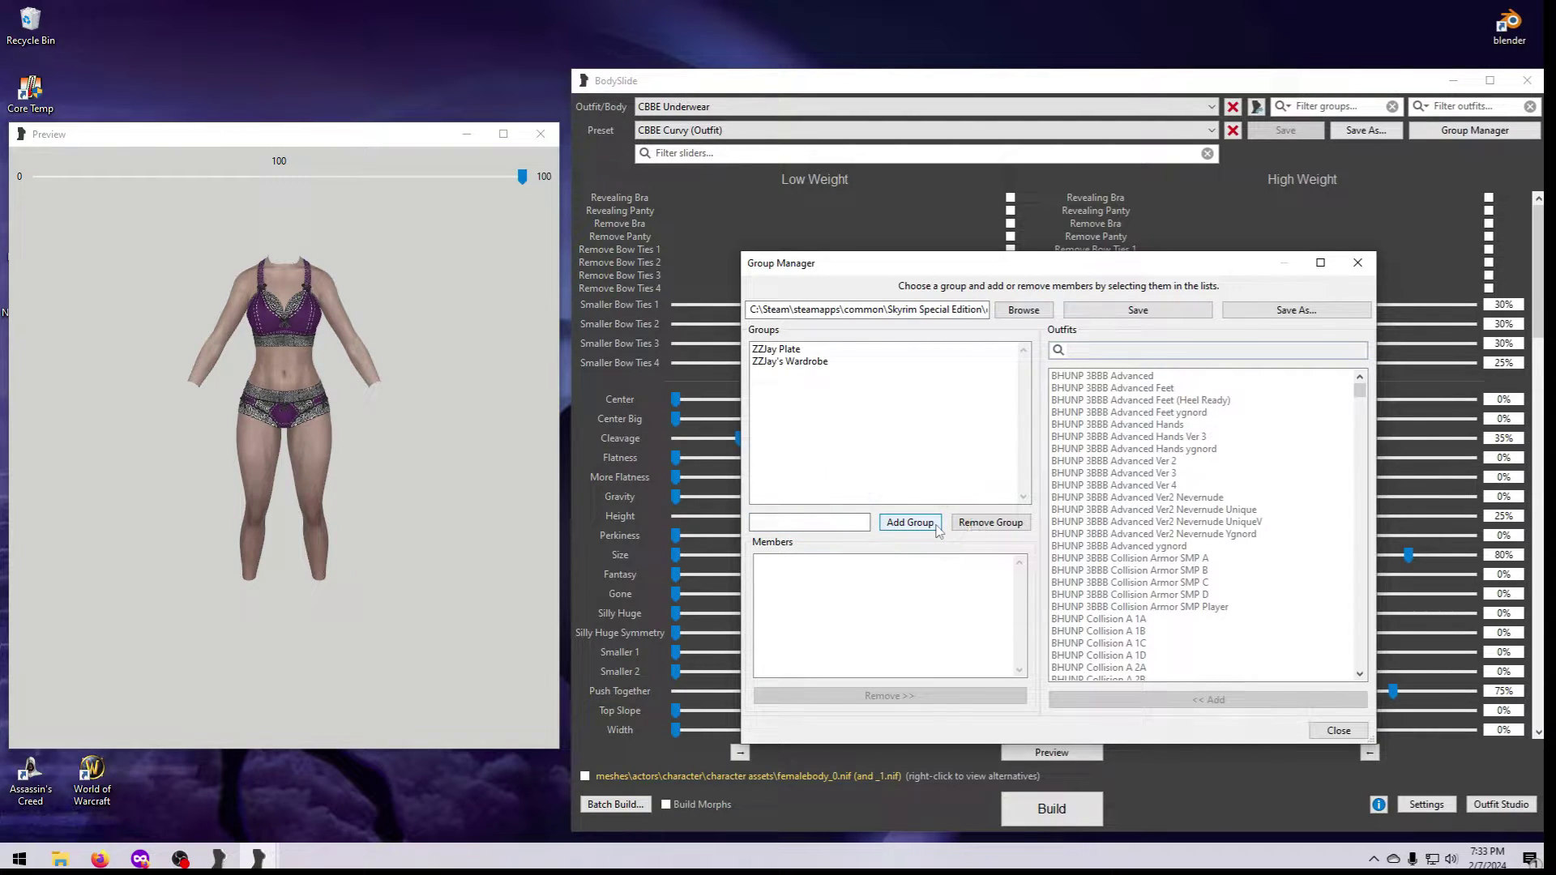
click(790, 350)
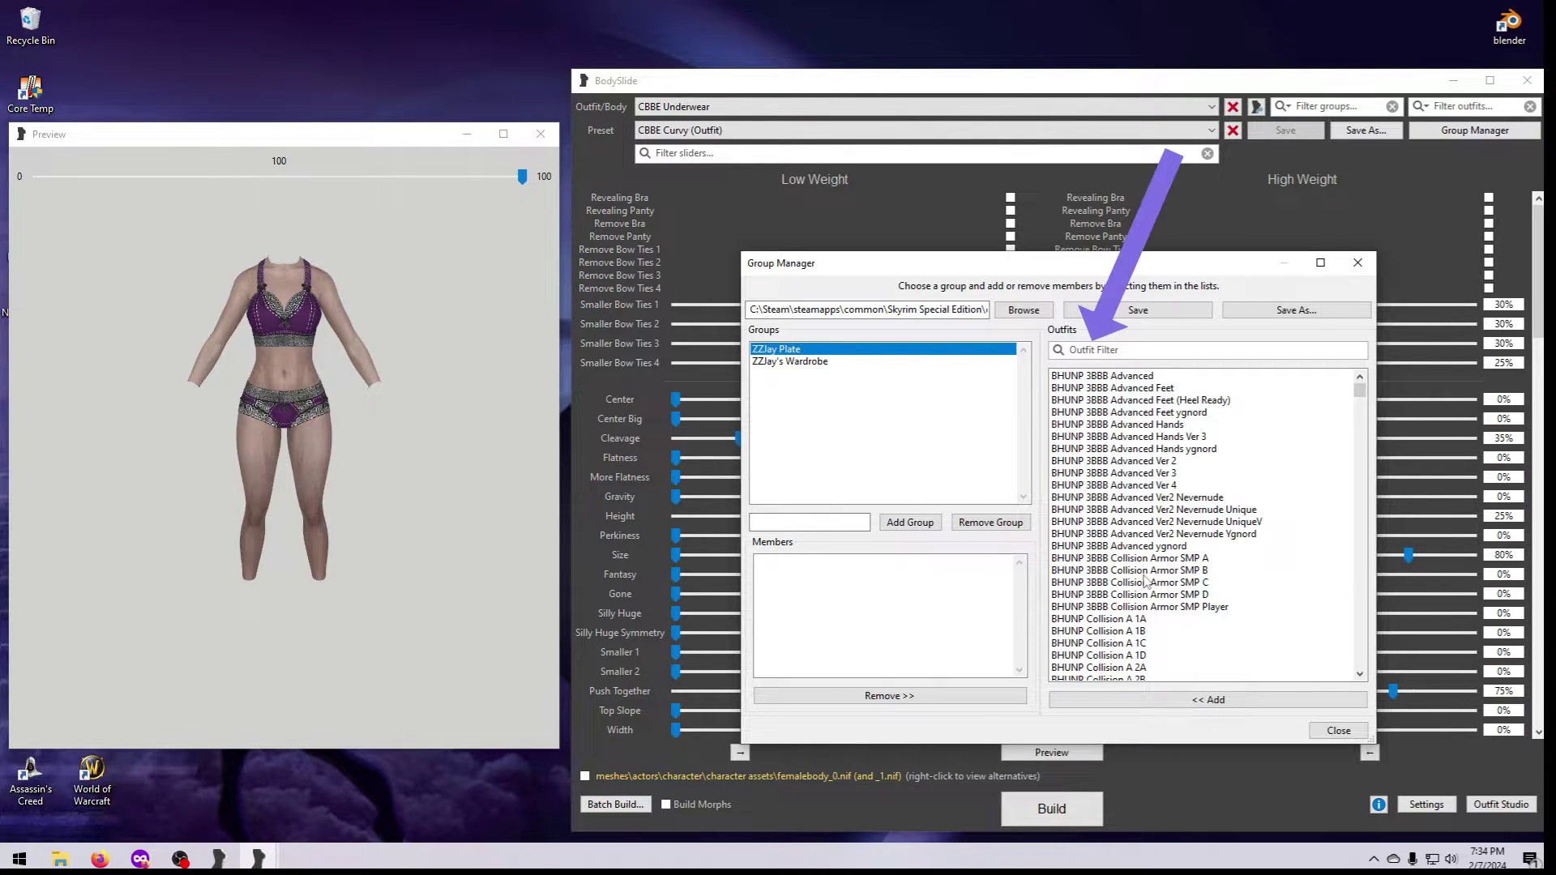
Filter outfits by 'zzjay' and select the five Plate outfits, Cloak through Pauldron
click(1091, 350)
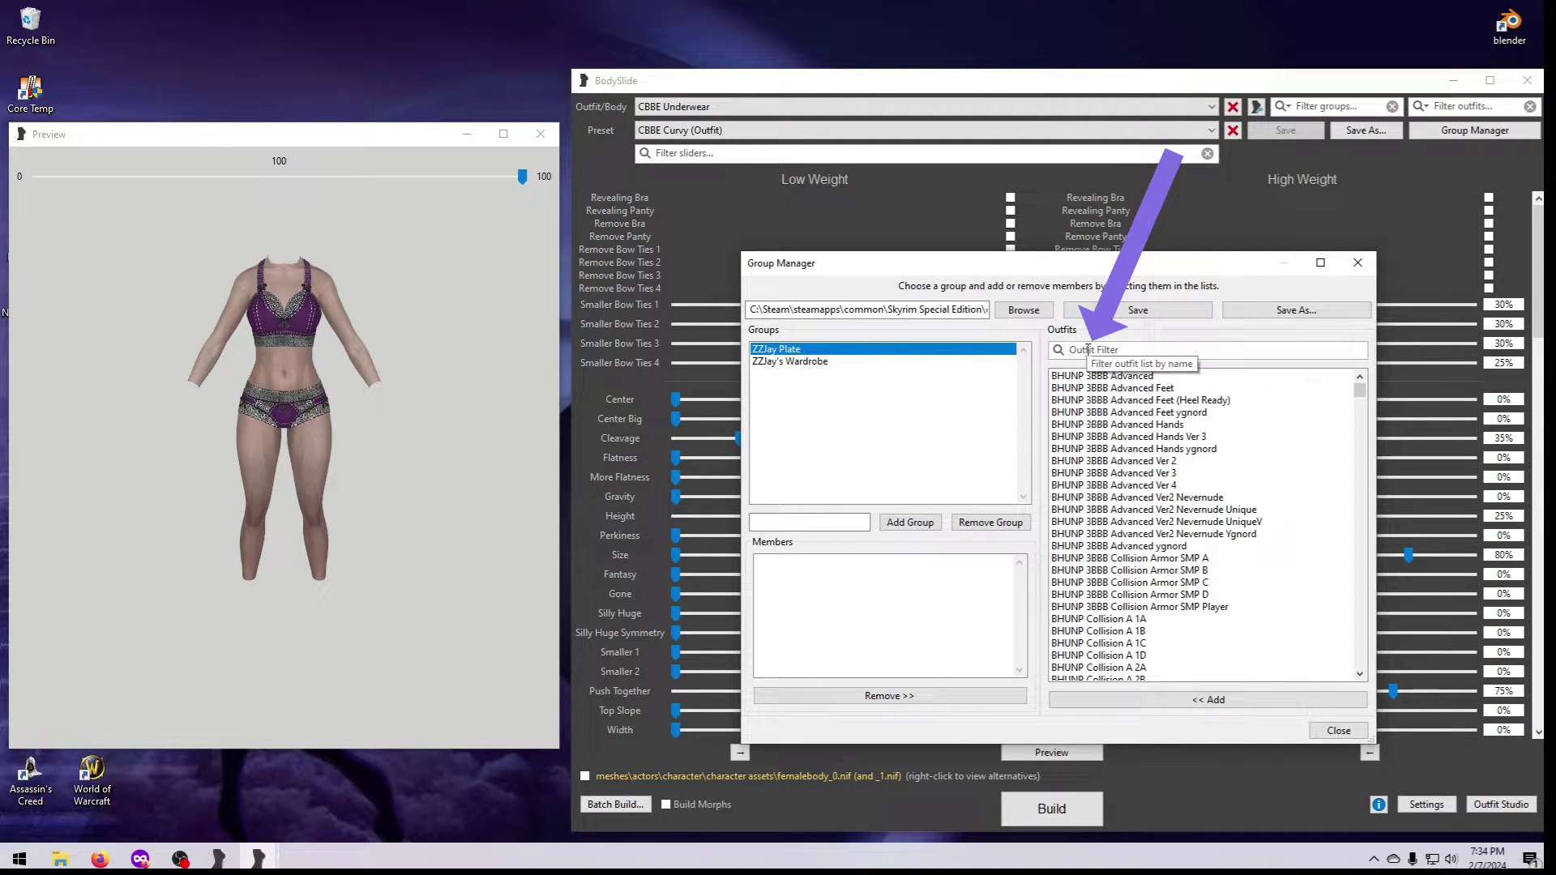
text(zzjay)
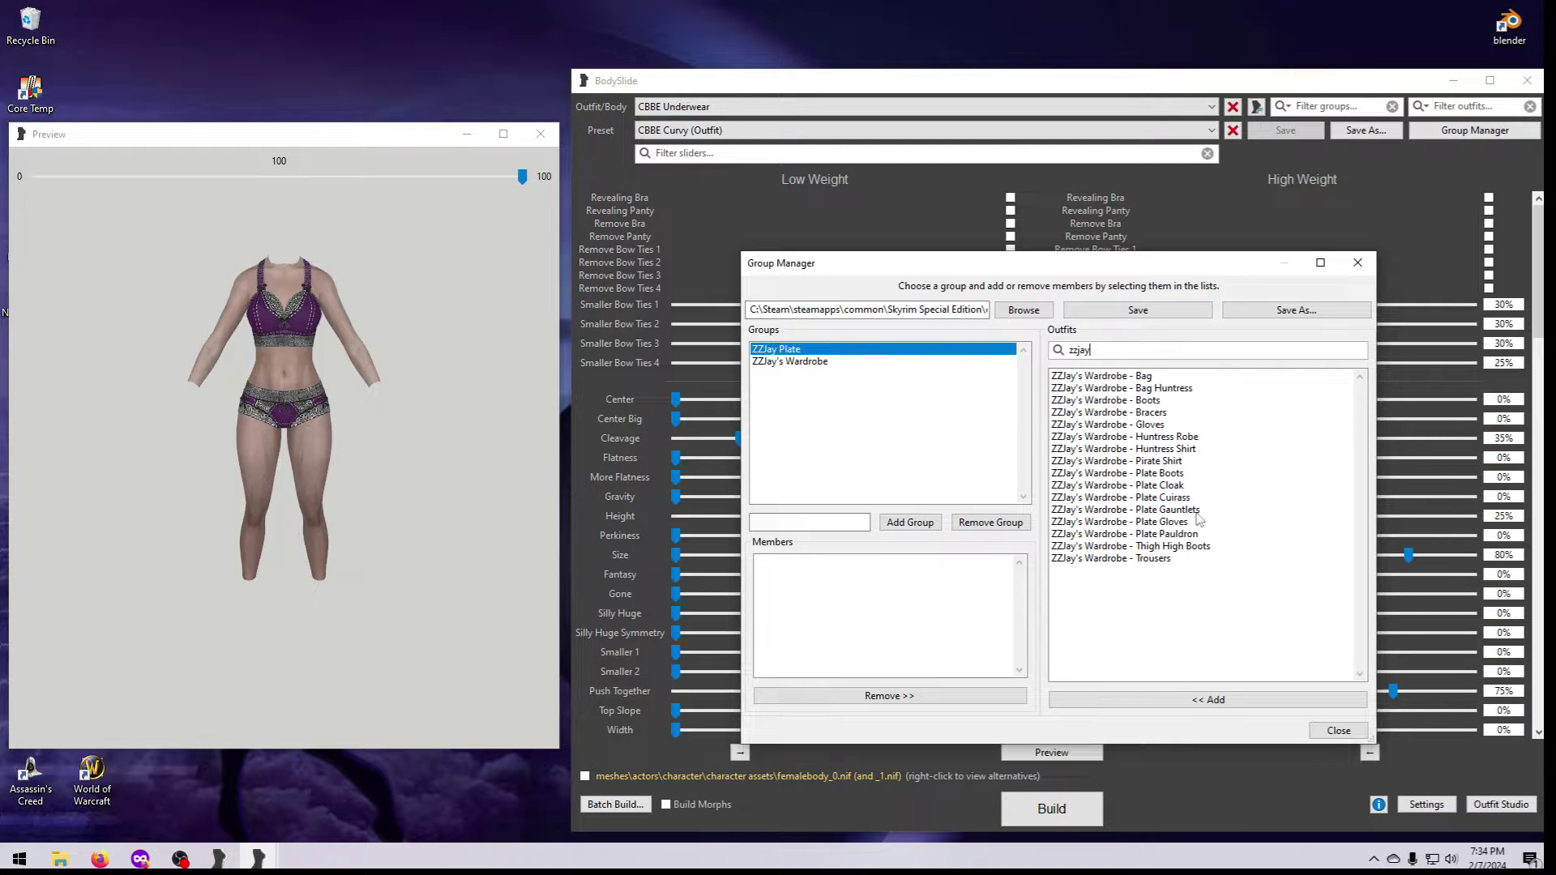
click(1153, 486)
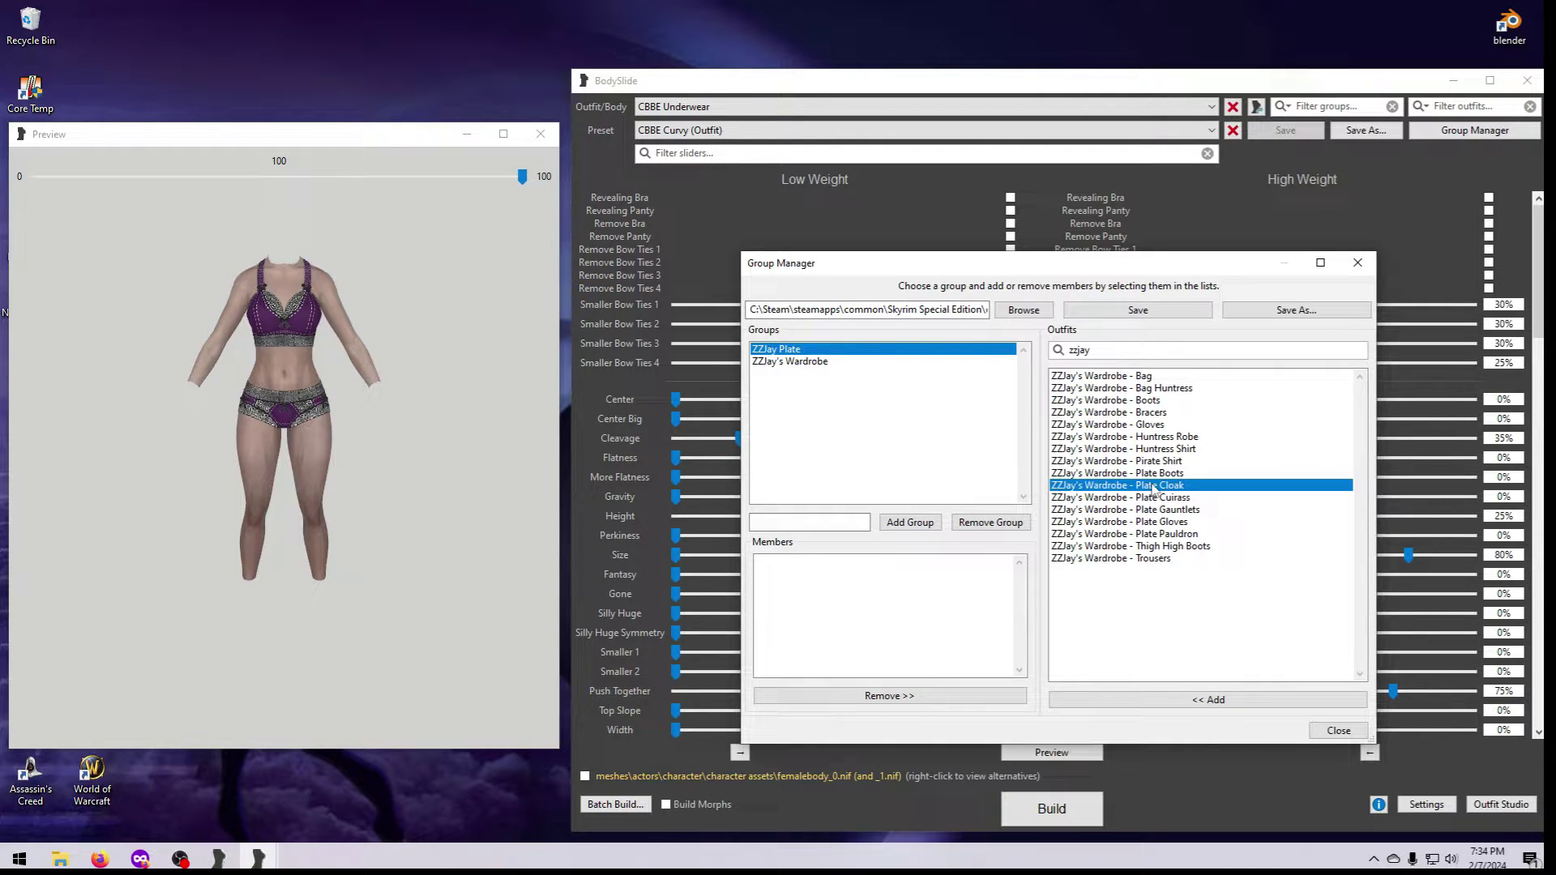
shift+click(1163, 534)
click(1157, 487)
ctrl+click(1160, 534)
click(1186, 488)
shift+click(1164, 534)
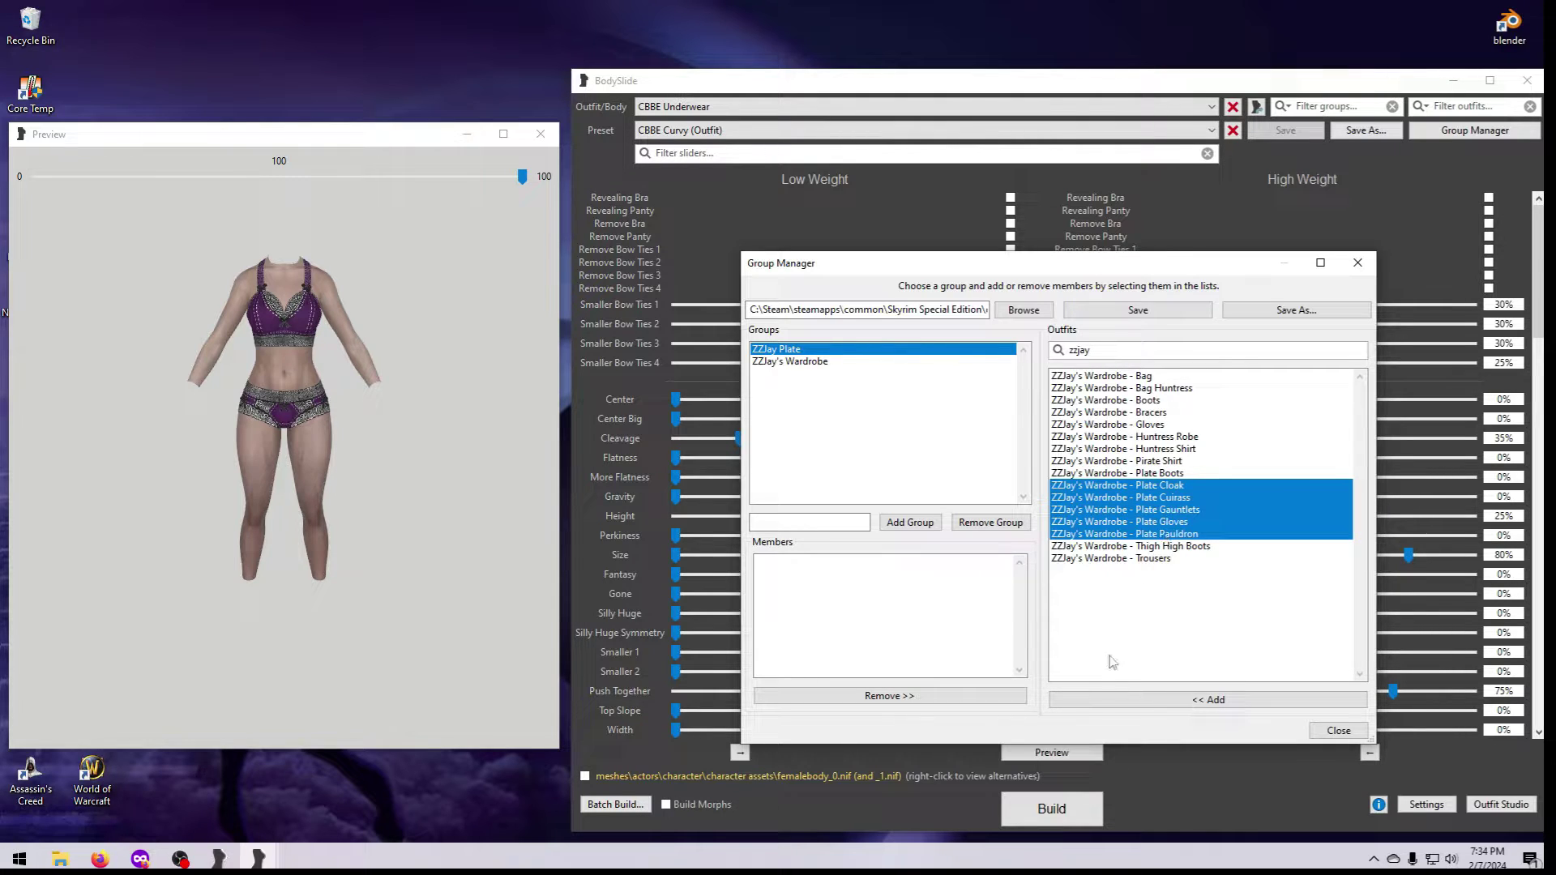
Add the five Plate outfits to ZZJay Plate, save the groups, and close the manager
click(1131, 705)
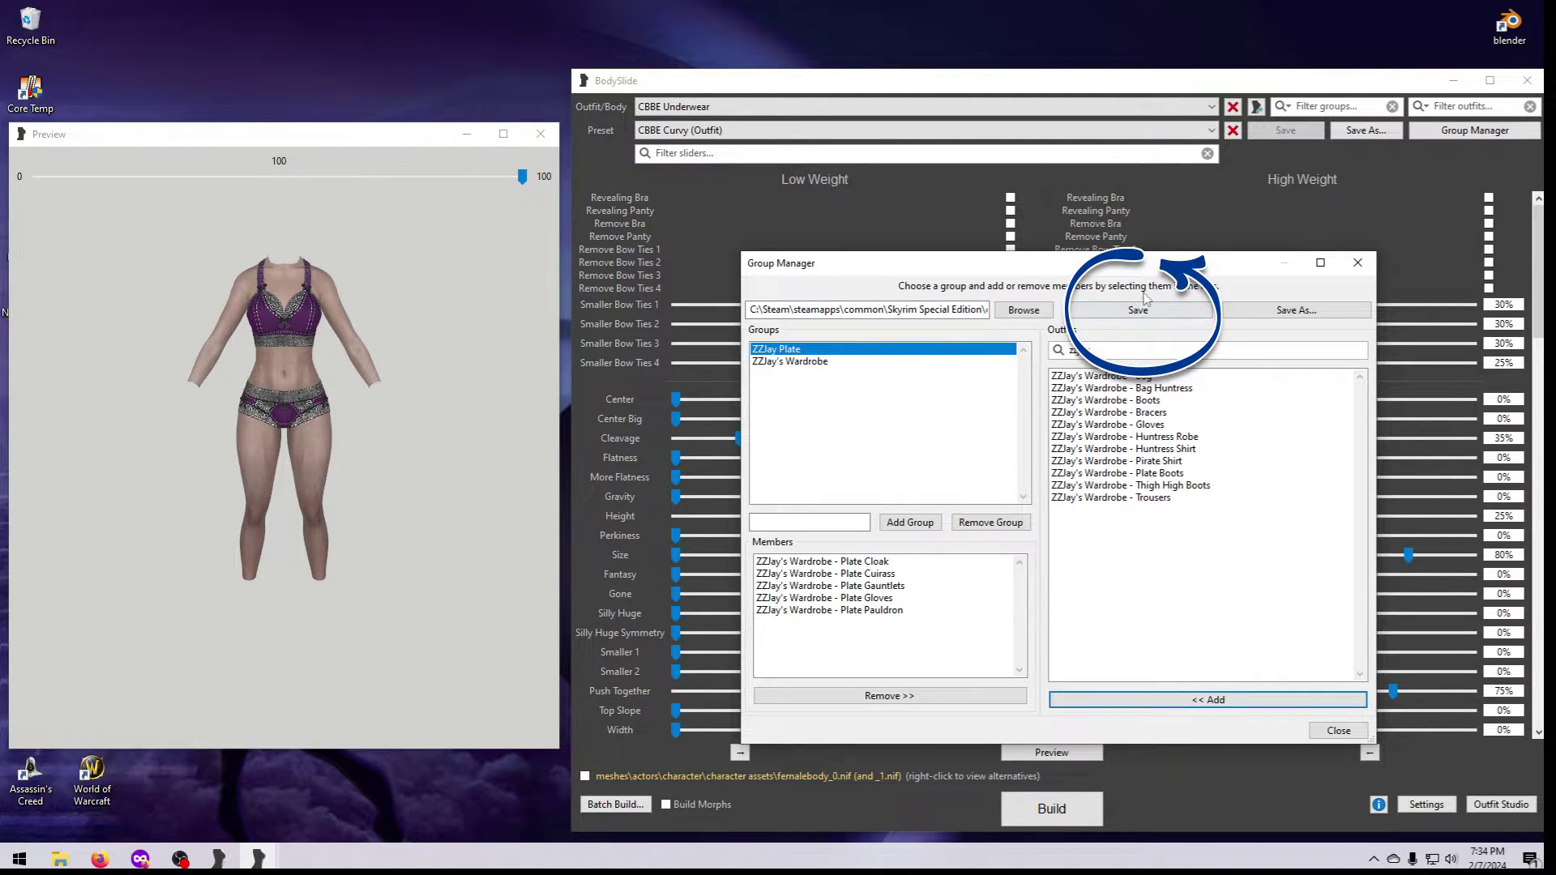
click(1127, 315)
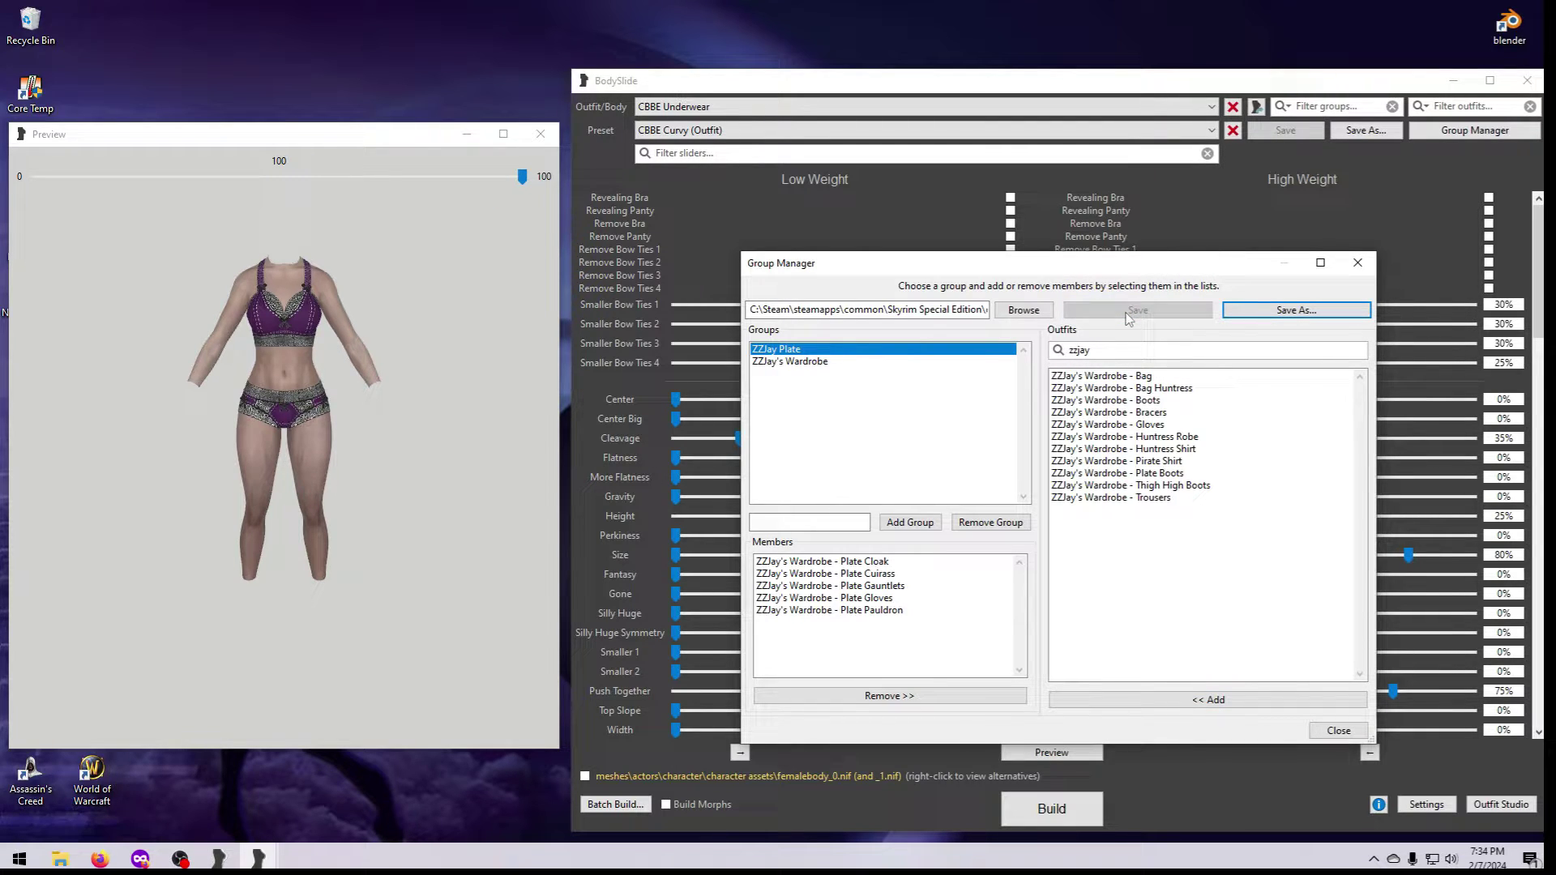
click(1336, 731)
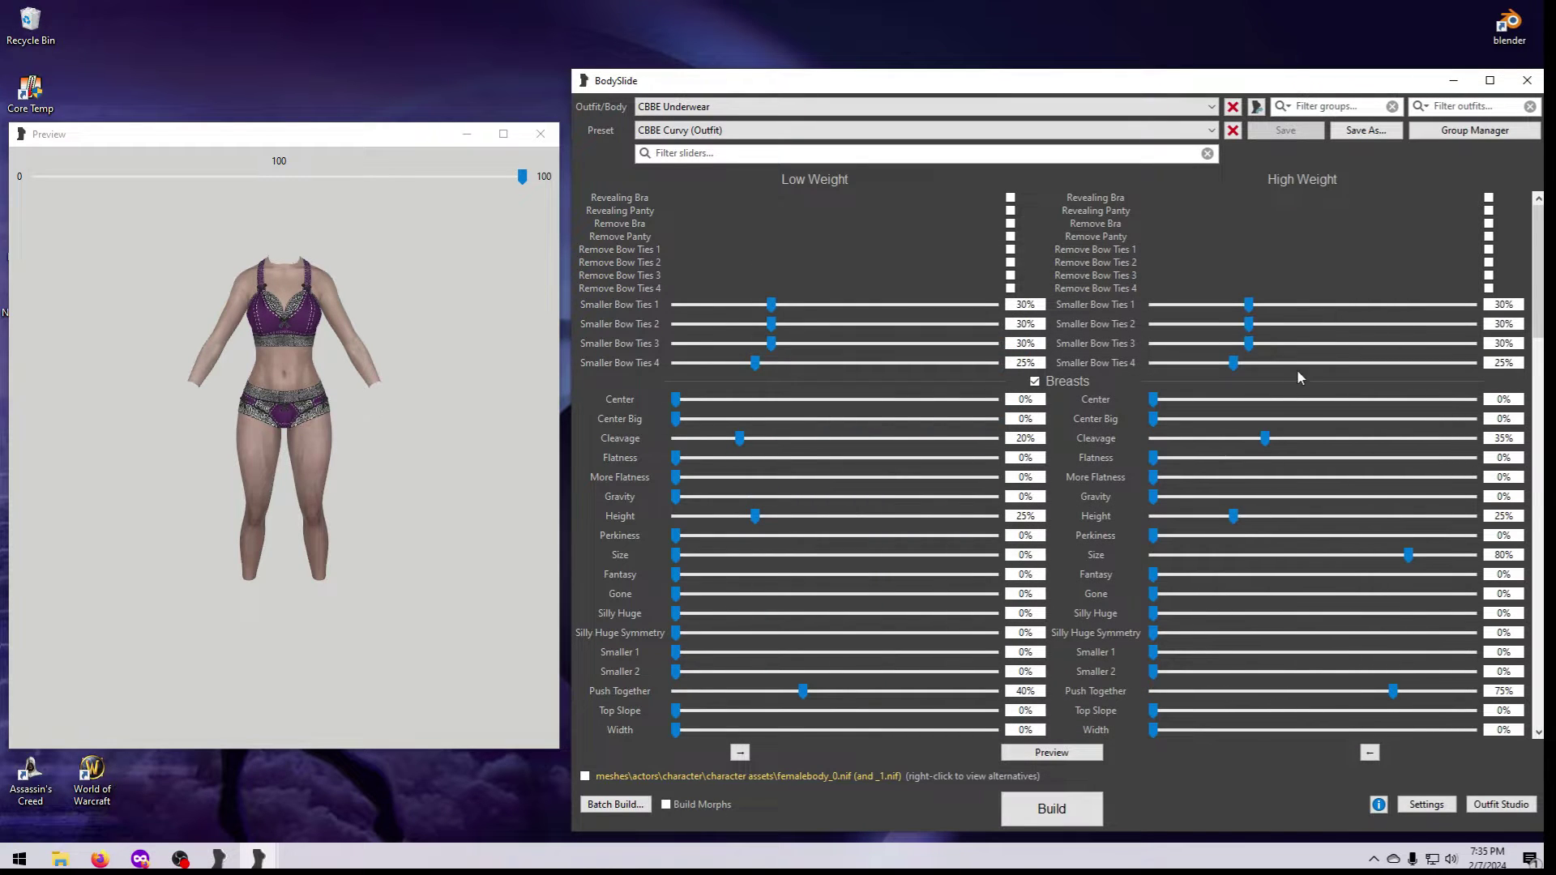
Refresh groups, filter outfits to ZZJay Plate, and preview the Batch Build list without building
click(1281, 106)
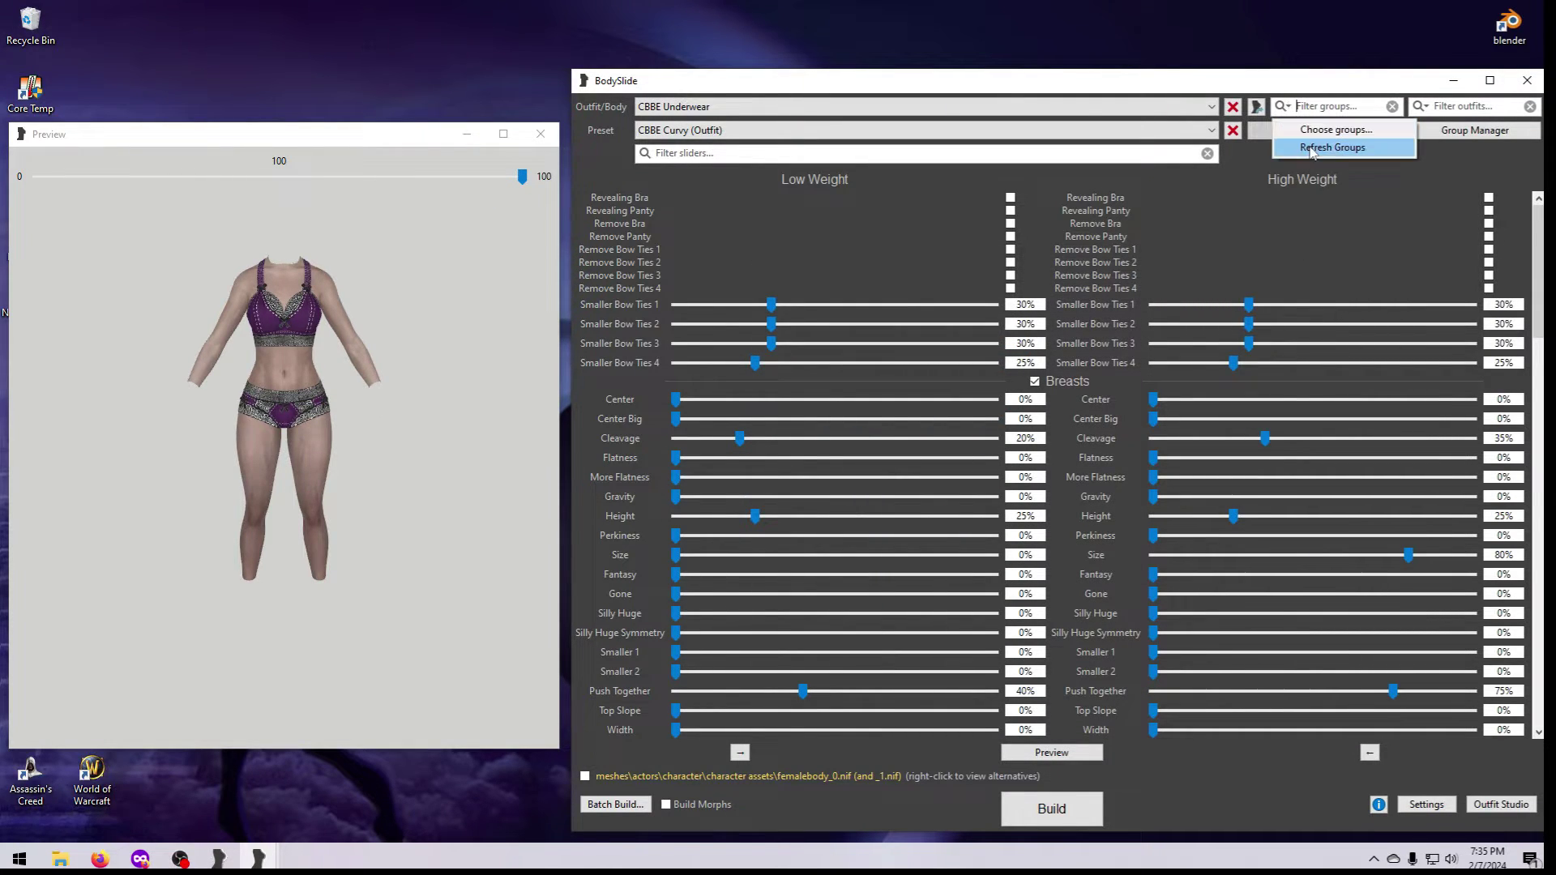
click(1307, 149)
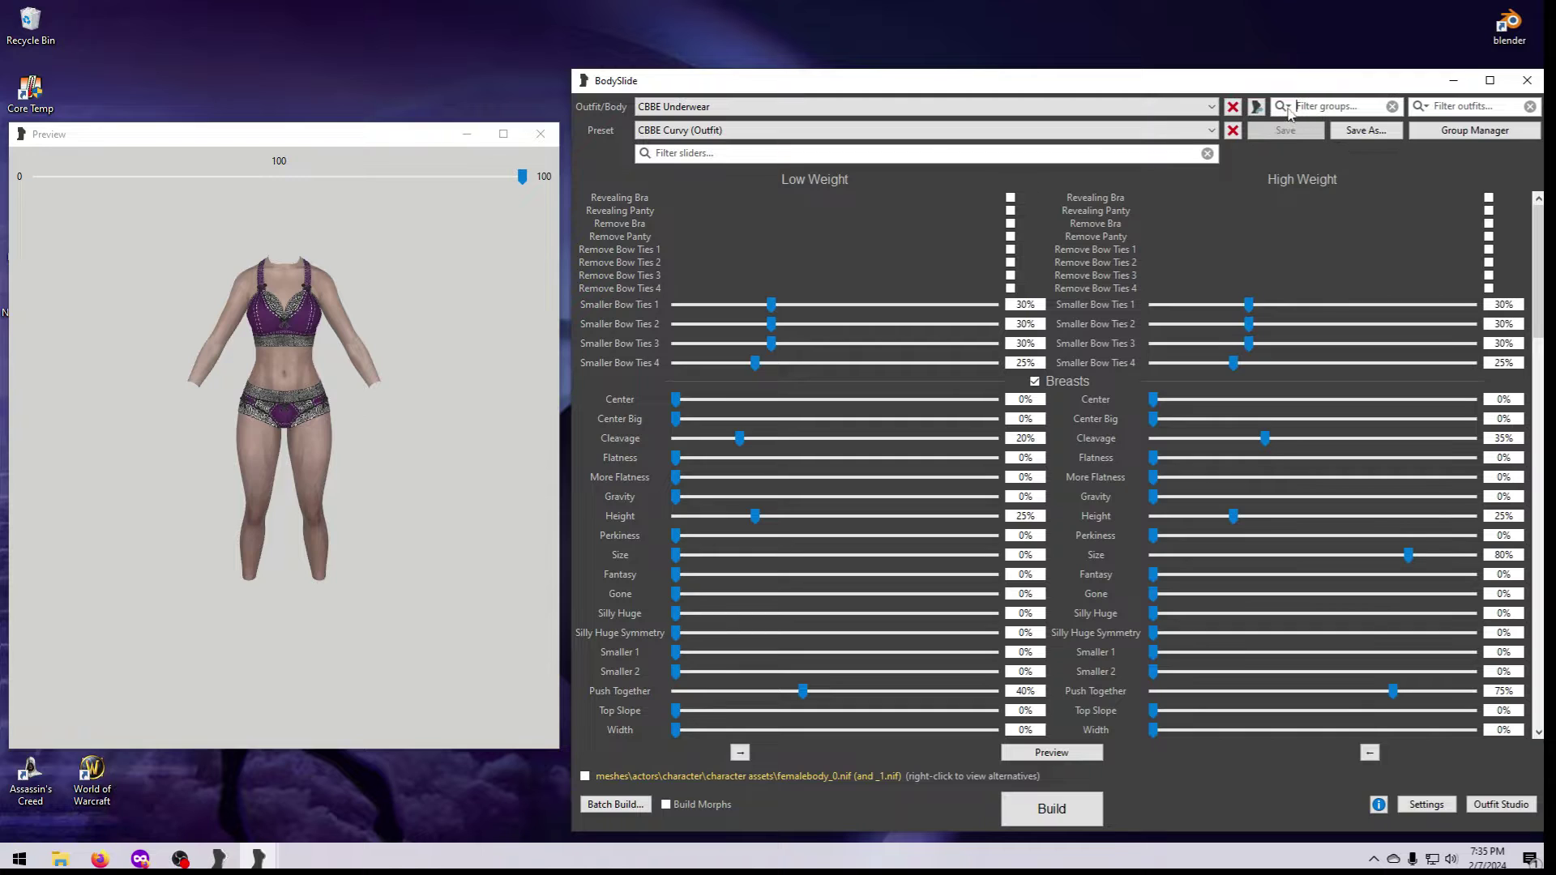
click(1287, 109)
click(1307, 131)
drag(1160, 418, 1160, 501)
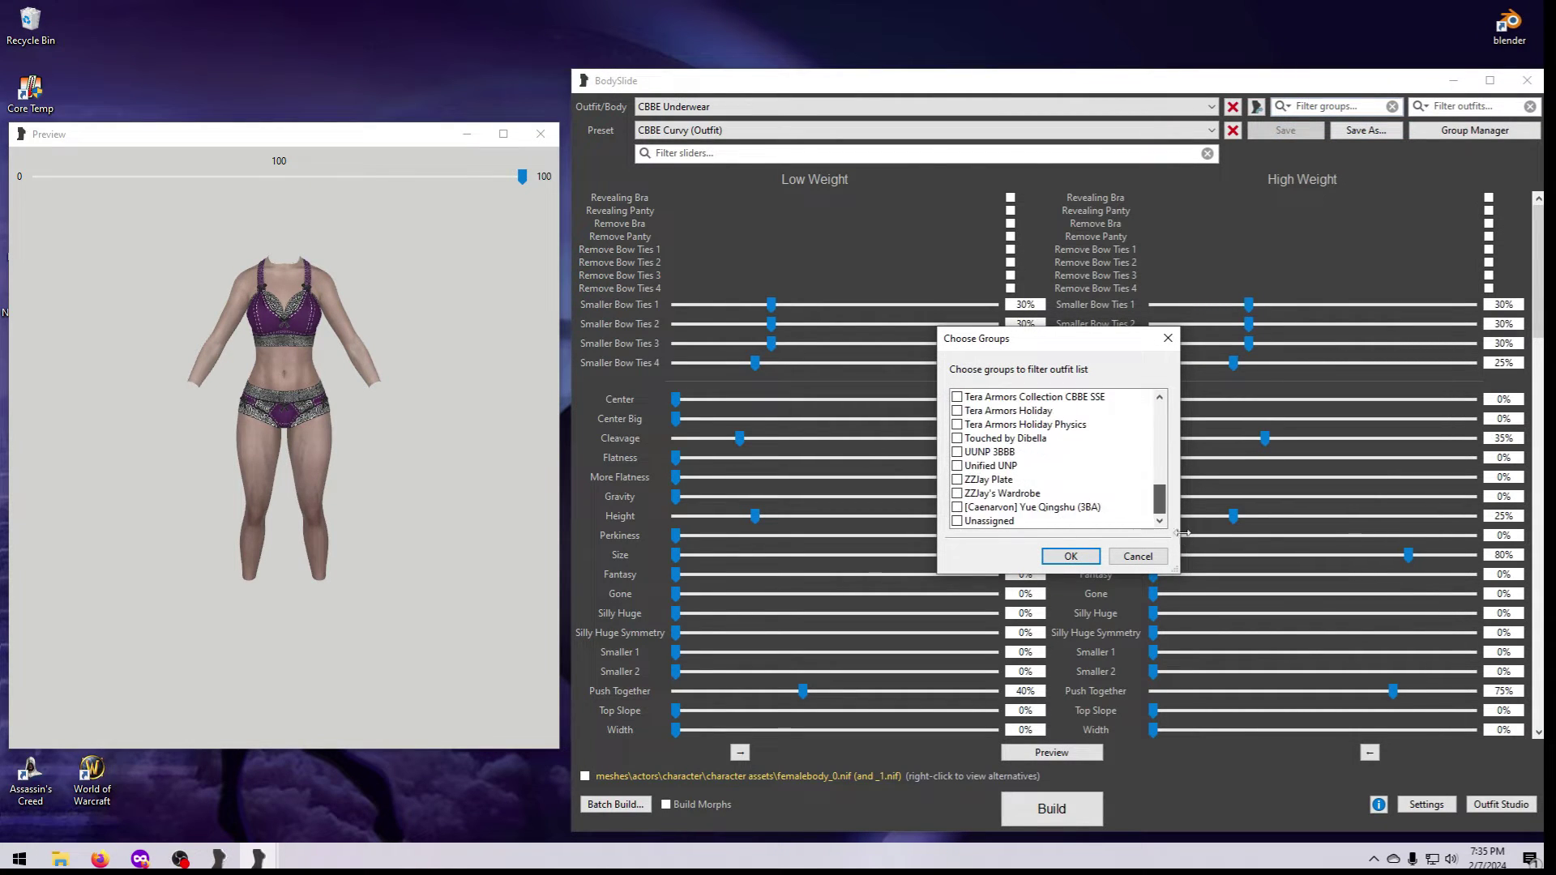
click(993, 482)
click(957, 480)
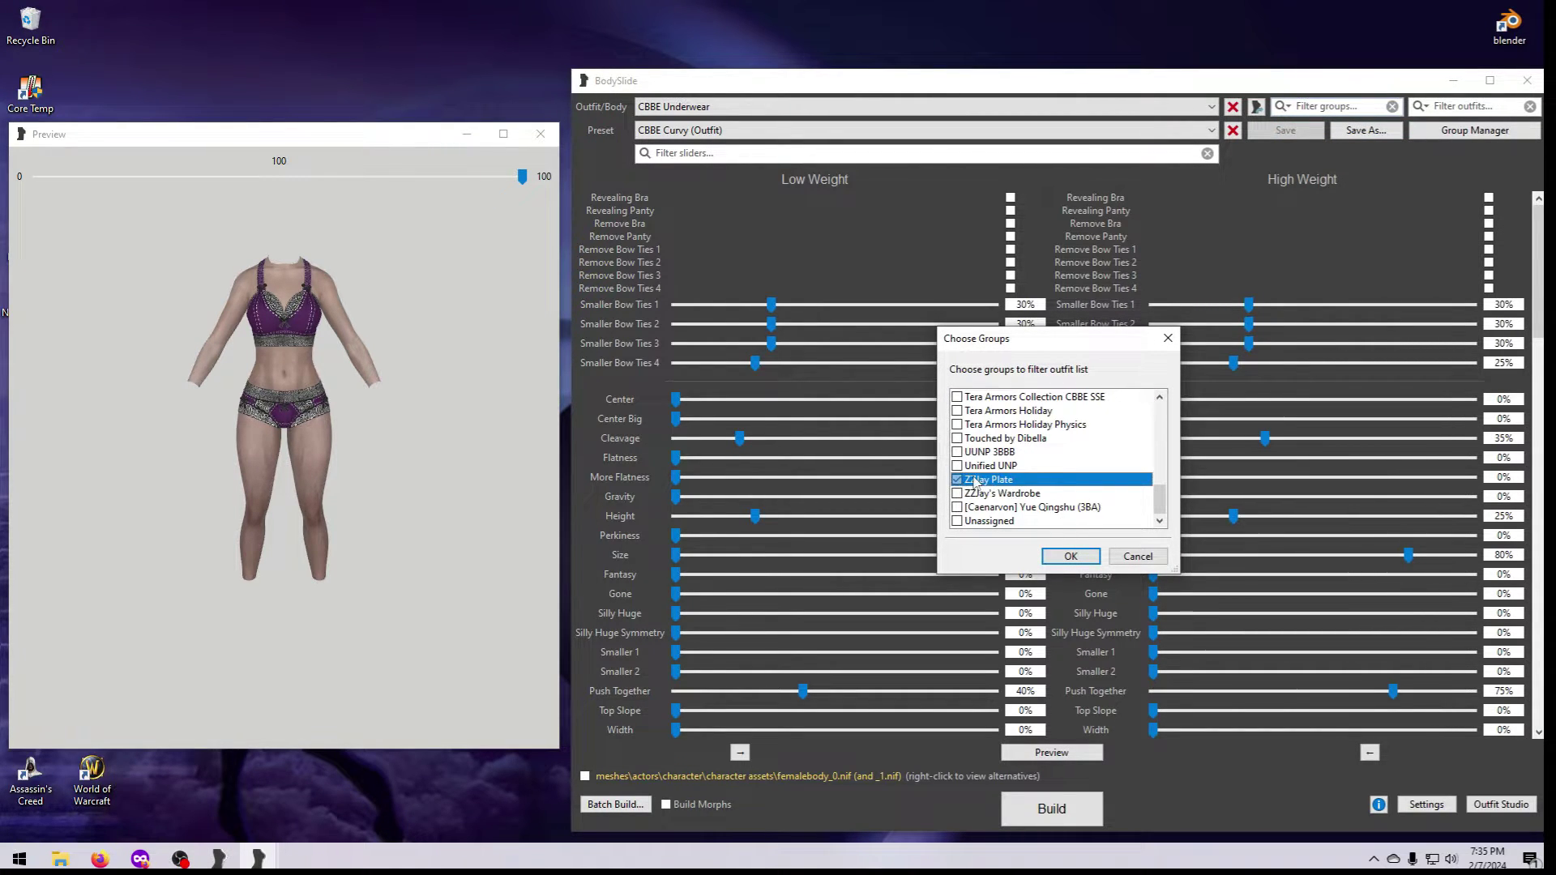
click(1070, 556)
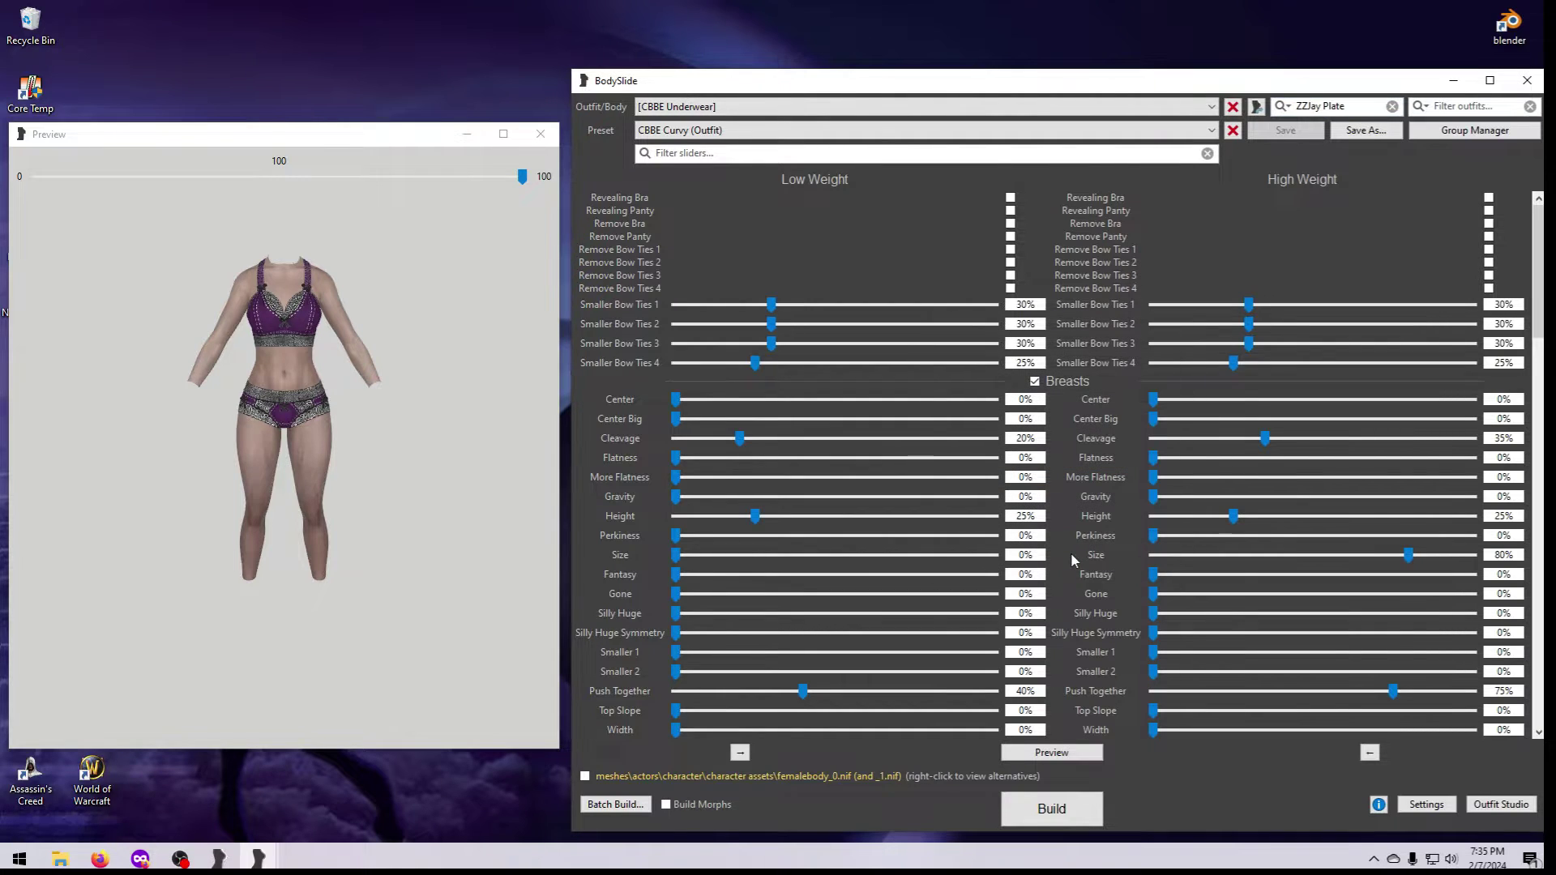
click(615, 804)
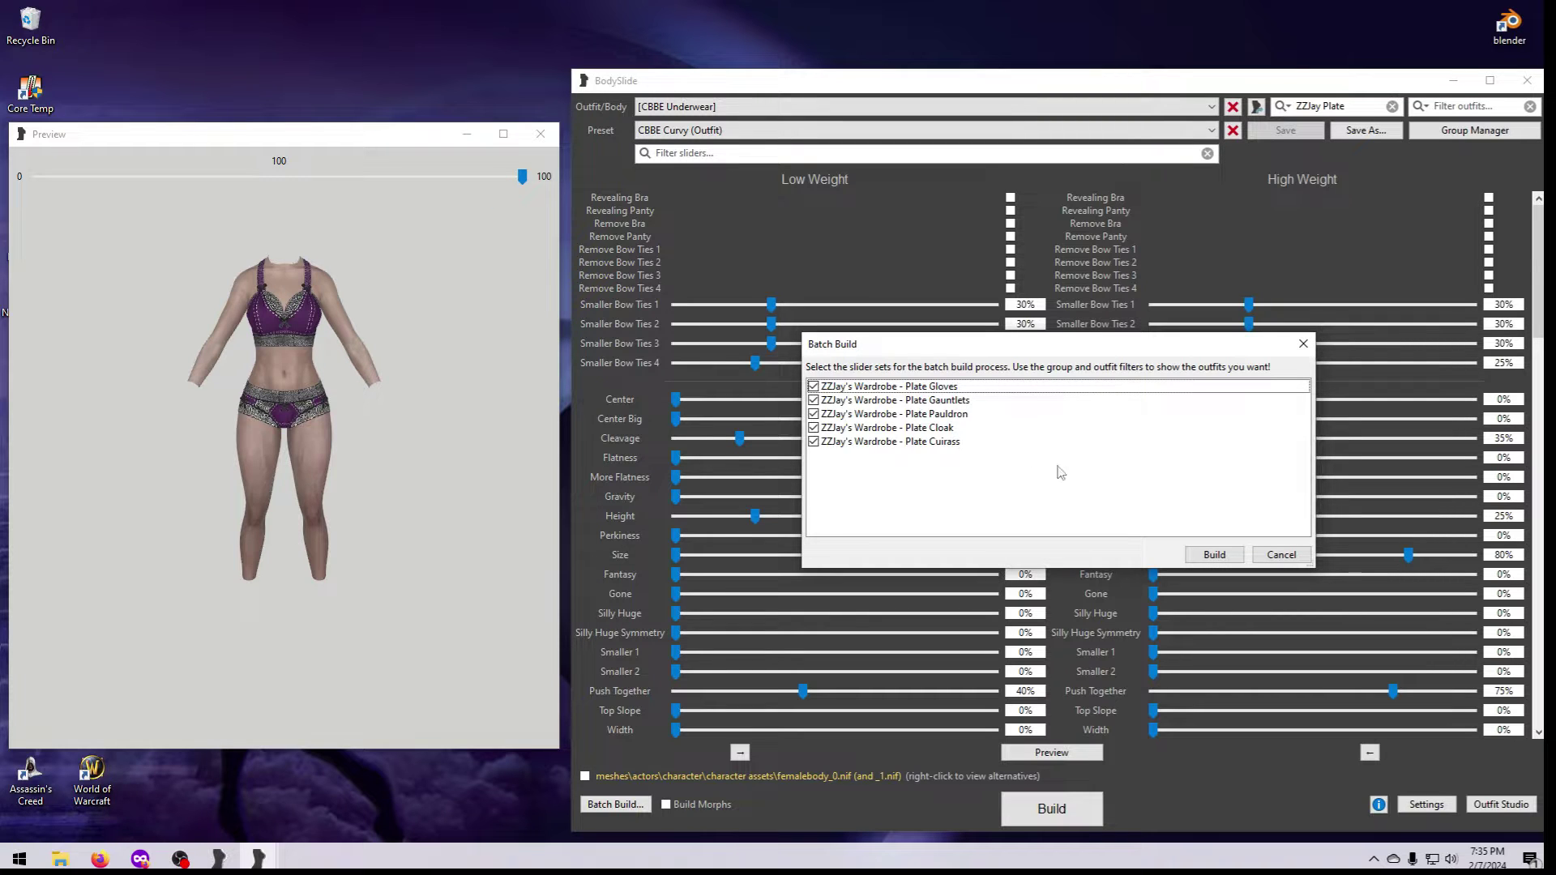
click(1268, 557)
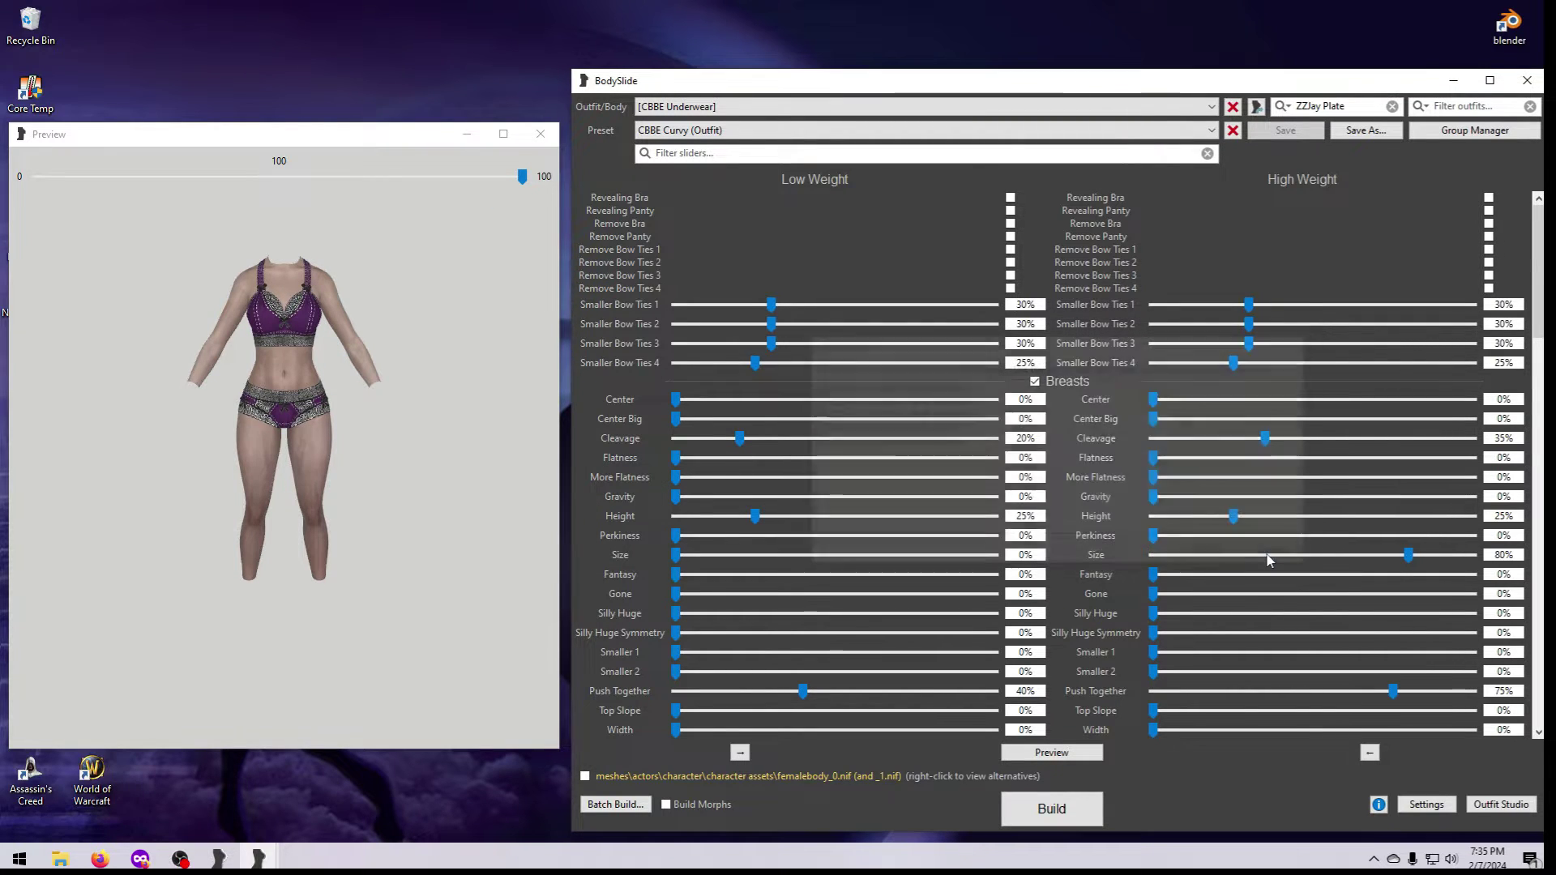
click(1473, 131)
click(1013, 313)
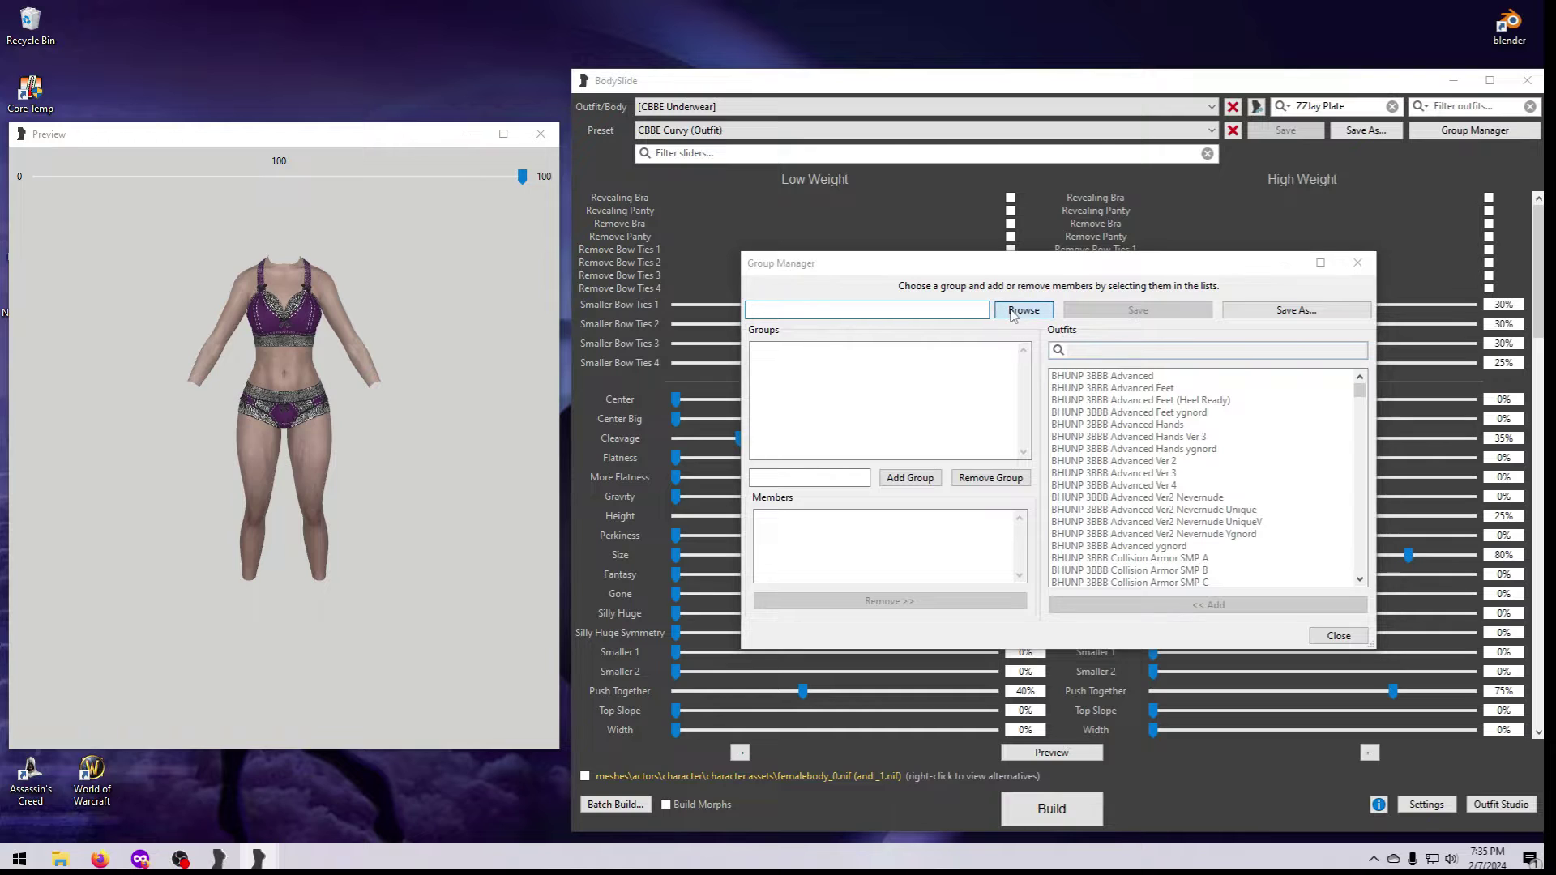
scroll(1054, 648, down, 5)
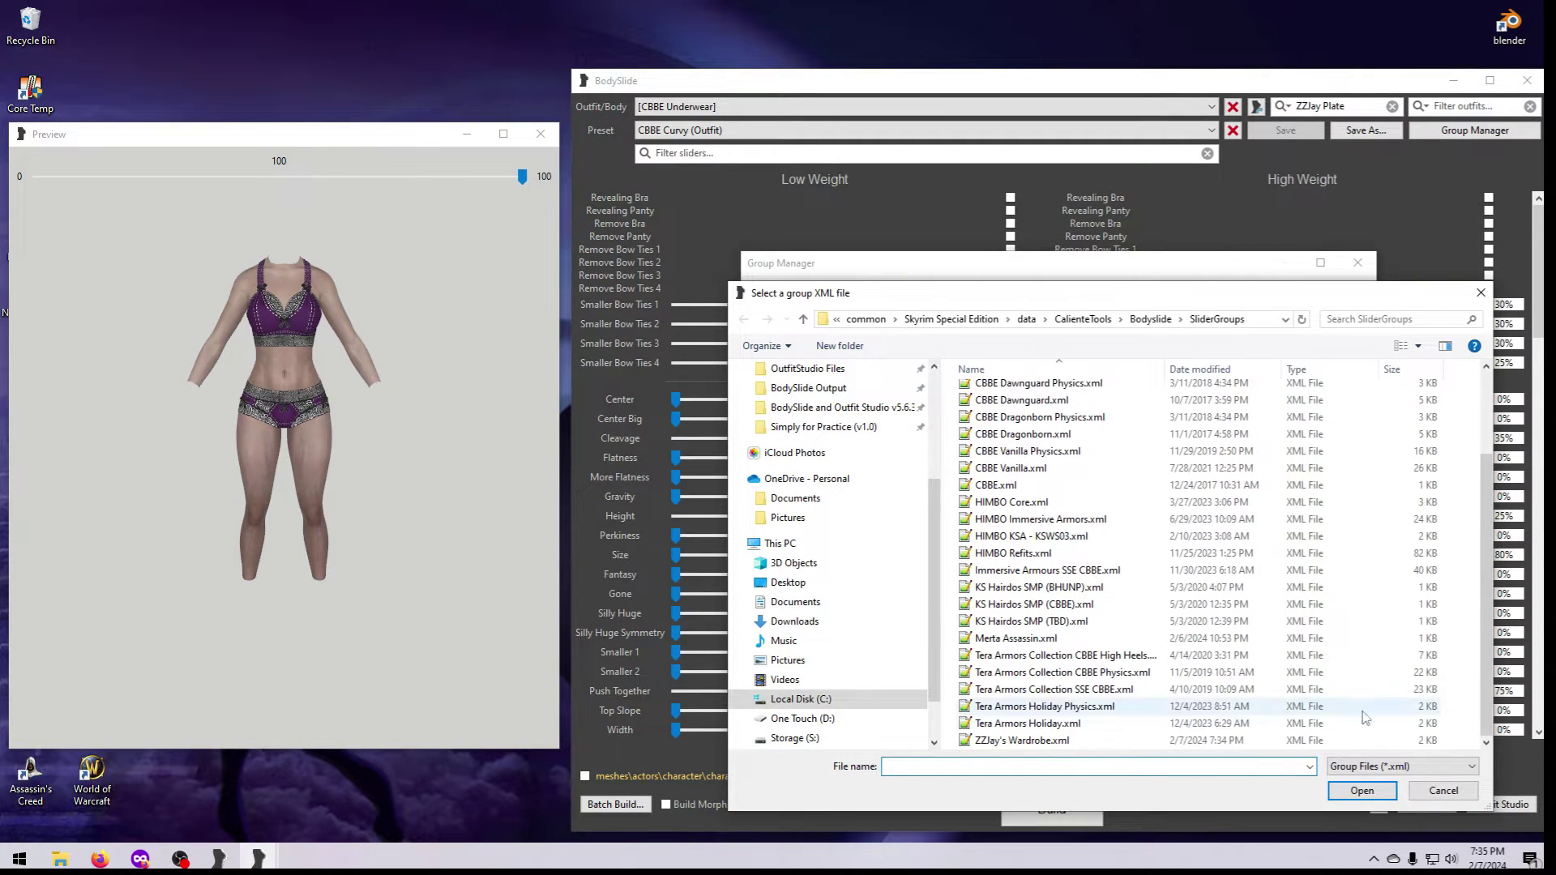
click(1053, 740)
click(1343, 786)
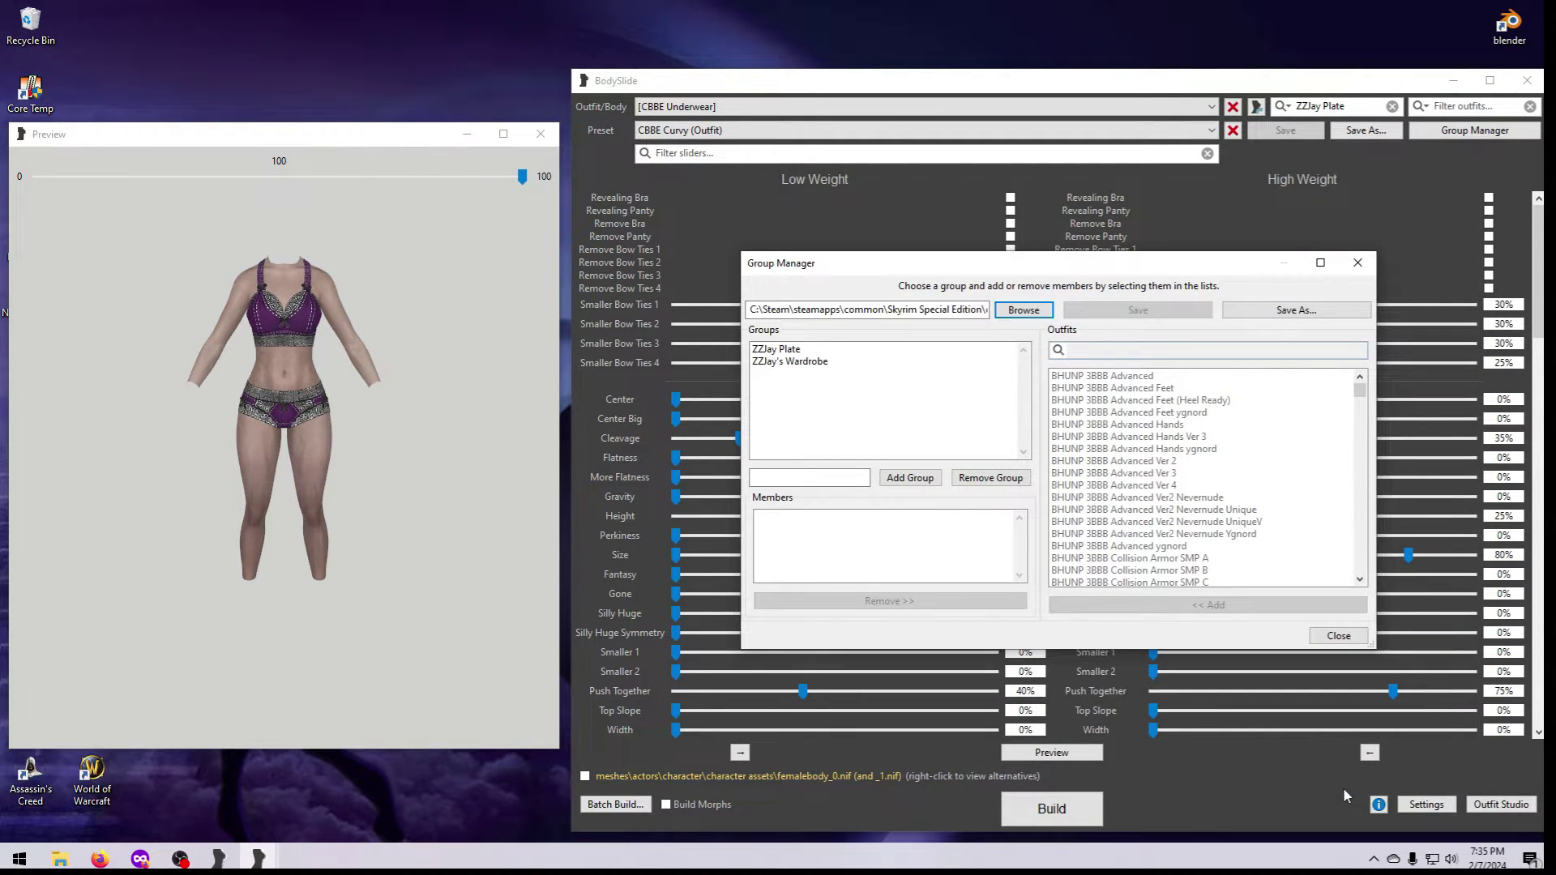
click(786, 349)
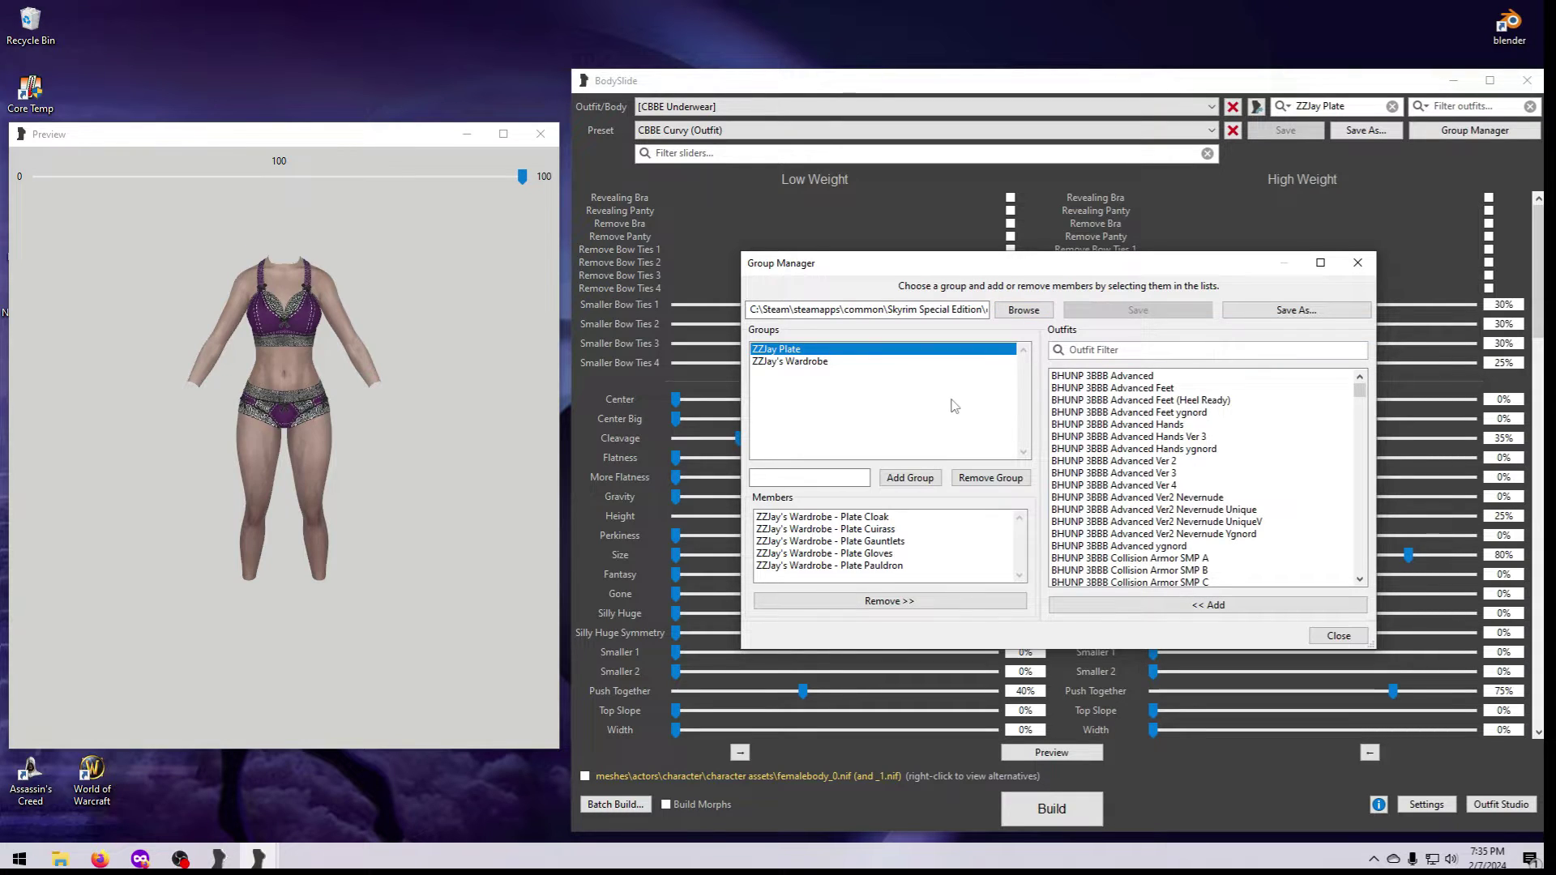
click(993, 482)
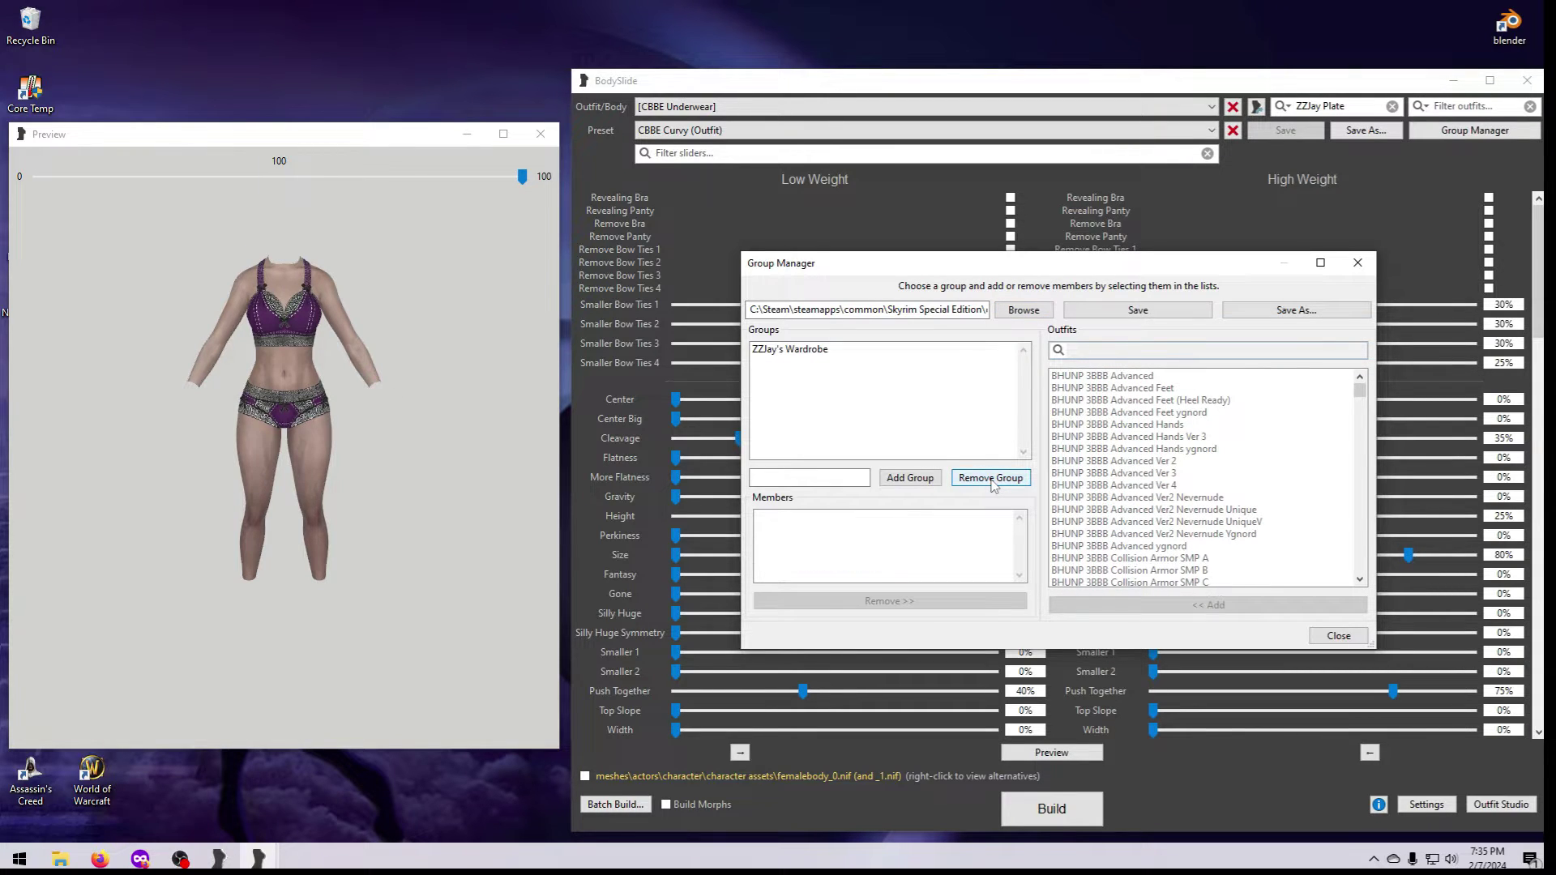
click(1133, 313)
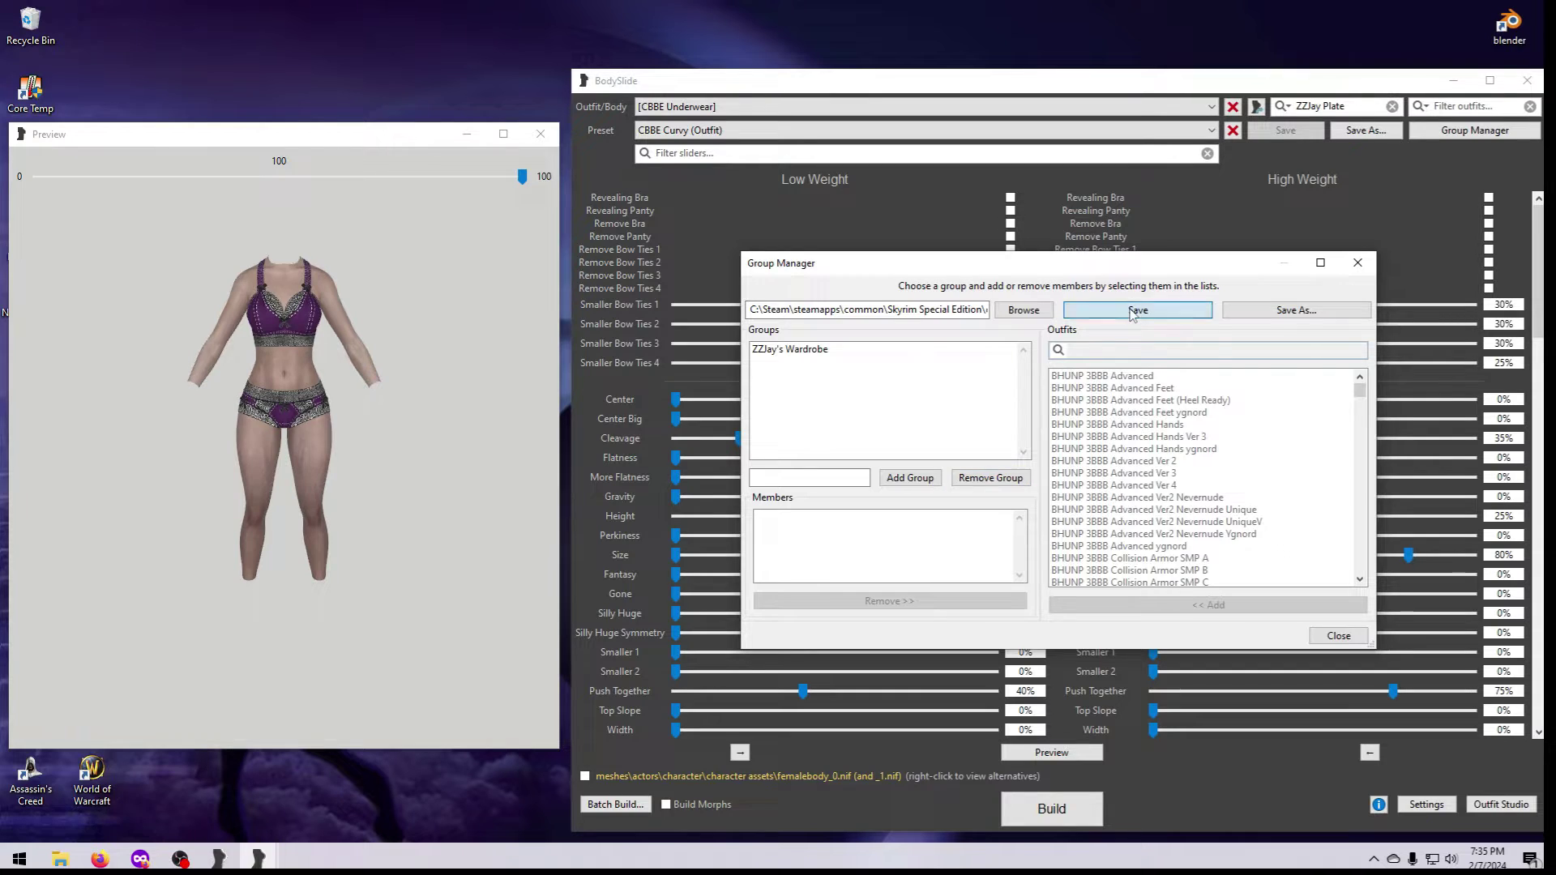
click(1338, 635)
click(1392, 112)
click(1392, 107)
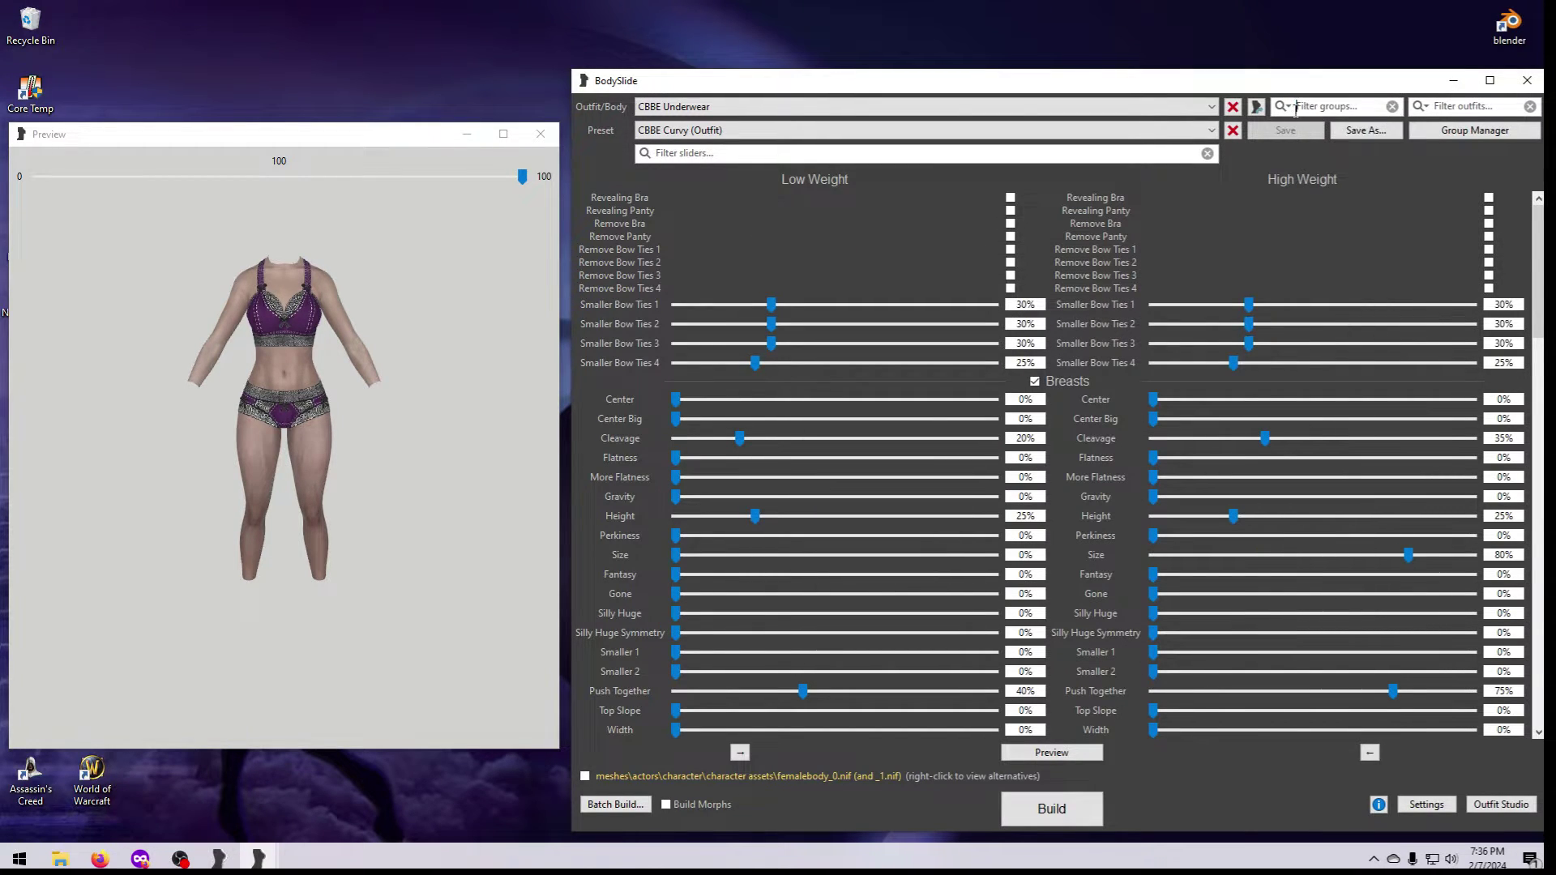
click(1287, 108)
click(1289, 110)
click(1289, 110)
click(1308, 131)
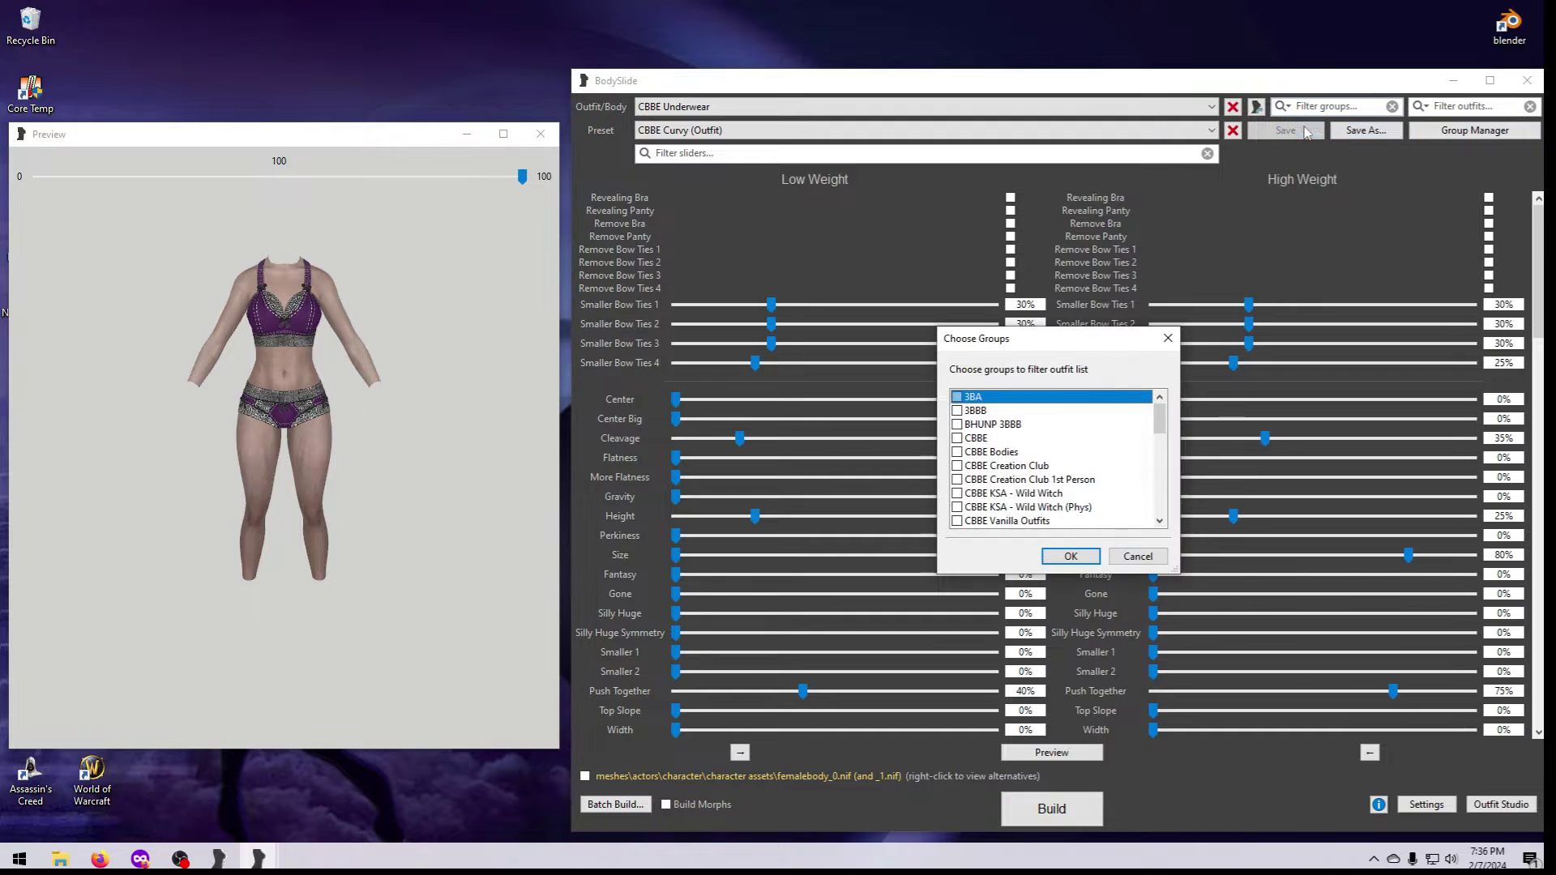
scroll(1023, 486, down, 5)
click(1023, 494)
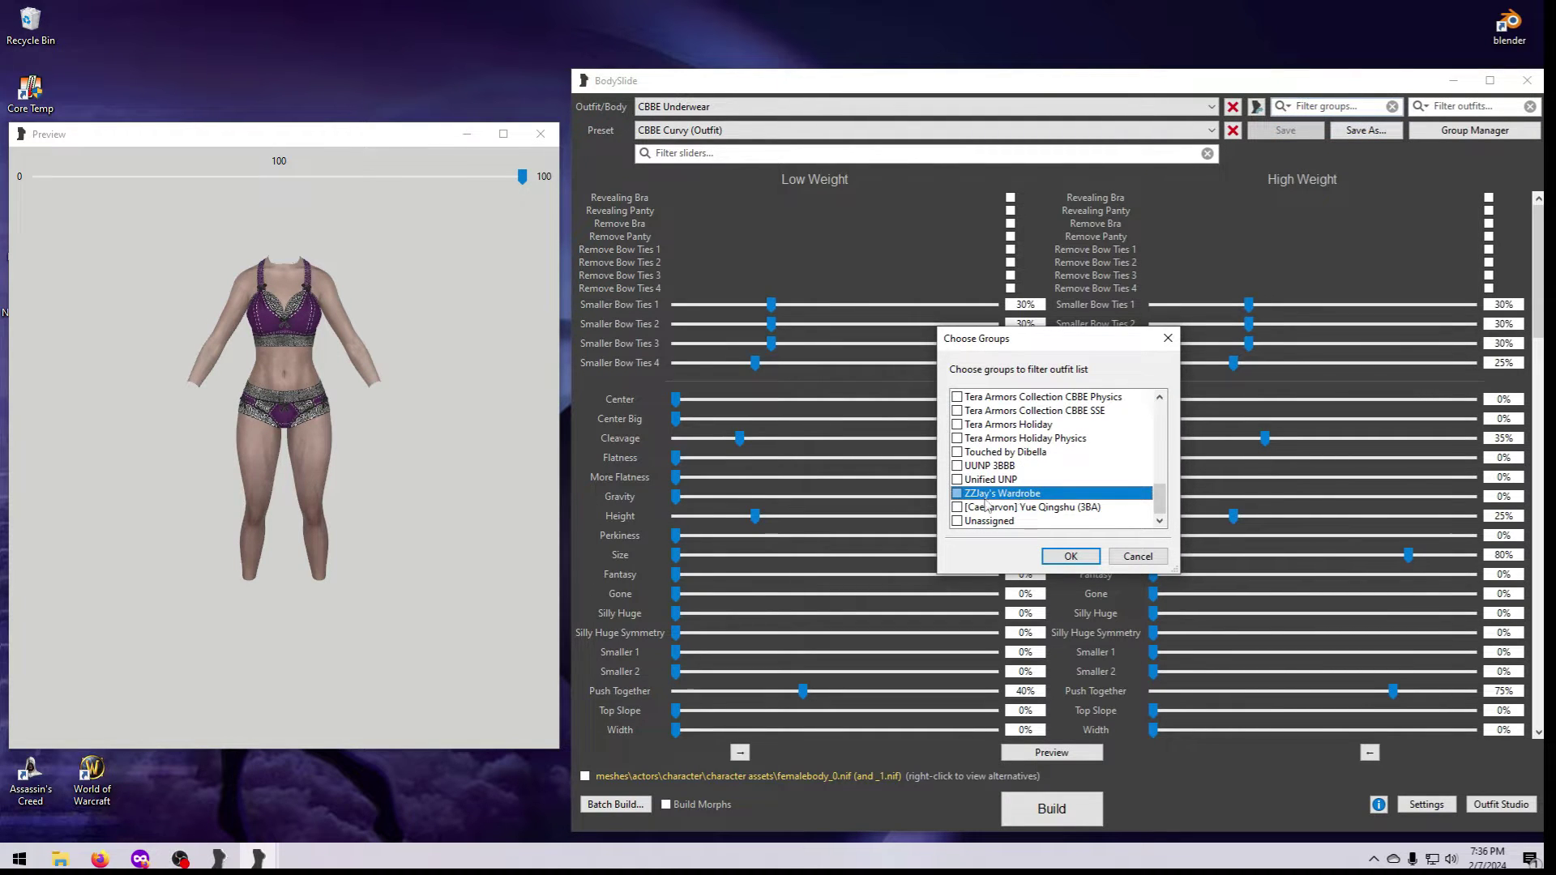
key(Return)
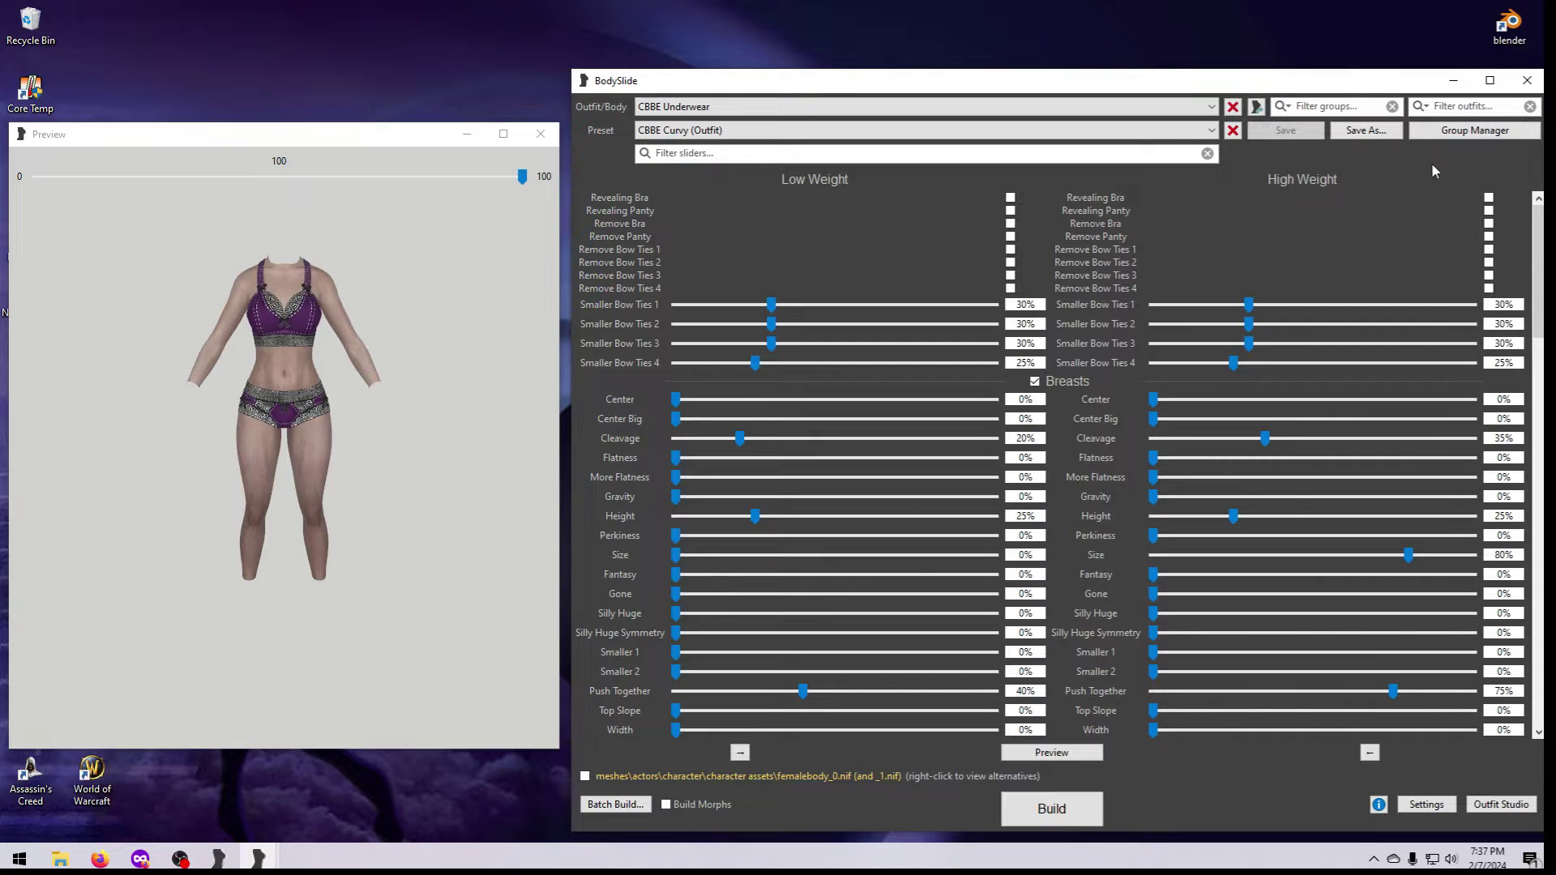
In the Group Manager, add a new group named CBBE and select it
click(1463, 136)
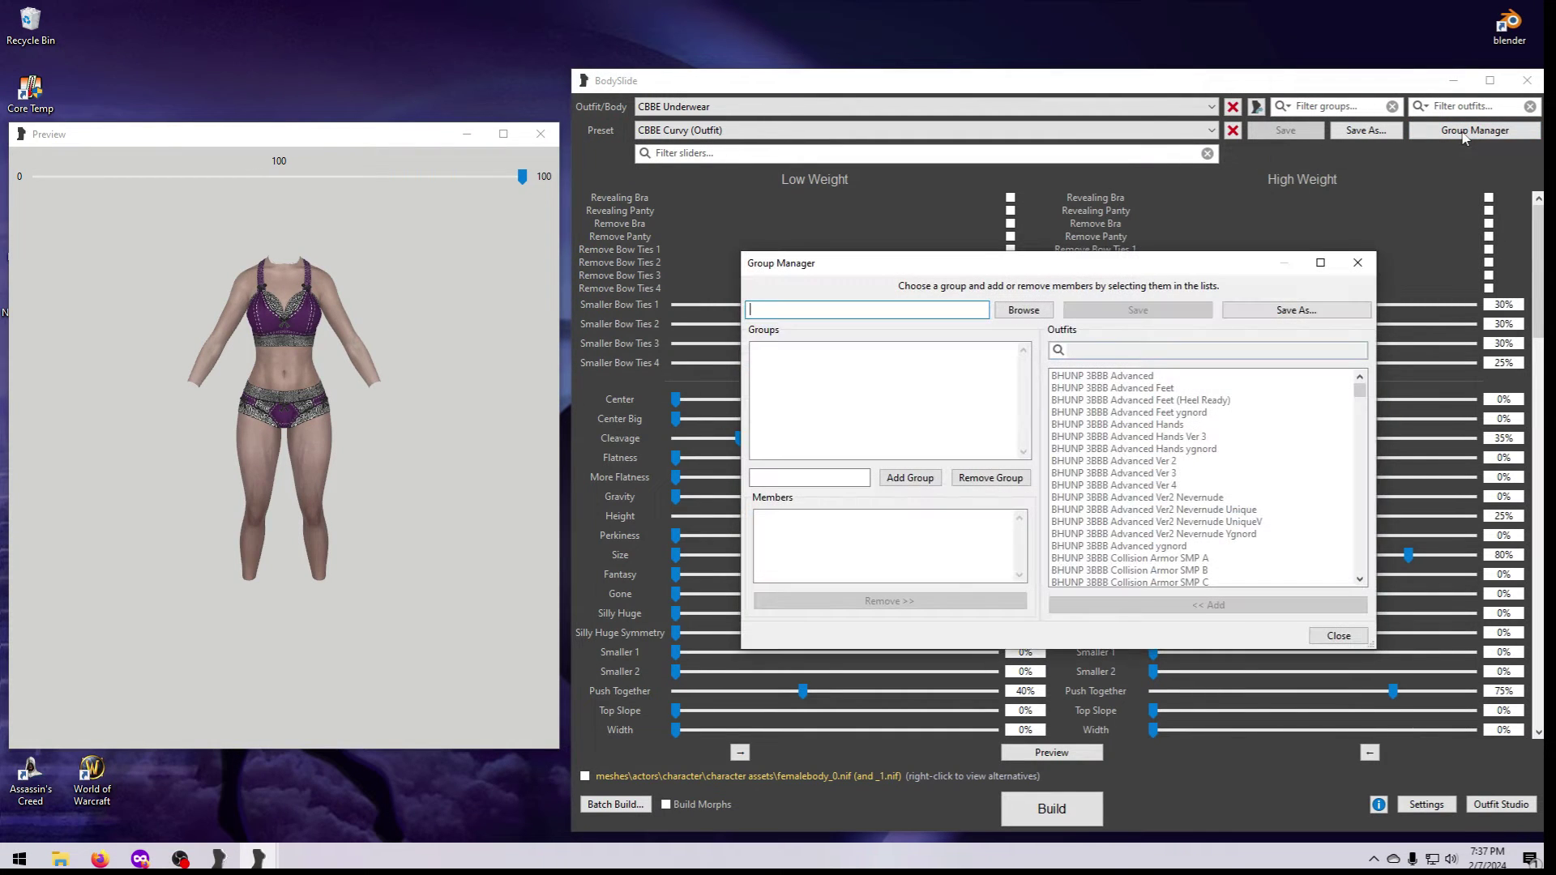
click(789, 480)
text(CBBE)
click(902, 481)
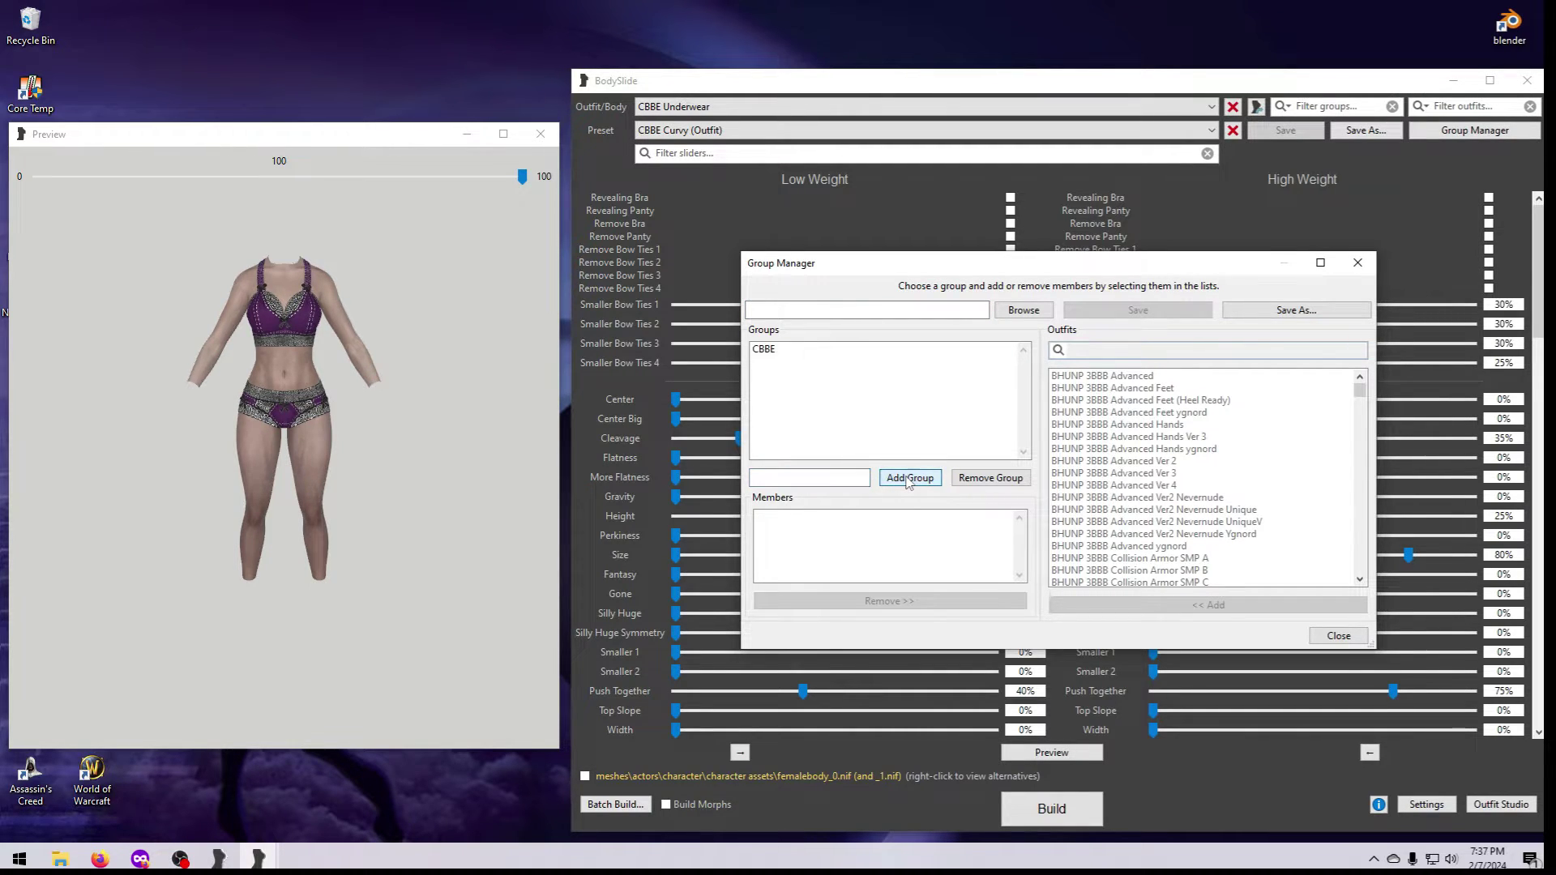
click(766, 352)
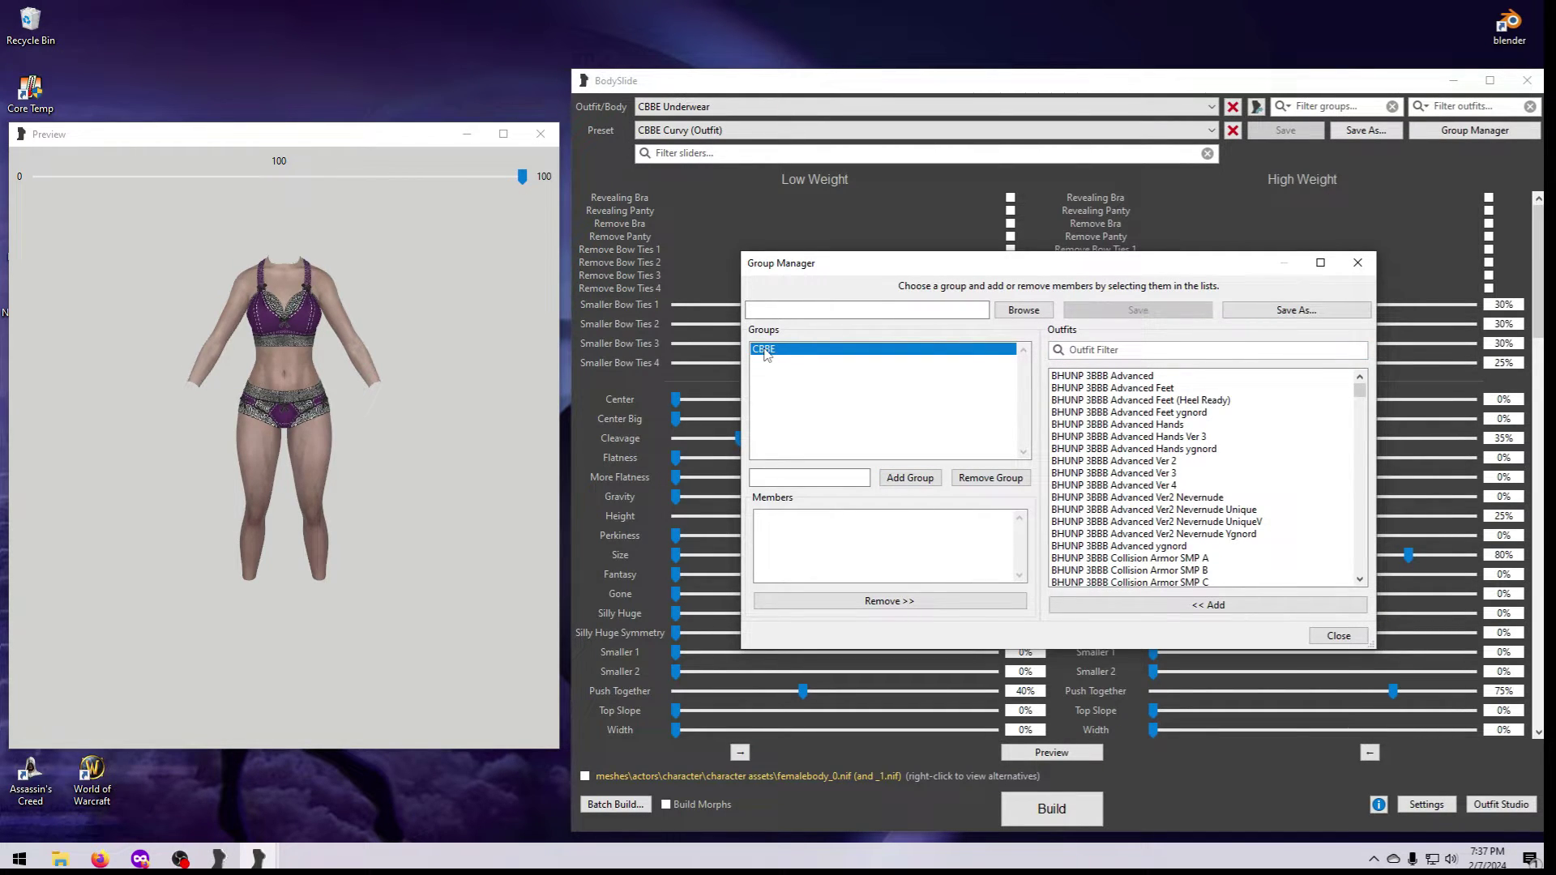
Filter outfits by 'IAR' and add all listed IAR outfits as CBBE members
click(1091, 352)
text(IAR)
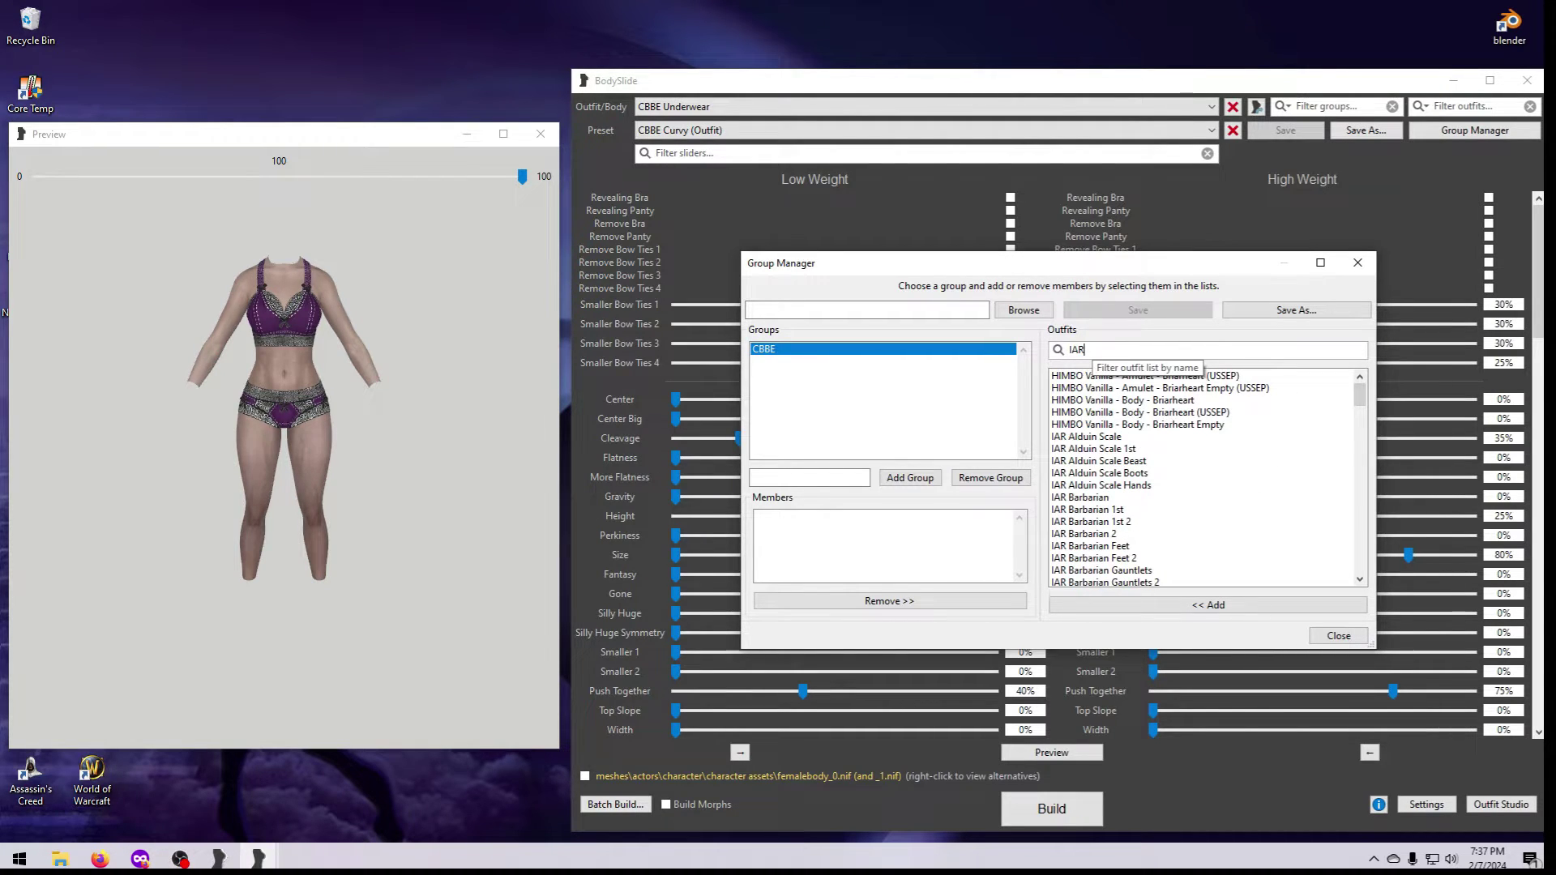
drag(1360, 397, 1388, 595)
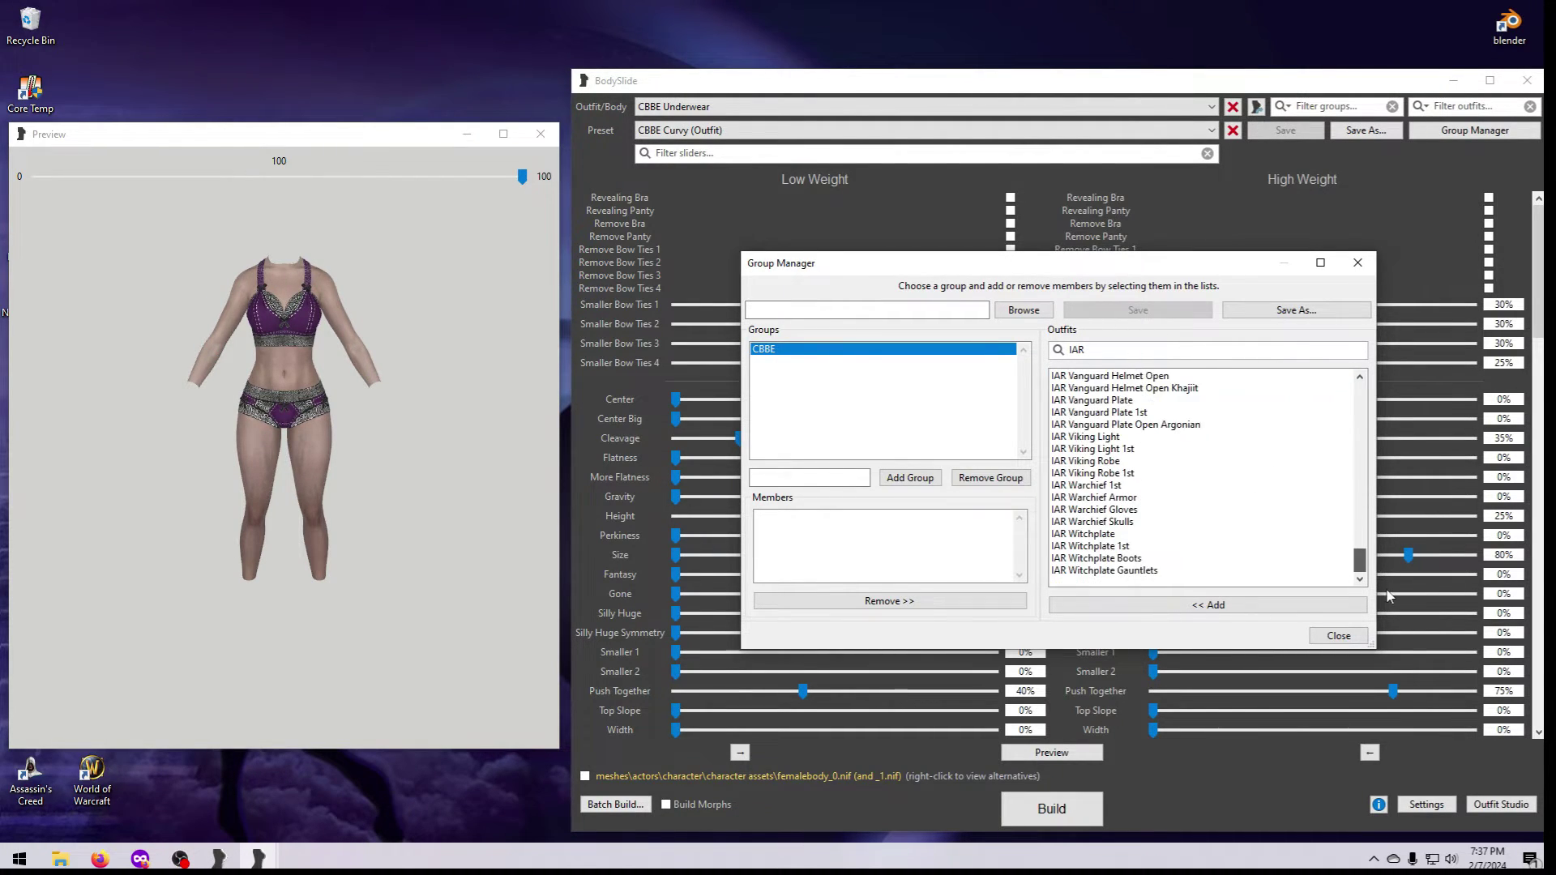
shift+click(1135, 569)
click(1135, 604)
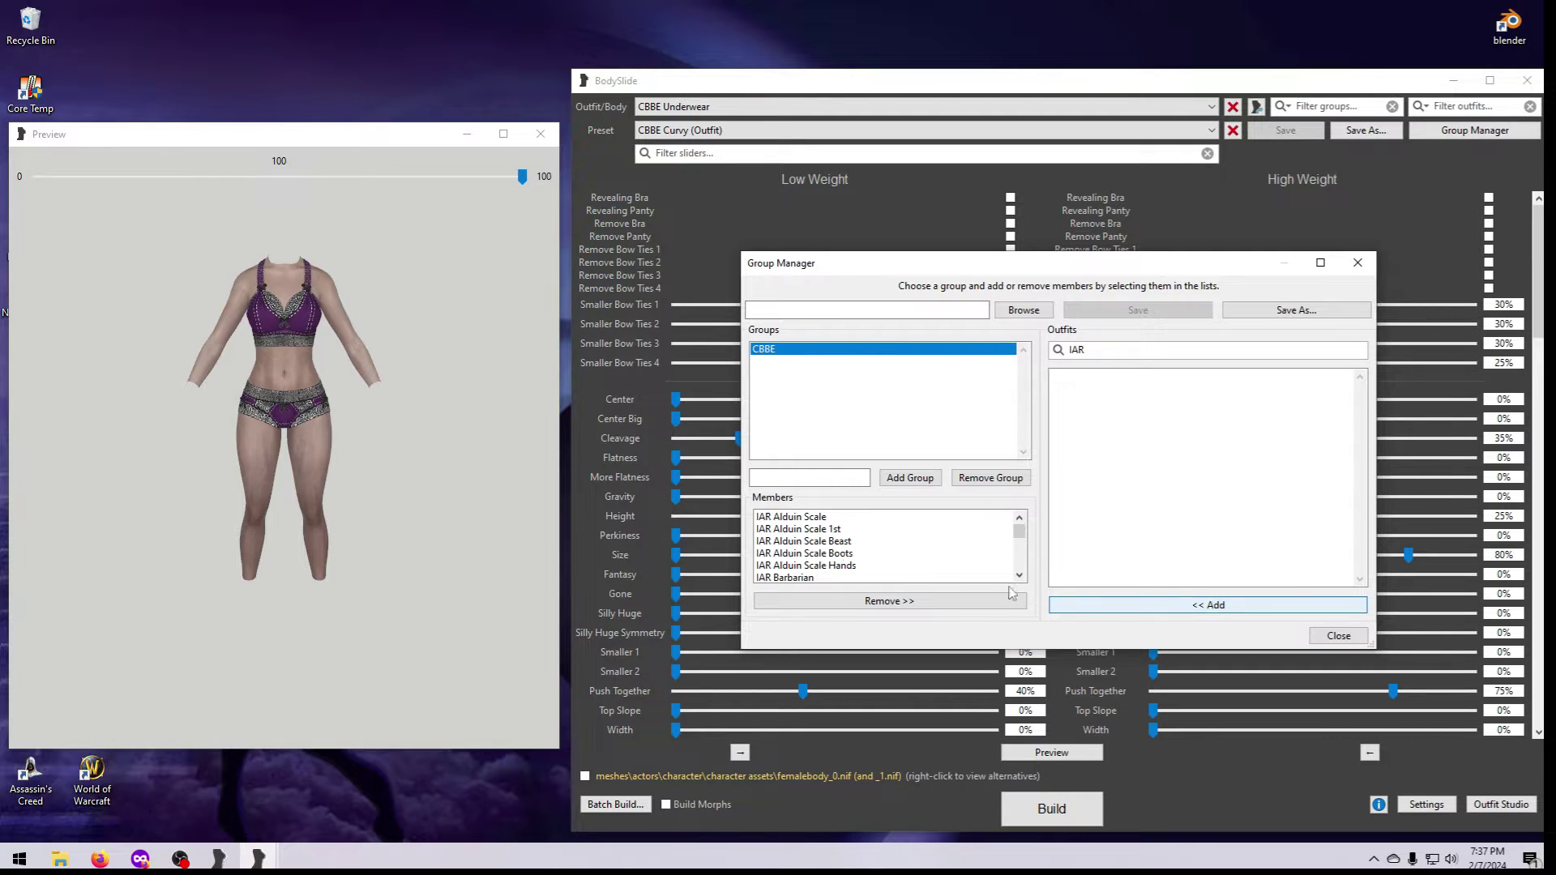
click(774, 479)
Create an 'Immersive Armor Retex CBBE' group and add all the IAR outfits to it
text(Immersive )
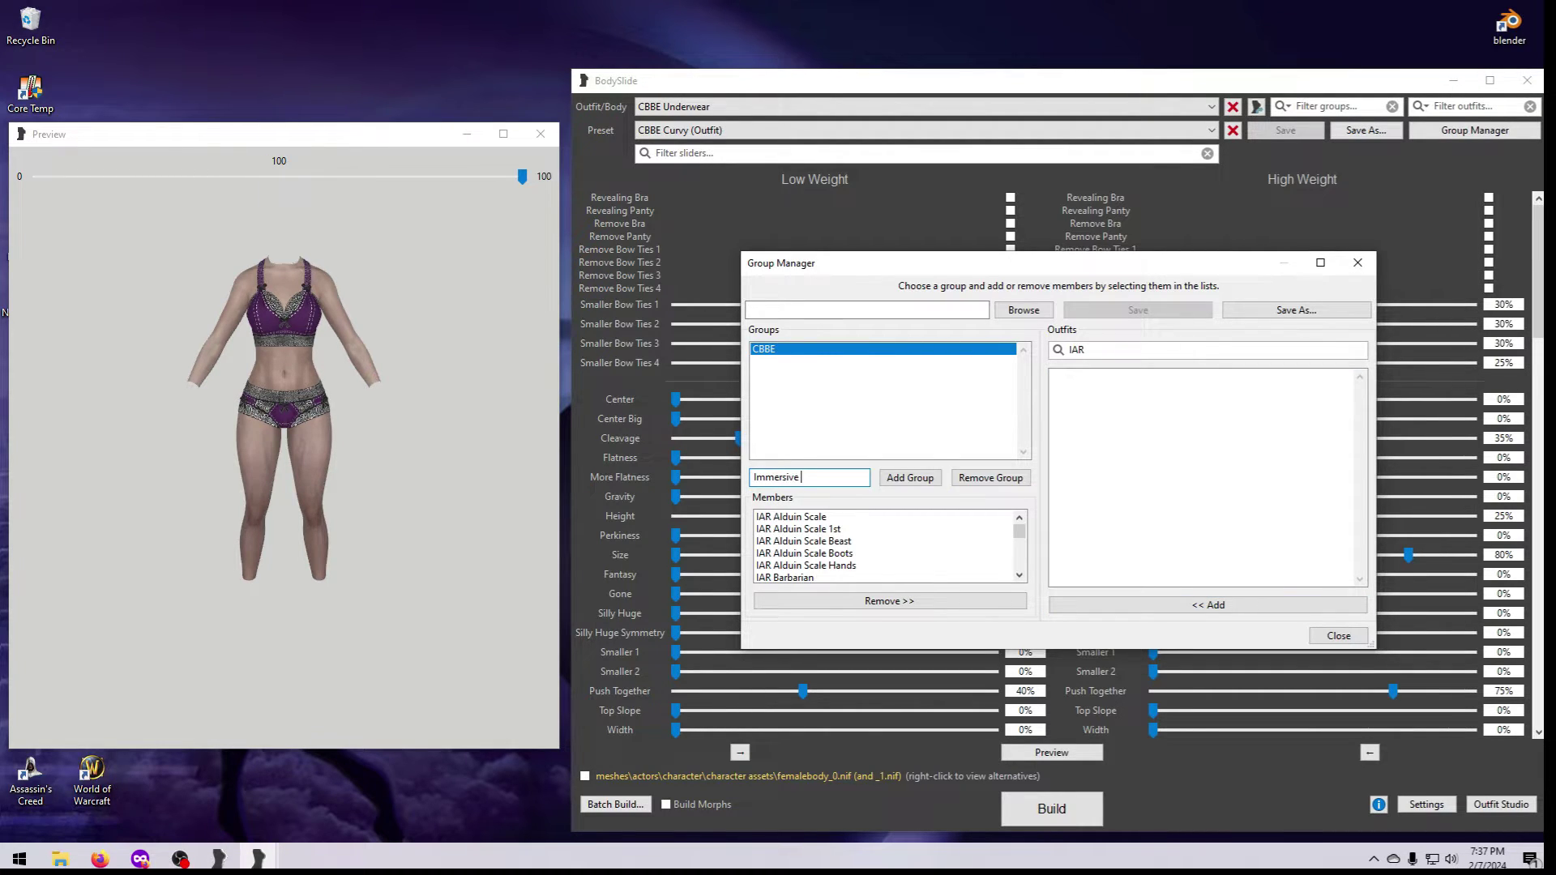
text(Armor Retex CBBE)
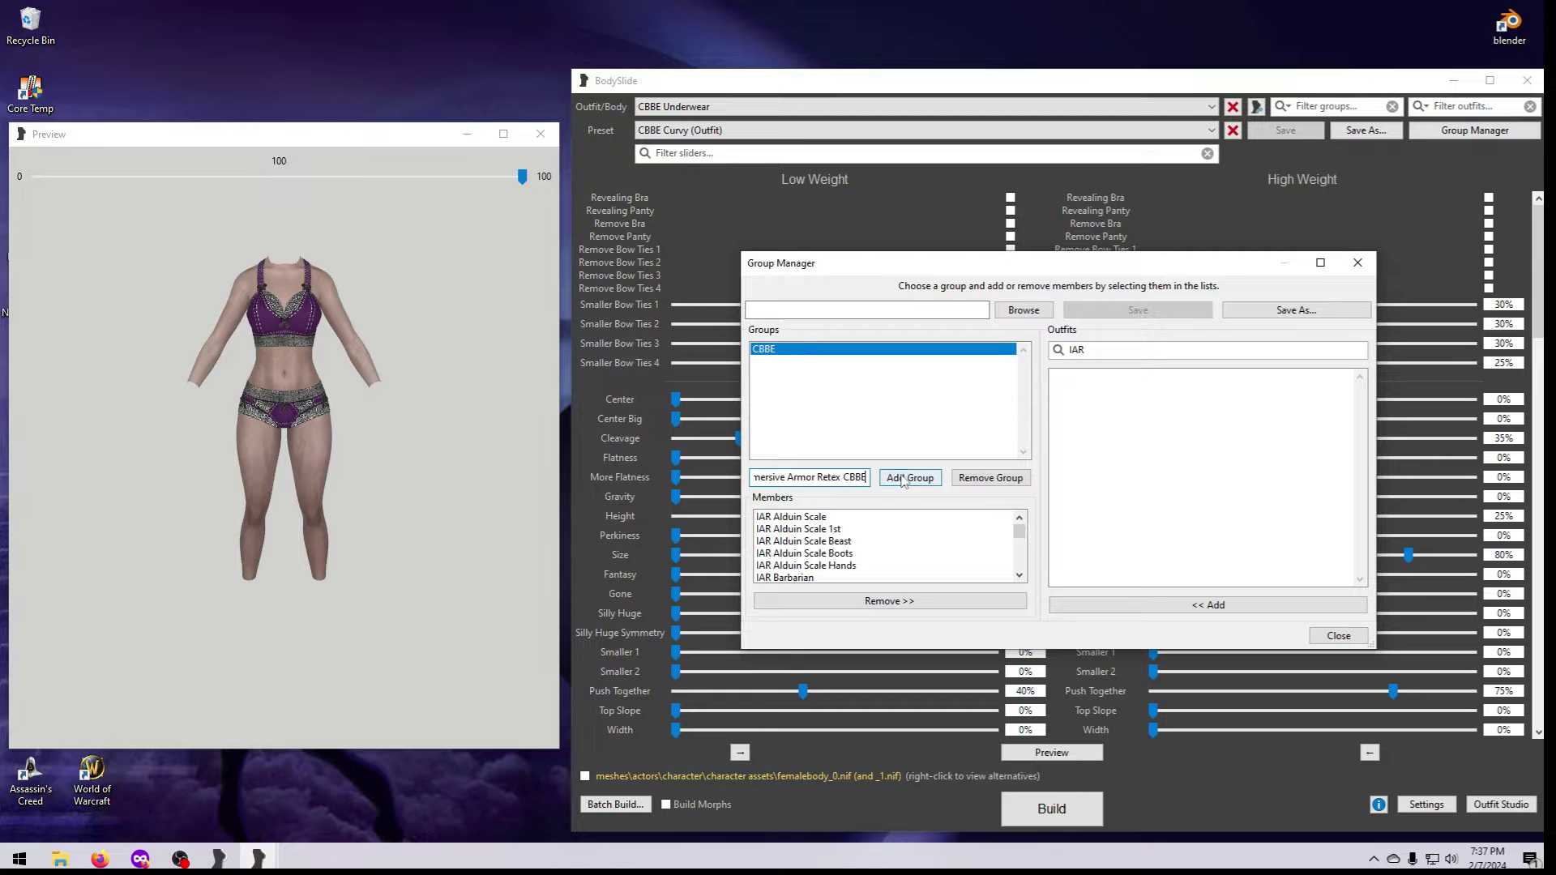
click(904, 478)
click(857, 361)
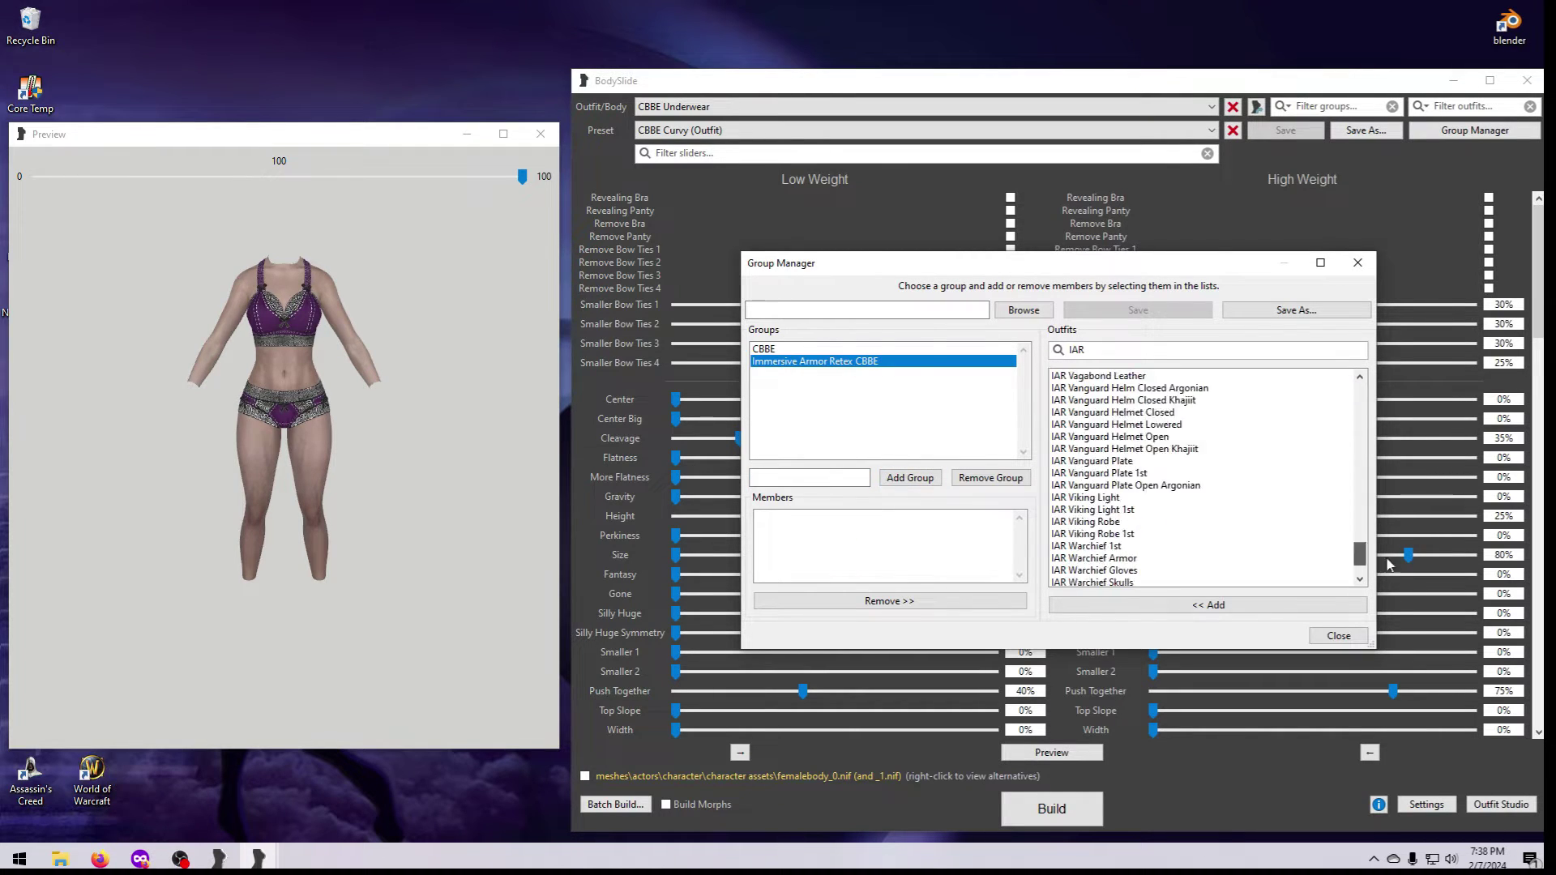
click(1117, 574)
key(ctrl+a)
click(1149, 605)
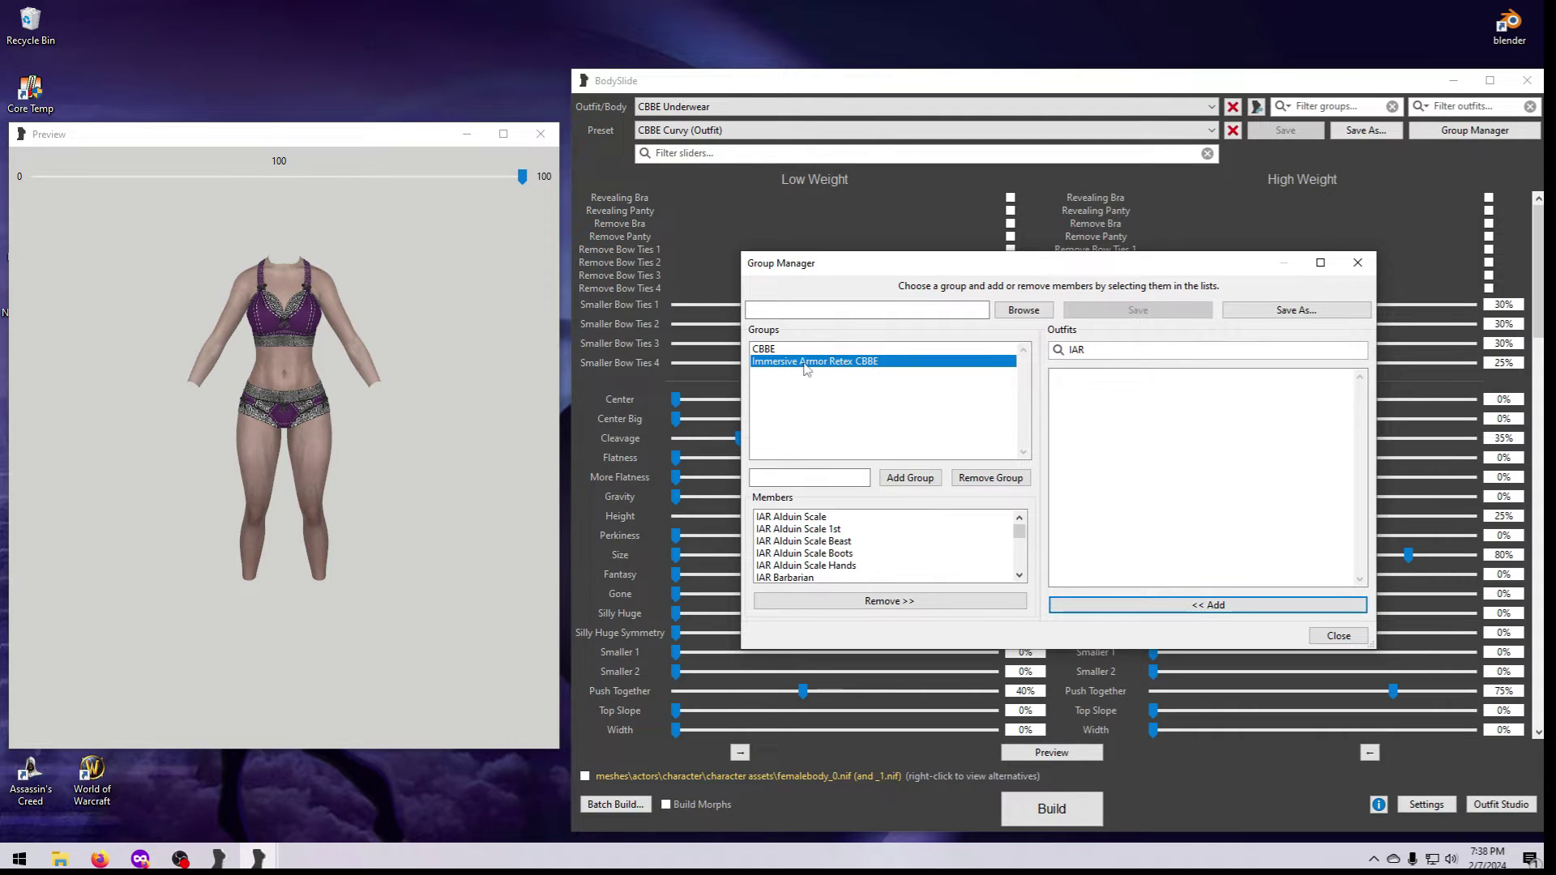
Rename the group to 'CBBE IAR'
double_click(910, 403)
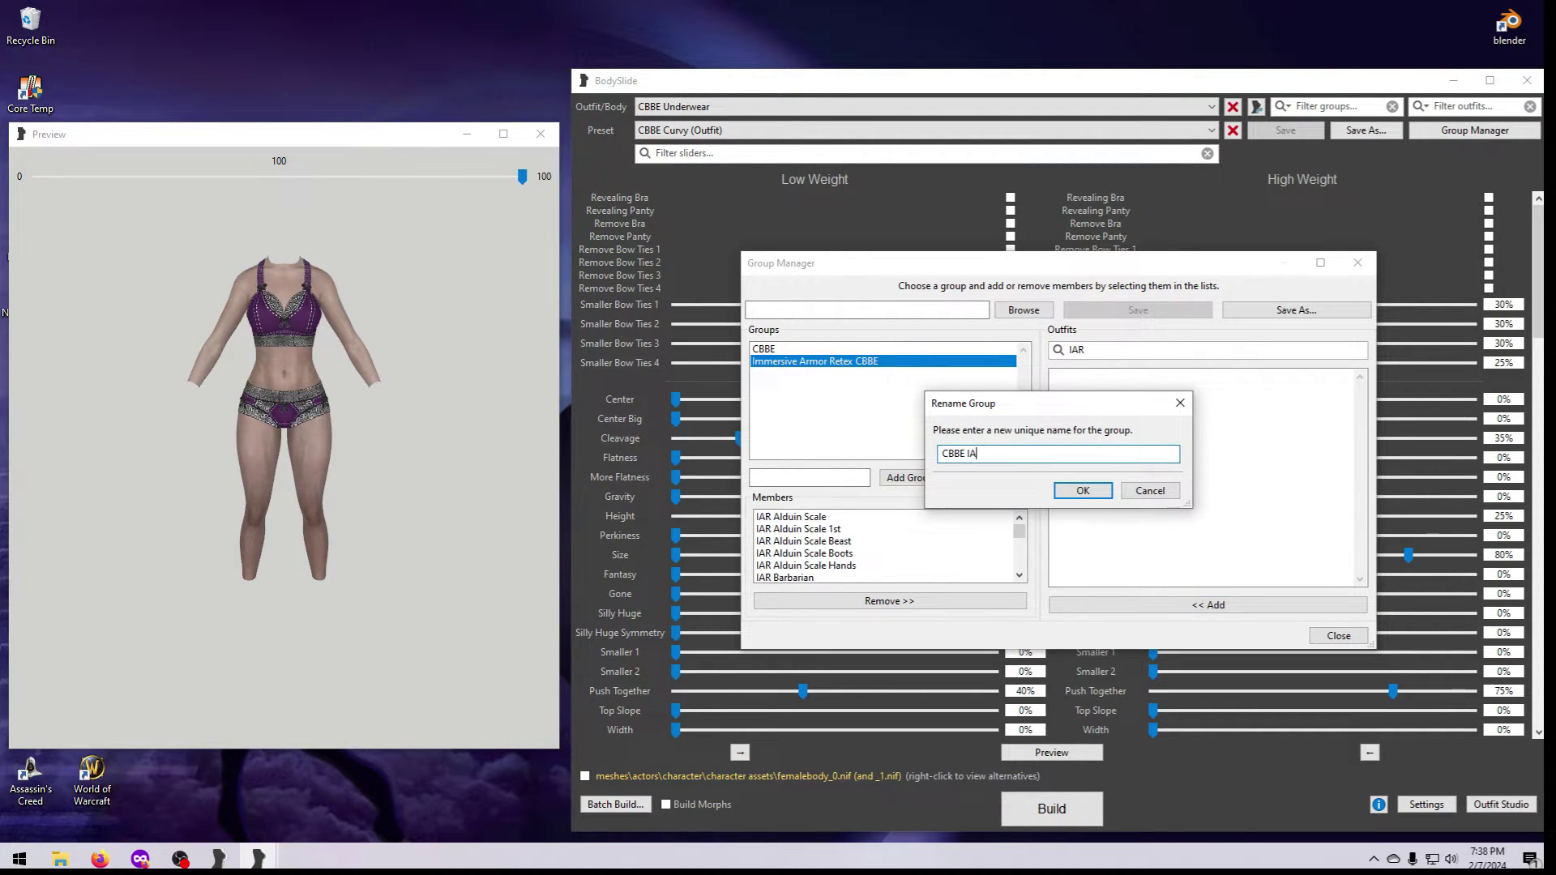
text(CBBE IAR)
click(1083, 491)
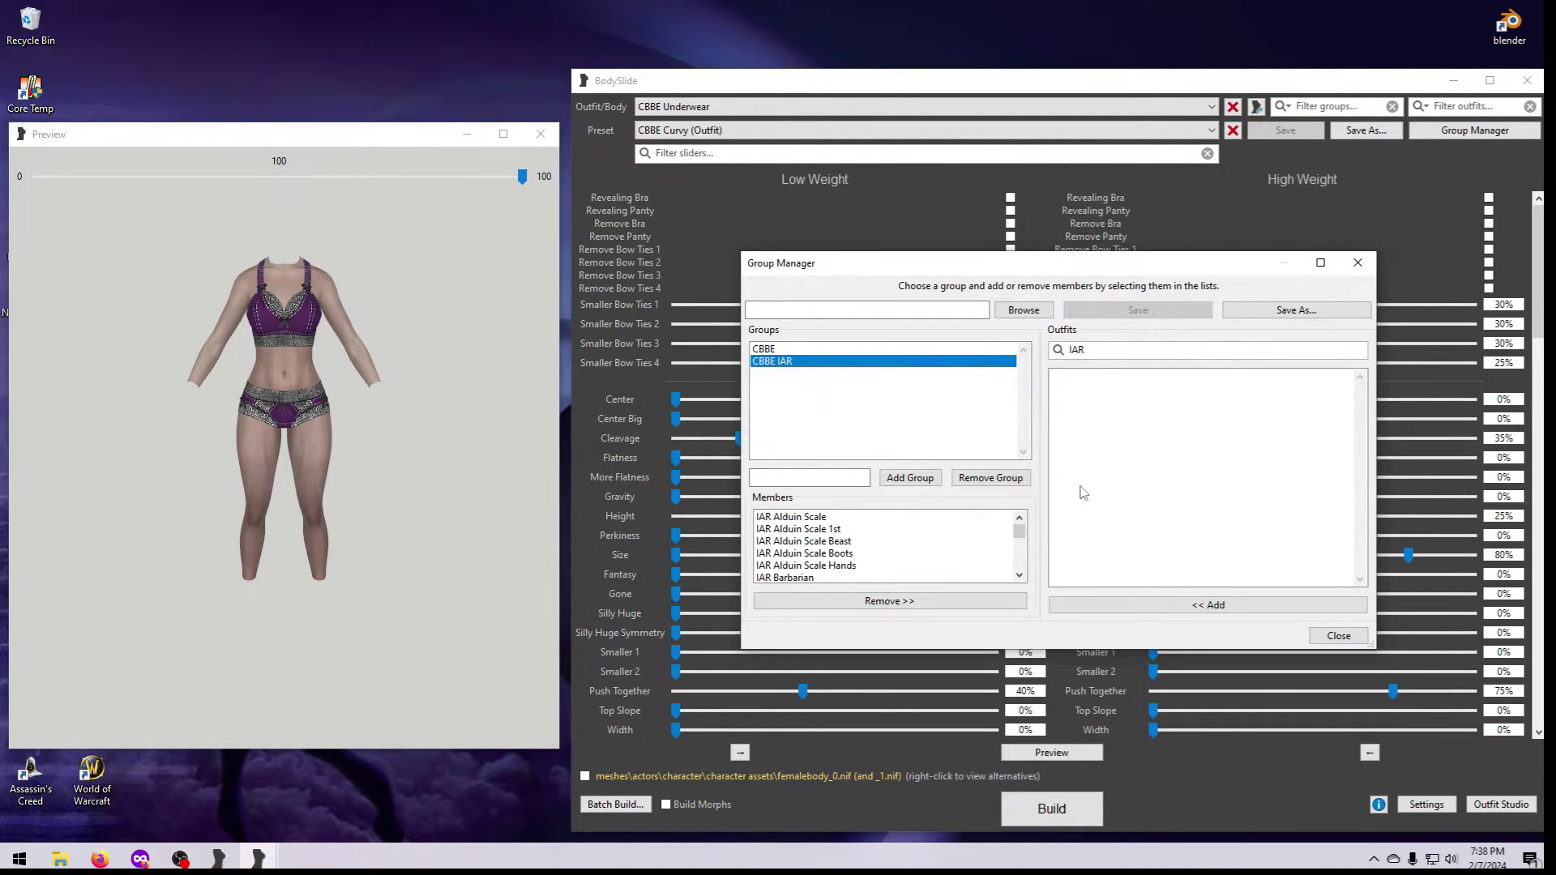
Save the groups as CBBE IAR.xml and close the Group Manager
click(1277, 311)
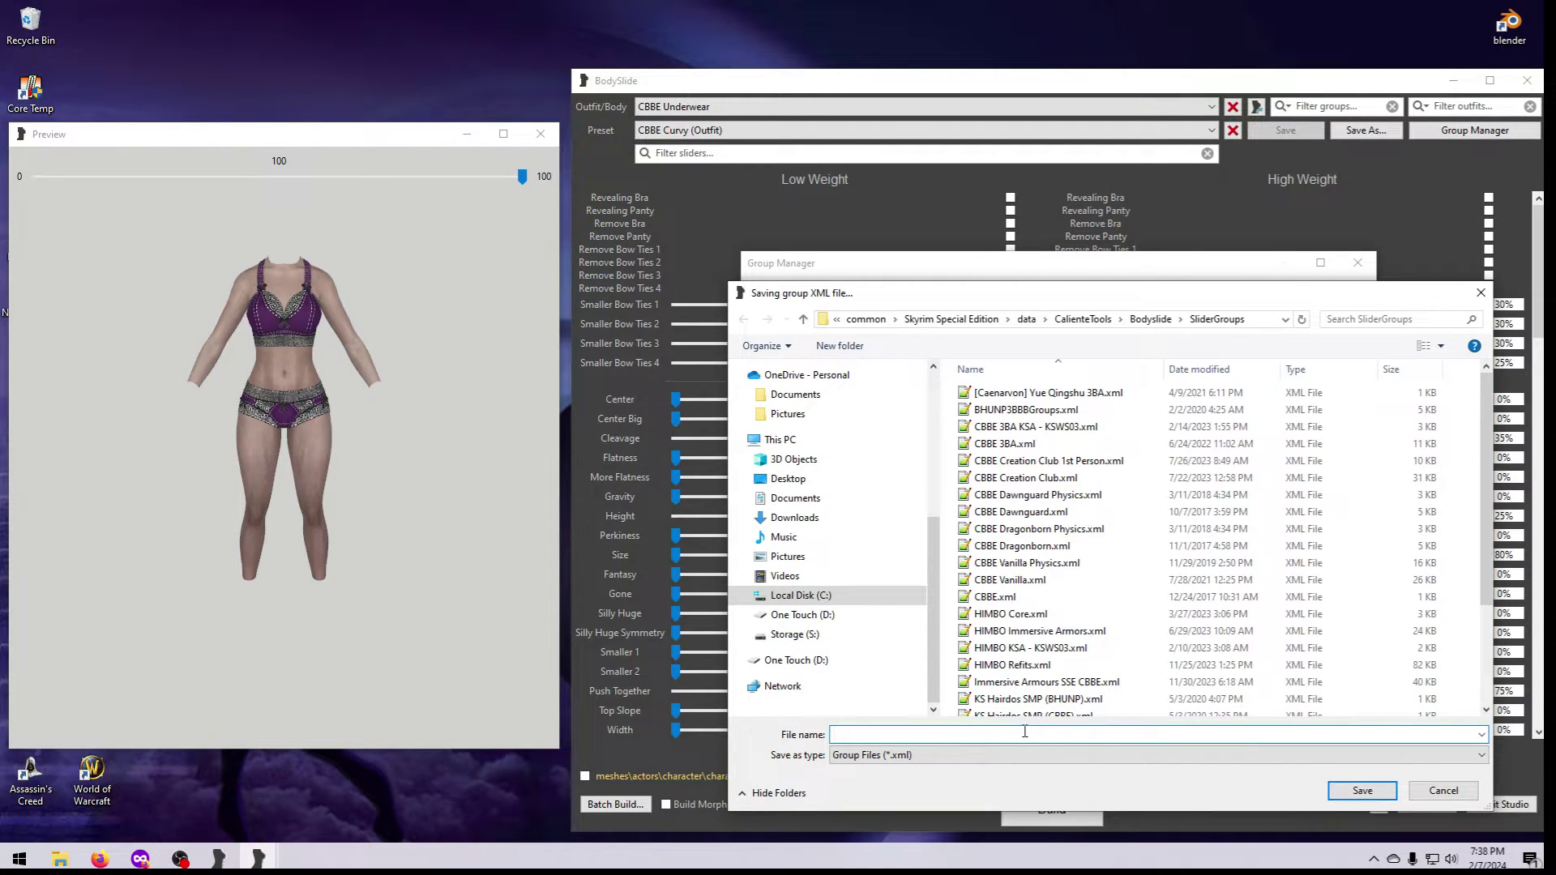
text(CBBE IAR)
click(1345, 792)
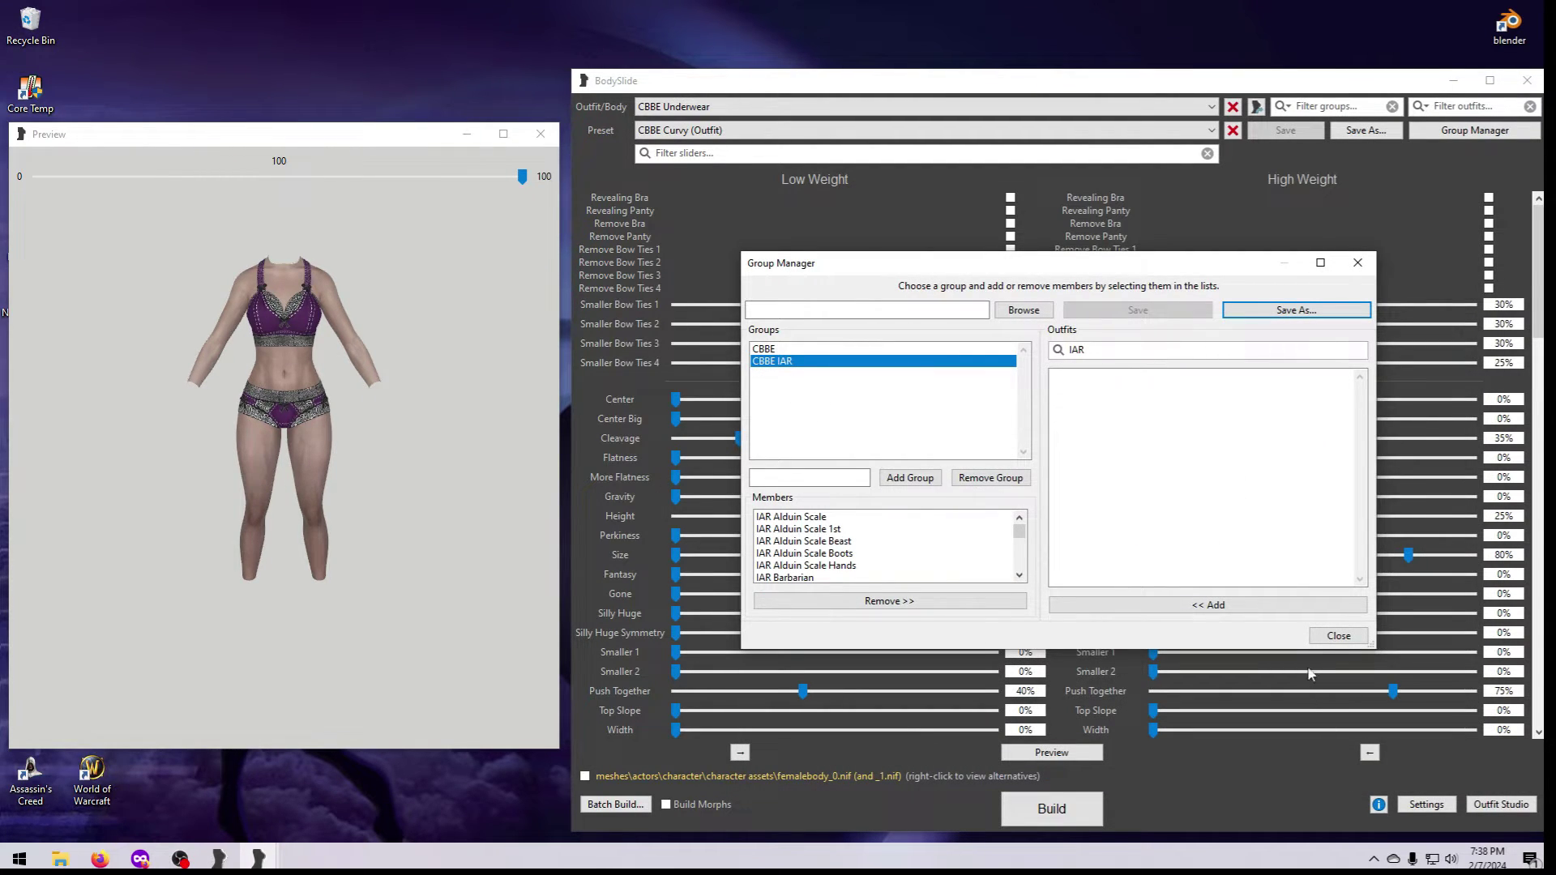
click(1329, 636)
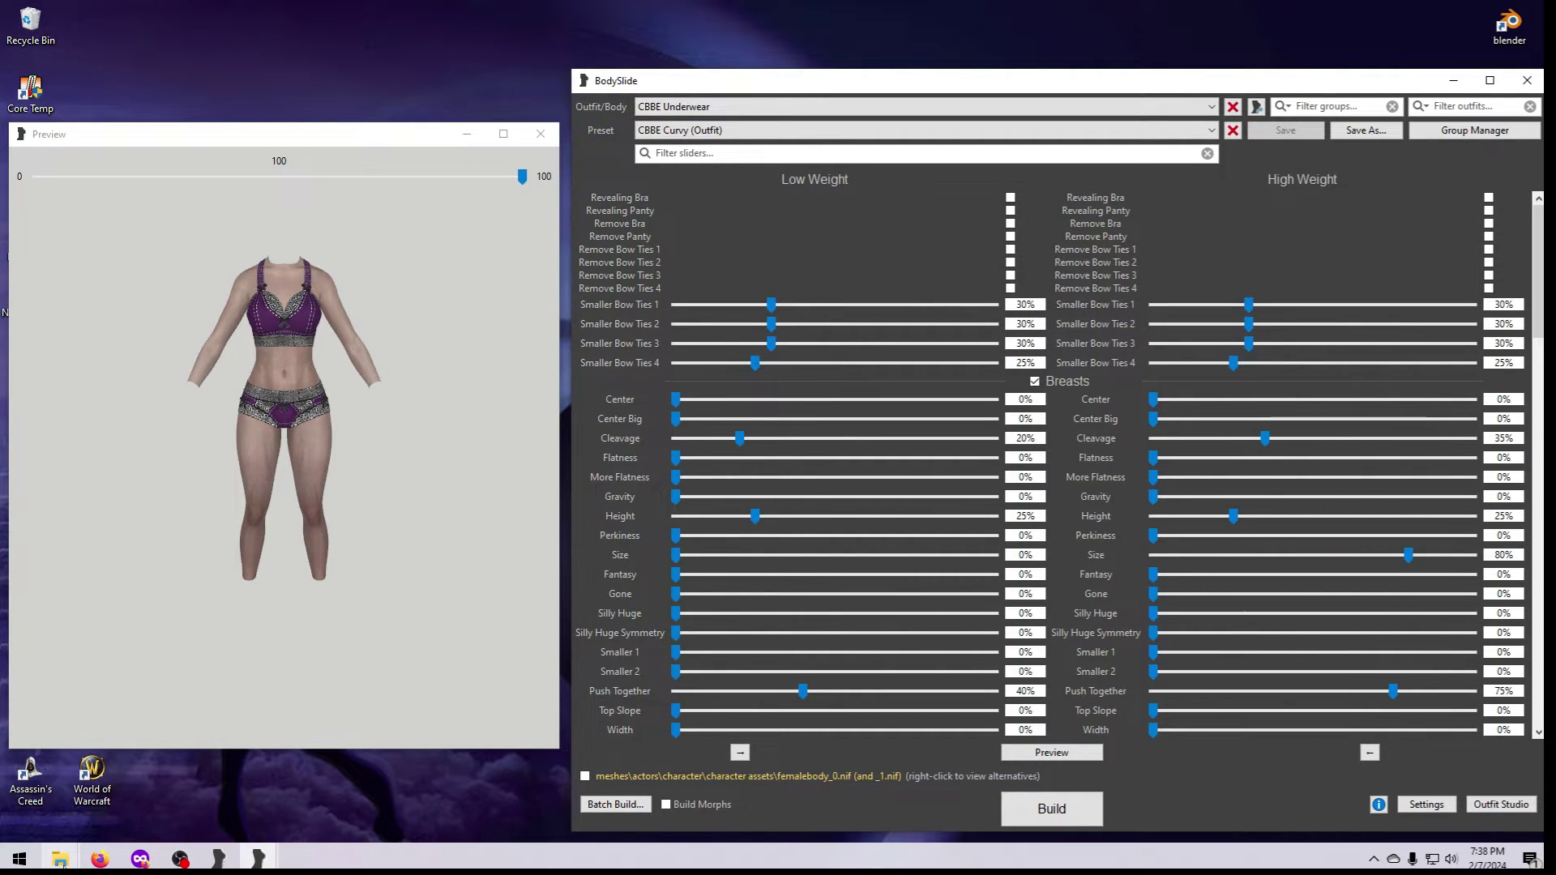
In File Explorer, navigate to overwrite\CalienteTools\Bodyslide\SliderGroups
mouse_move(60, 858)
click(294, 810)
drag(1078, 121, 716, 122)
click(540, 241)
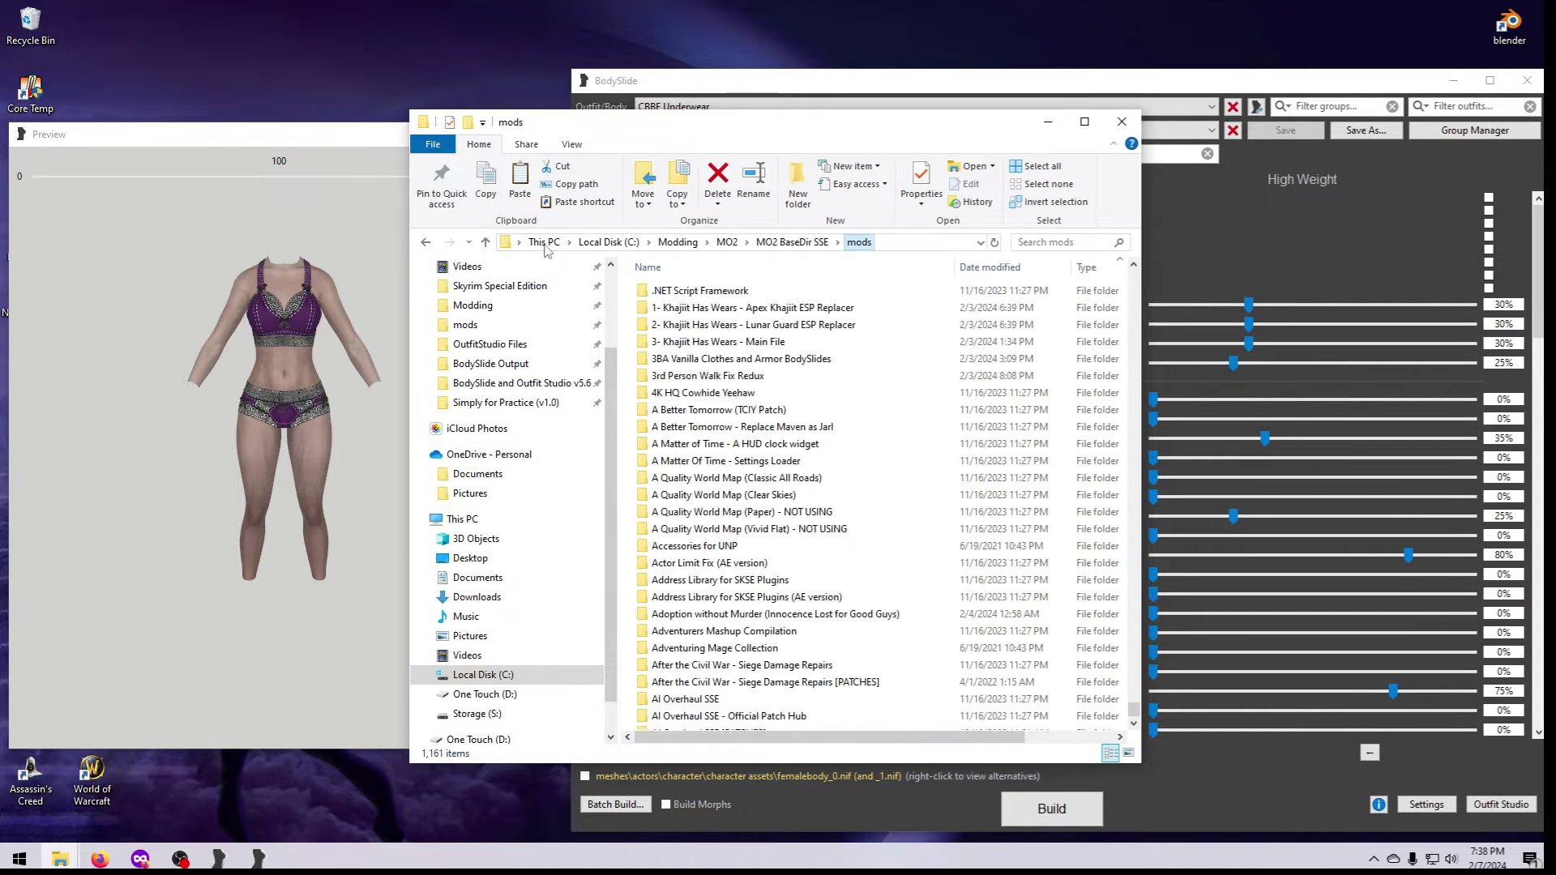
click(783, 242)
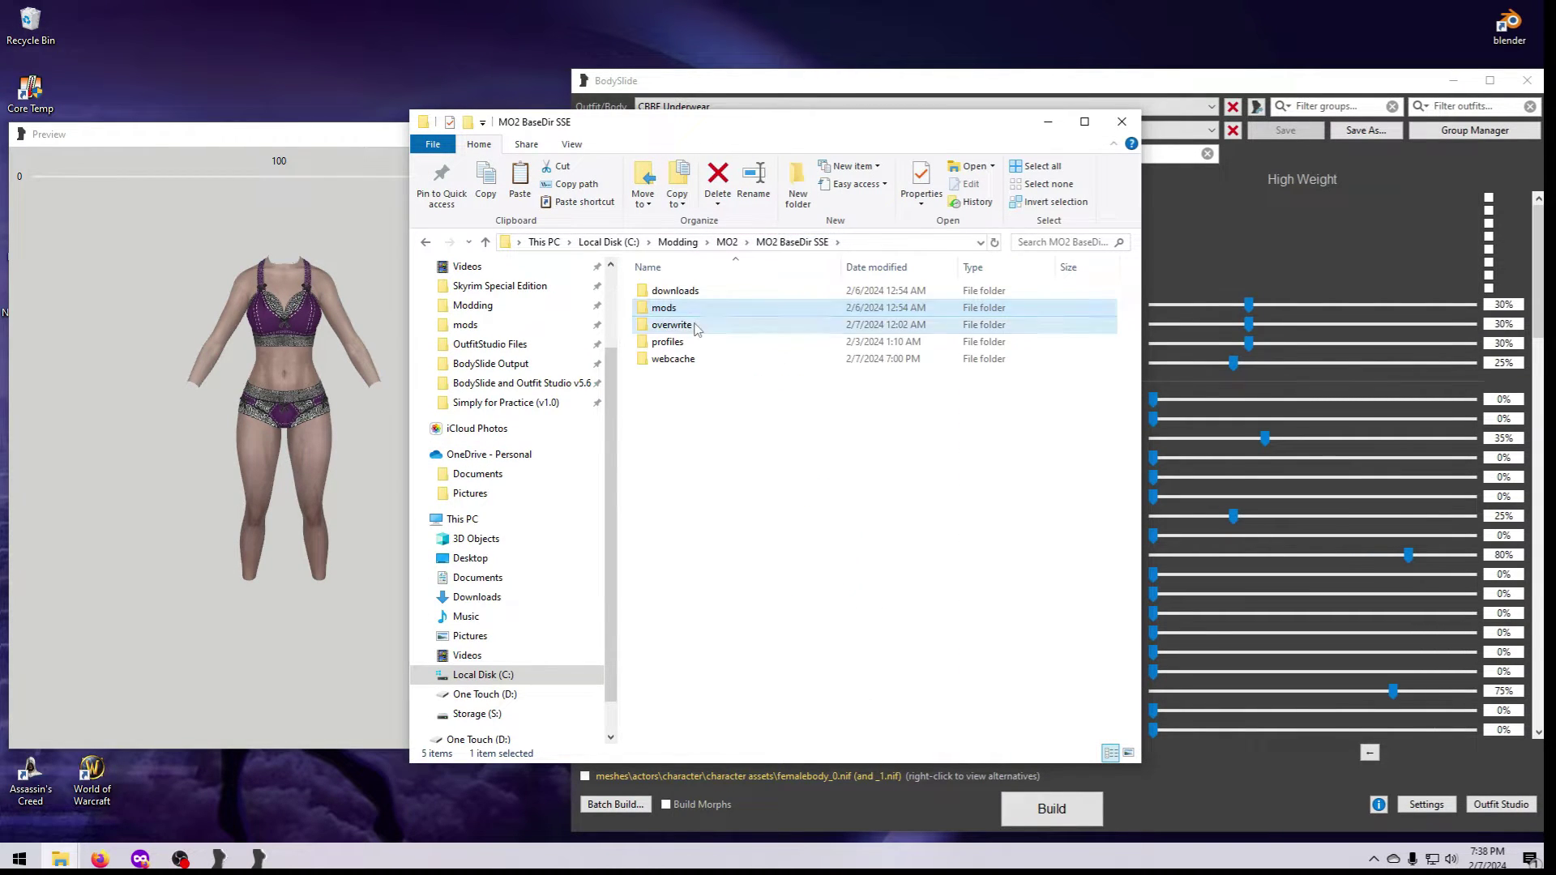
double_click(691, 325)
double_click(679, 292)
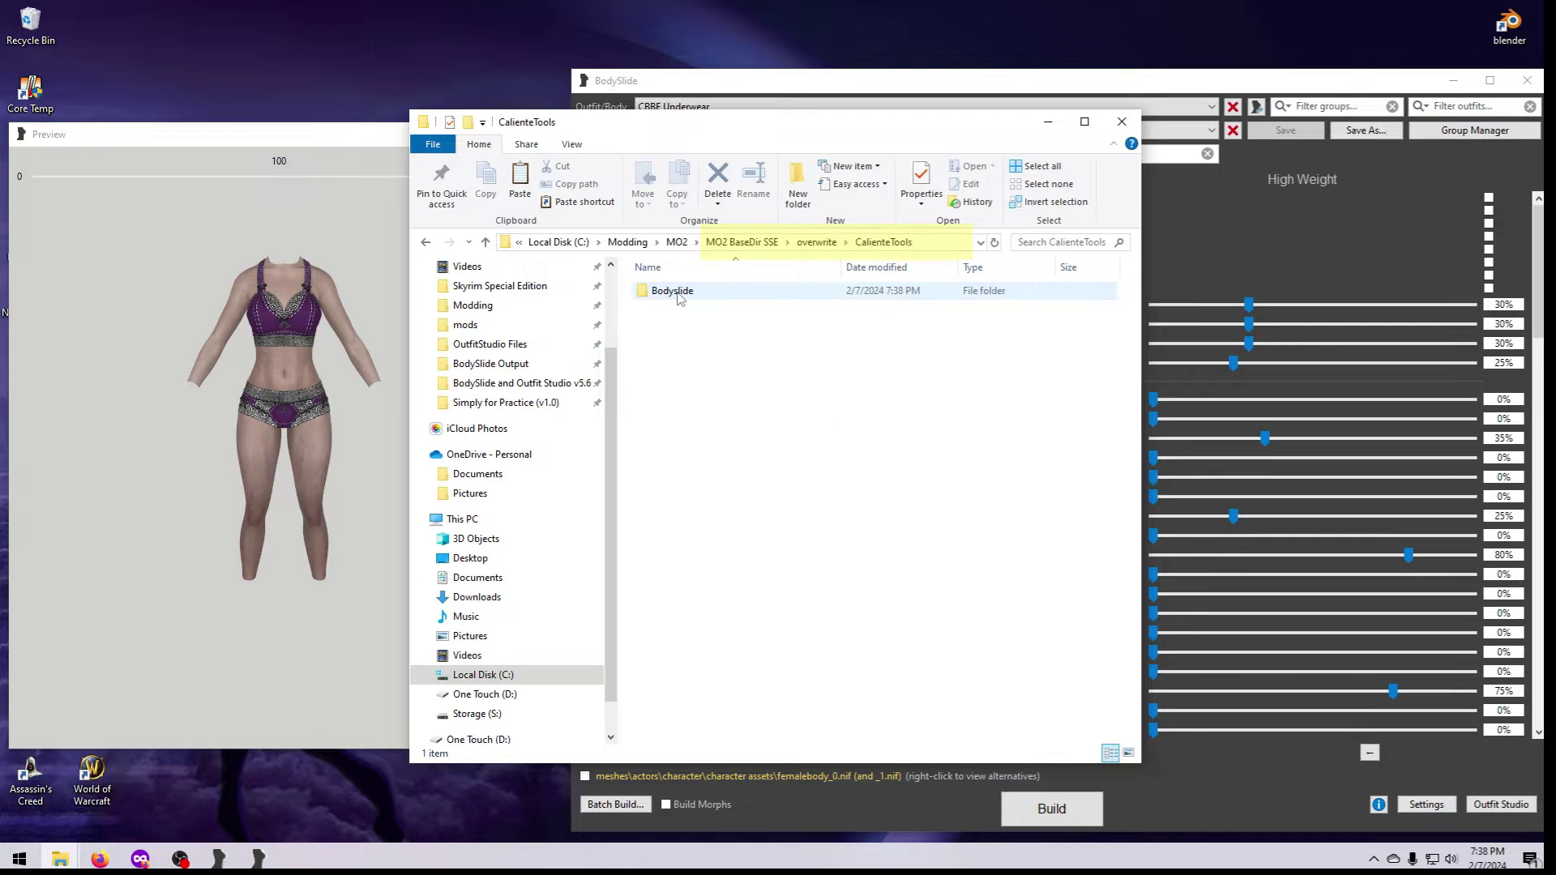
double_click(679, 292)
double_click(678, 292)
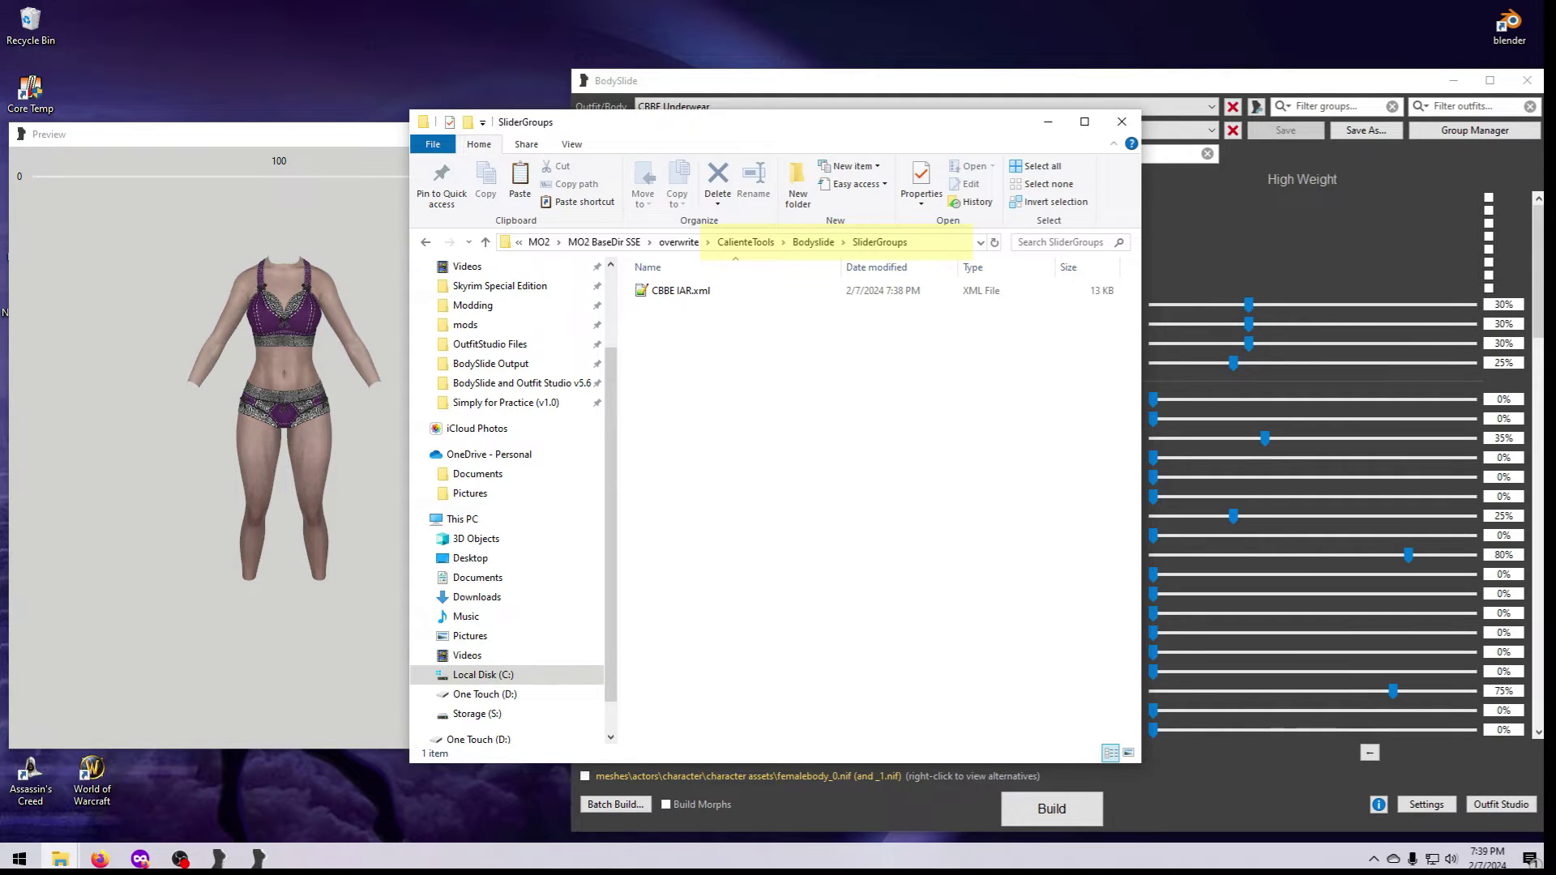
In a second window, open mods\Immersive Armors Retexture CBBE\CalienteTools\BodySlide side by side
drag(714, 130, 308, 73)
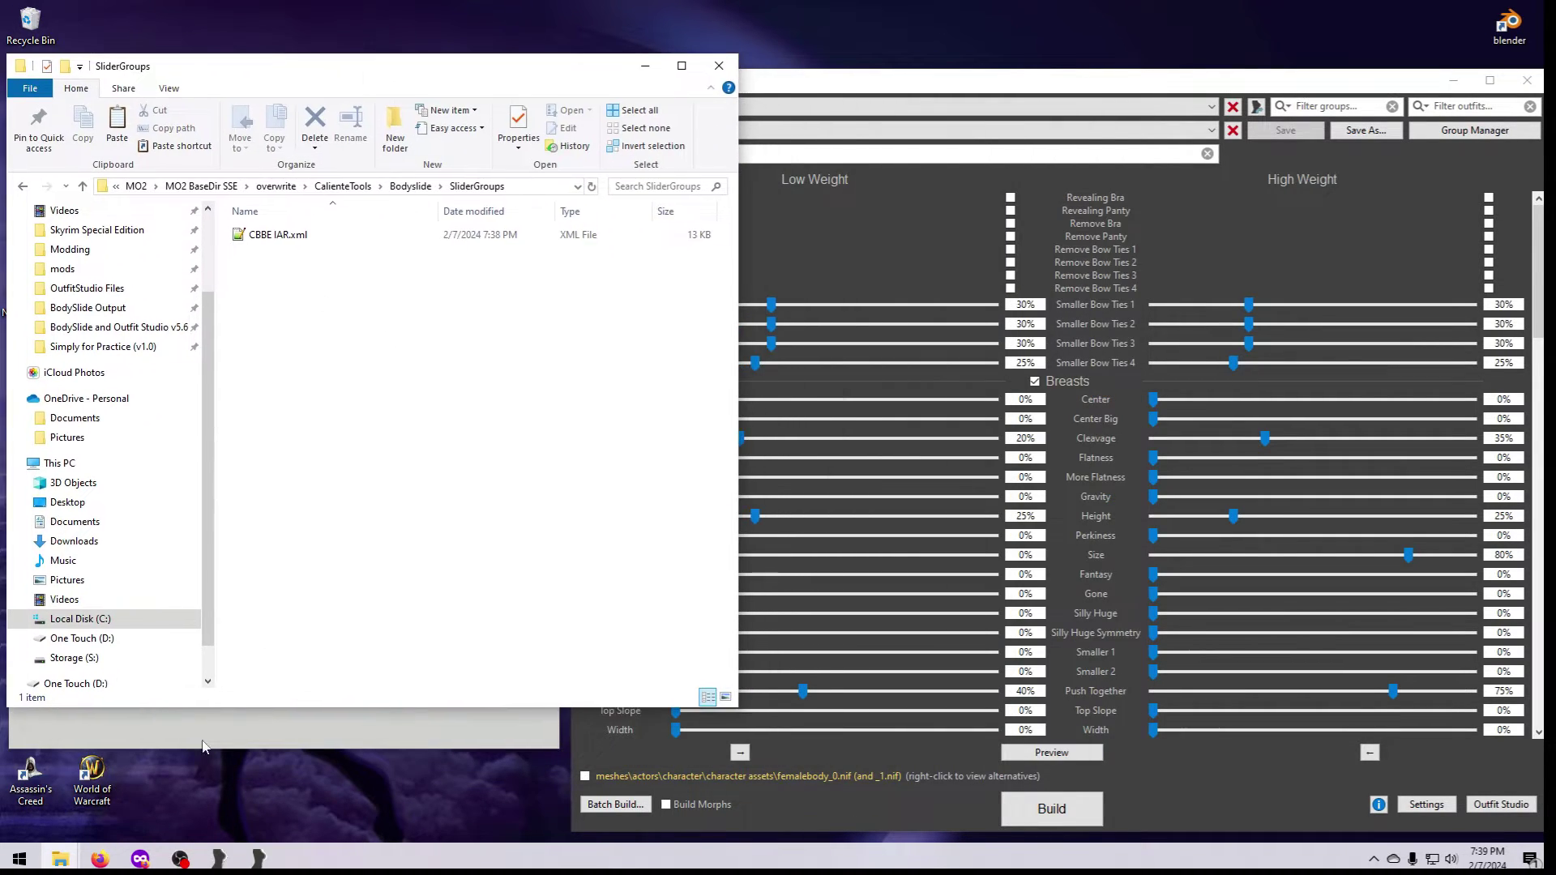
mouse_move(60, 859)
click(180, 802)
drag(408, 34, 1161, 133)
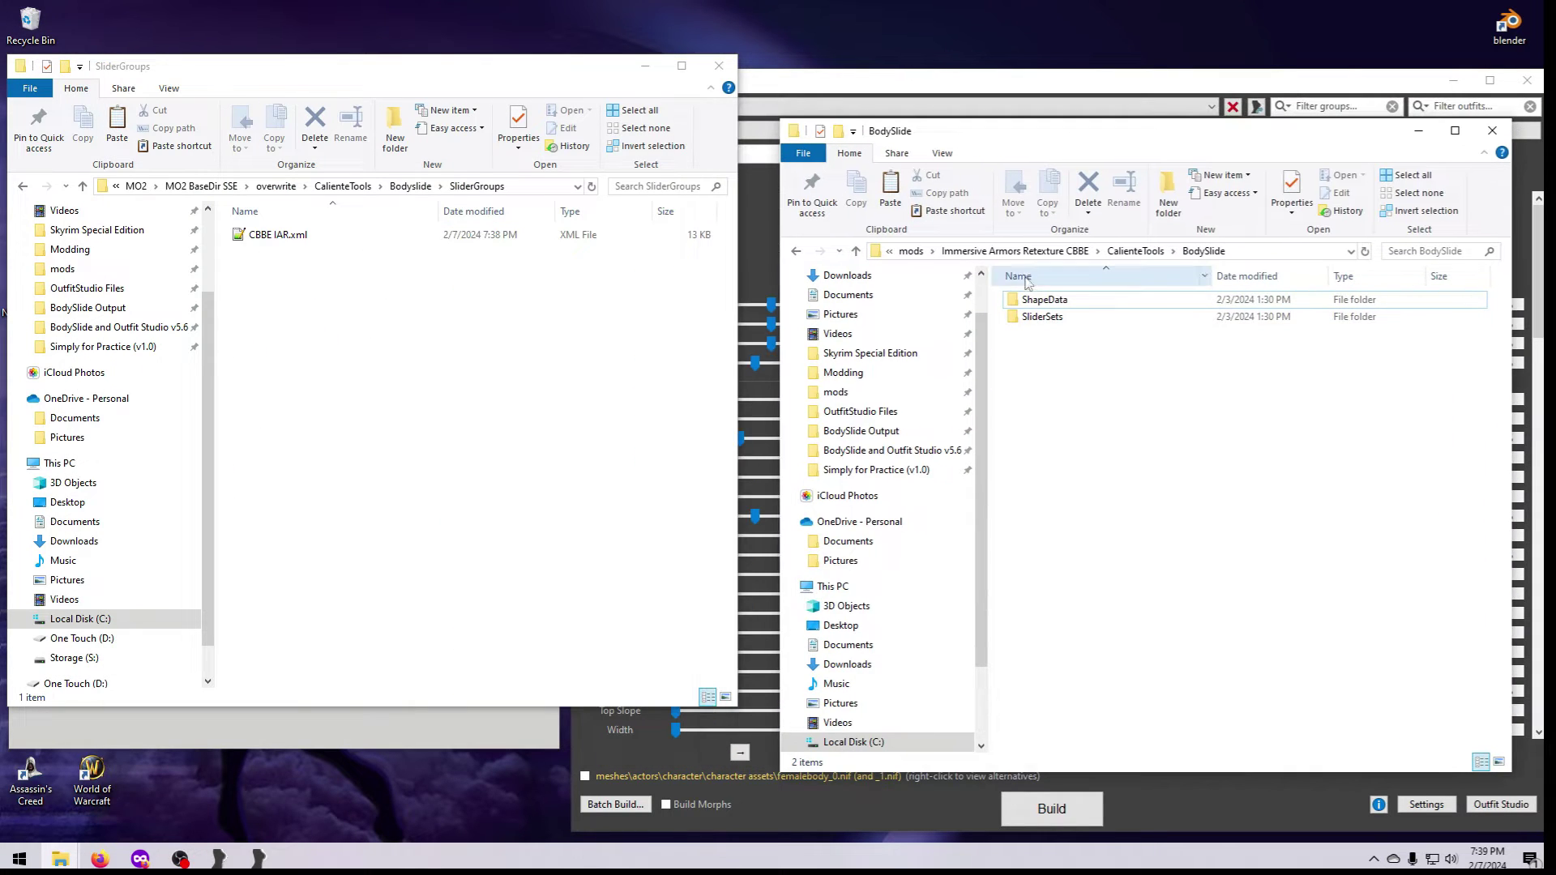
click(1188, 252)
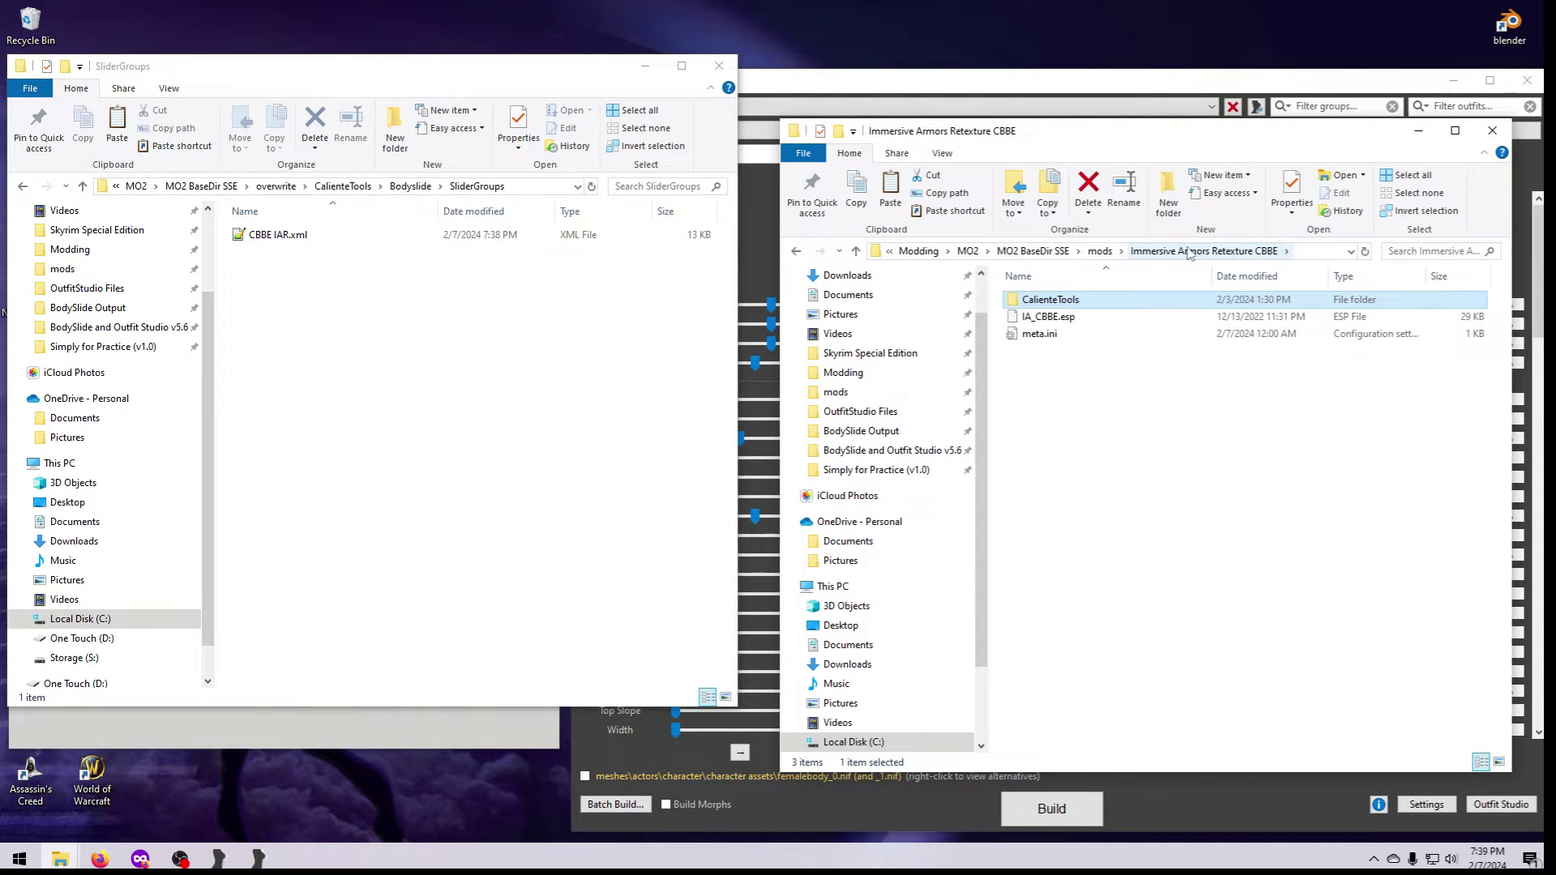
double_click(1050, 300)
double_click(1045, 300)
Move SliderGroups into the mod's BodySlide folder, confirm CBBE IAR.xml is there, and refresh Mod Organizer
click(410, 188)
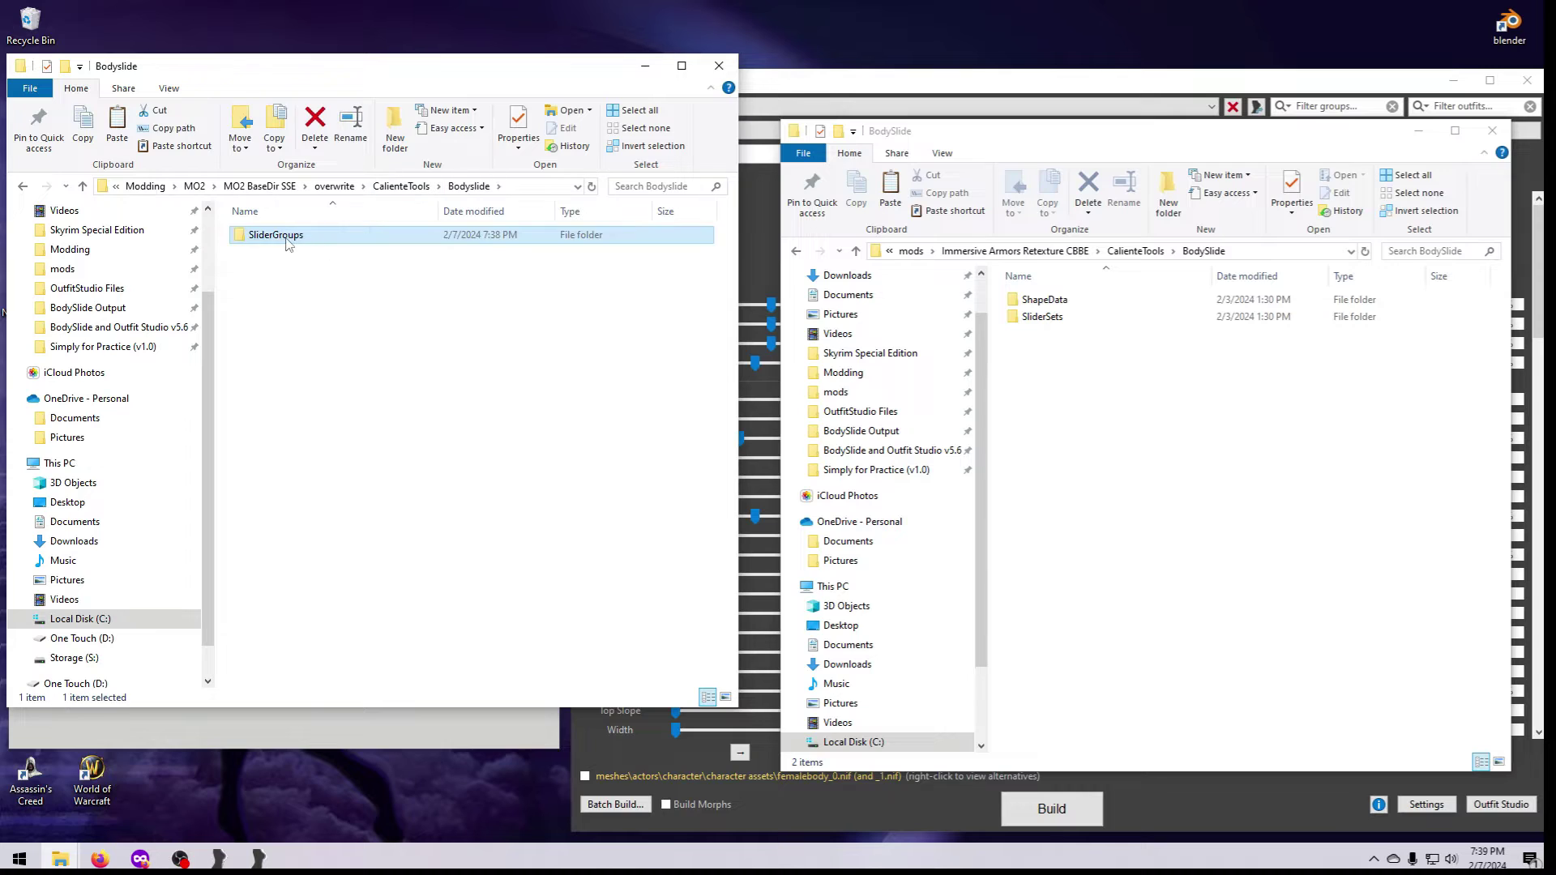
drag(276, 235, 1183, 505)
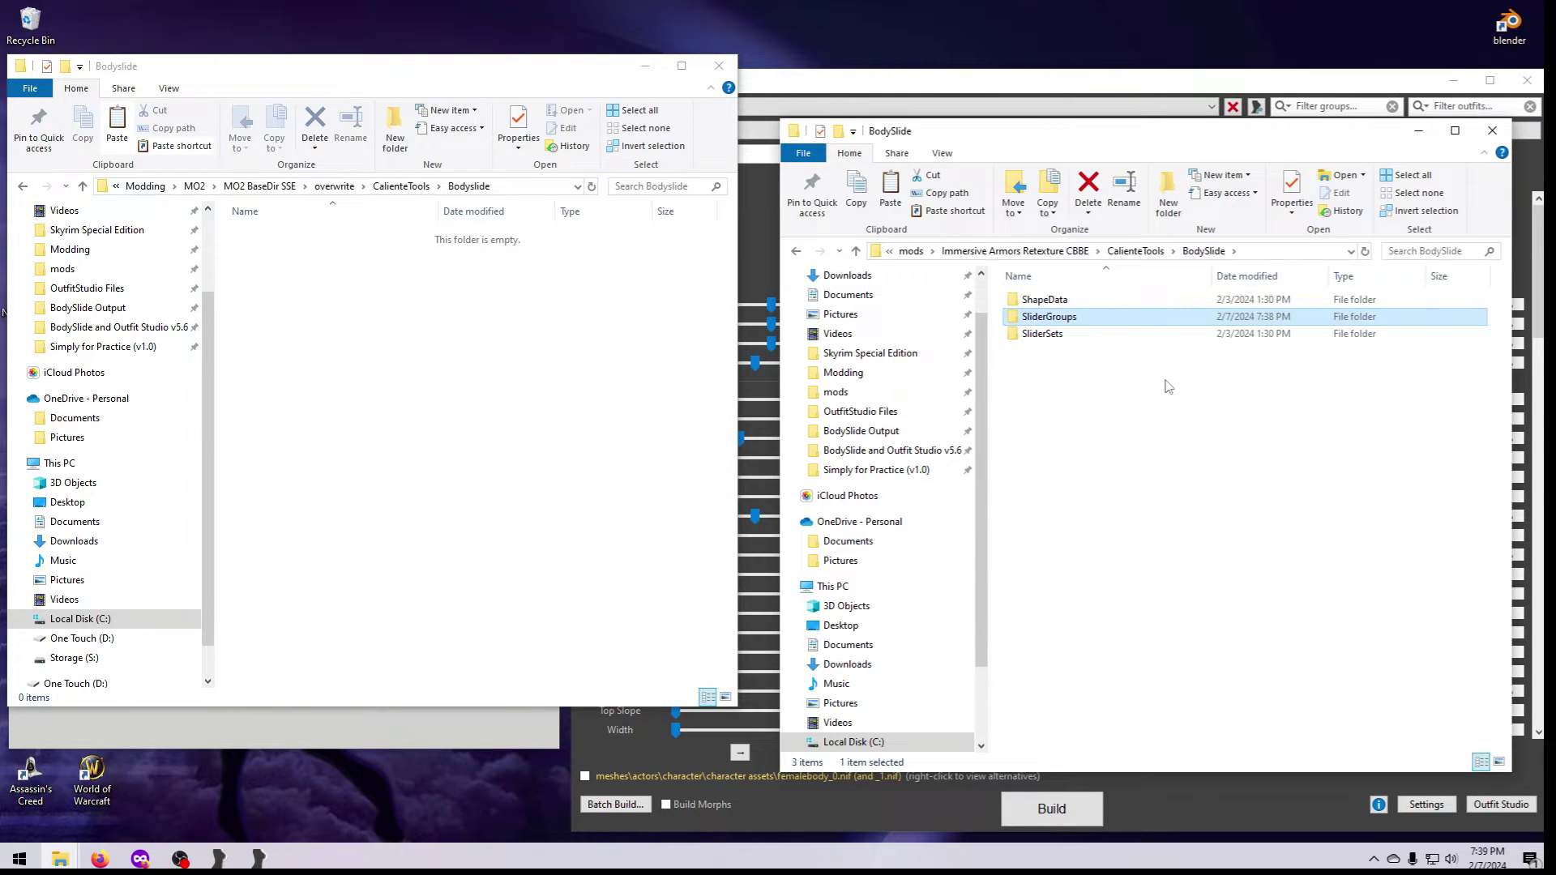
double_click(1048, 317)
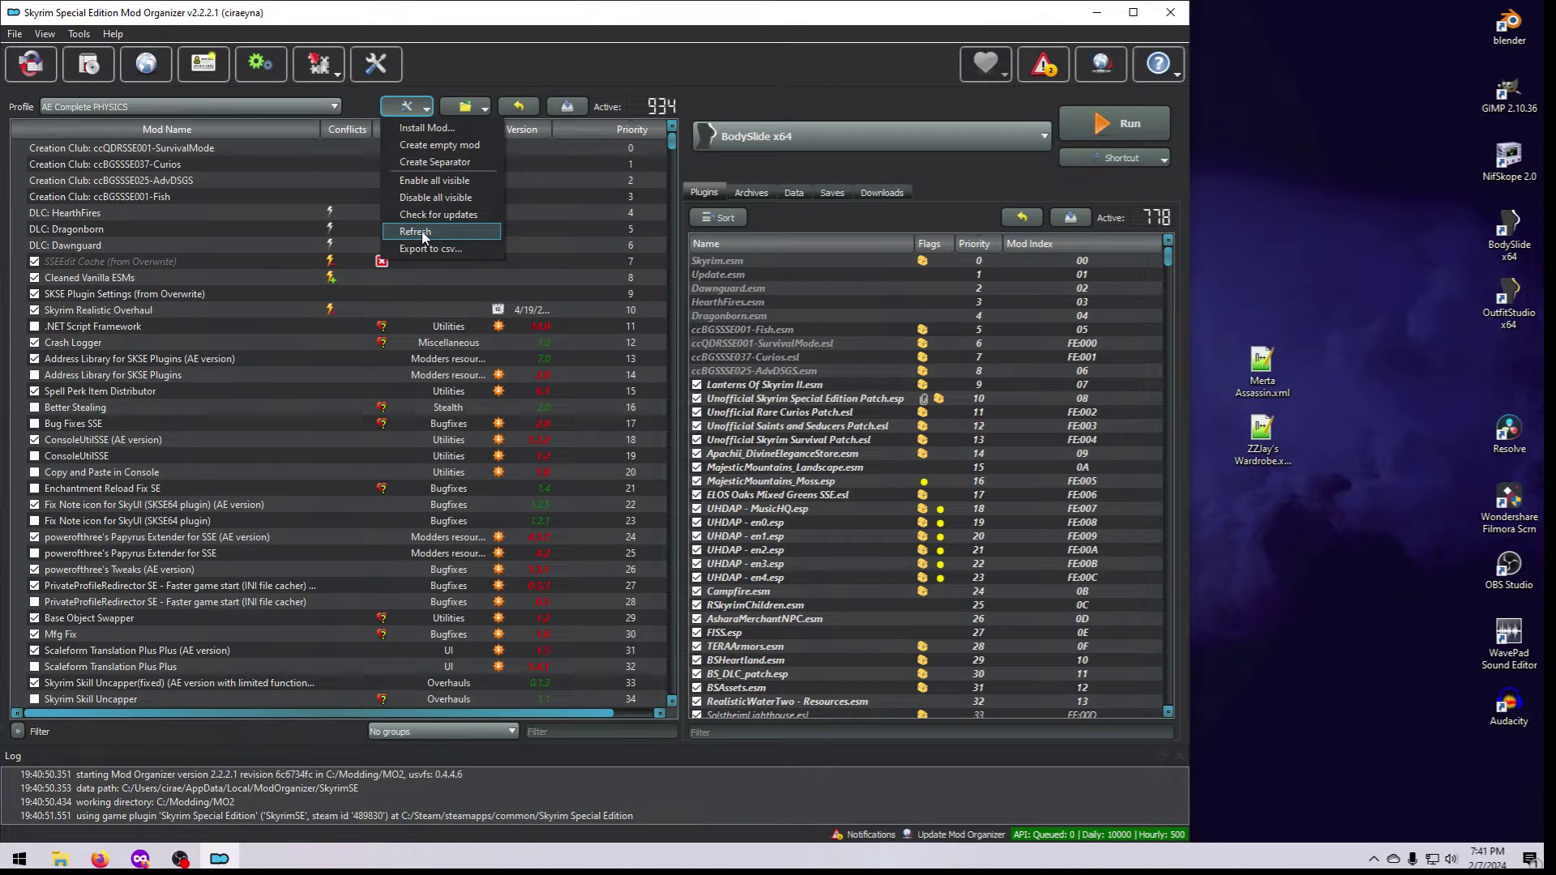
click(422, 234)
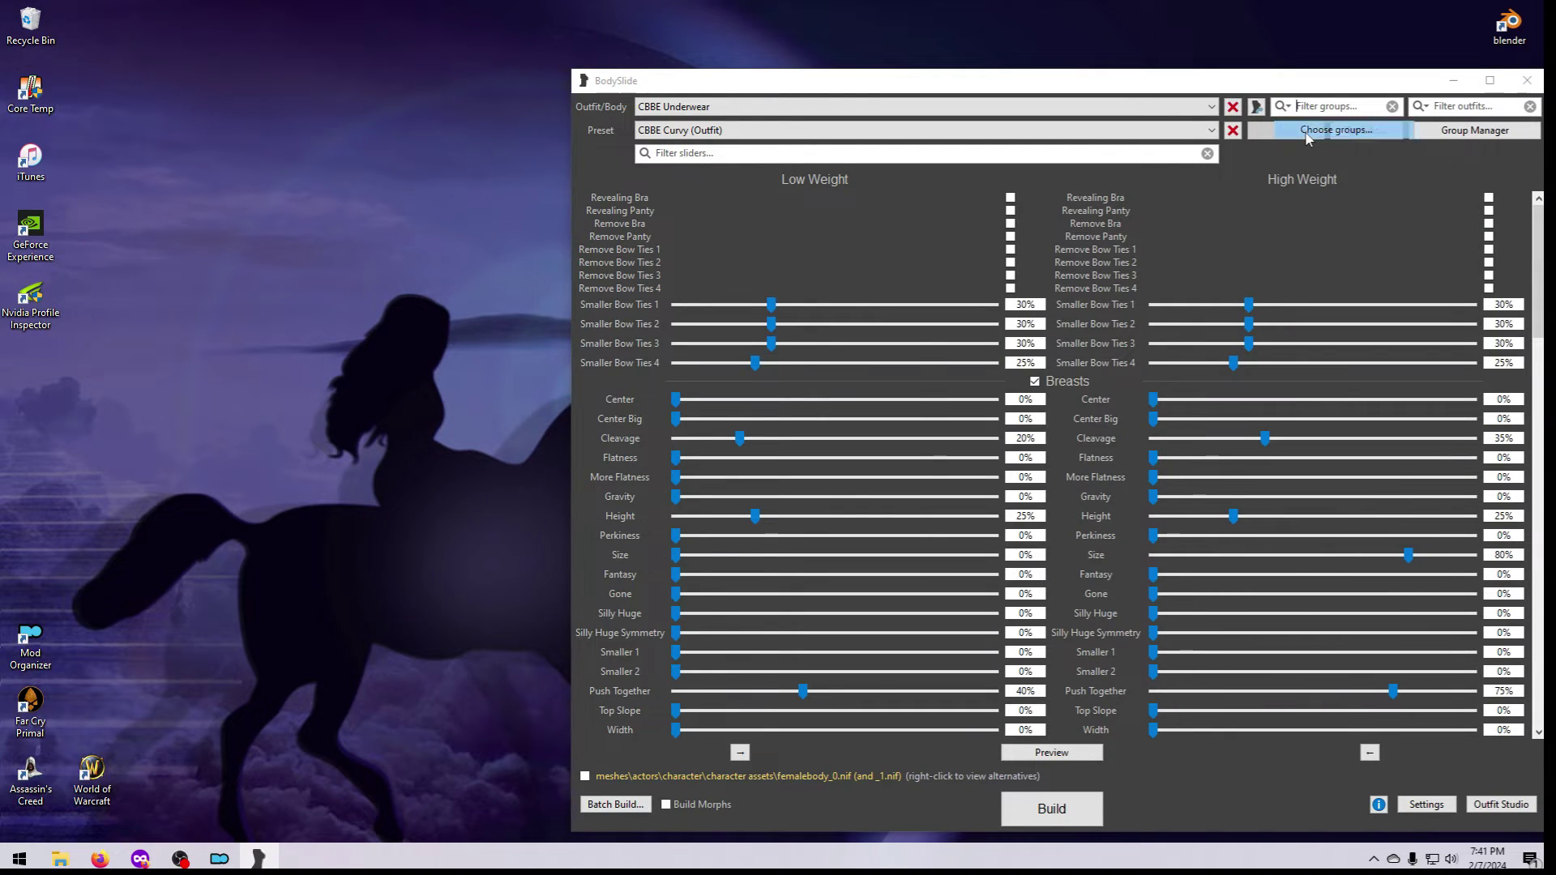
Tick the CBBE IAR filter group and preview CBBE Underwear with the CBBE Curvy (Outfit) preset
click(1280, 106)
click(981, 494)
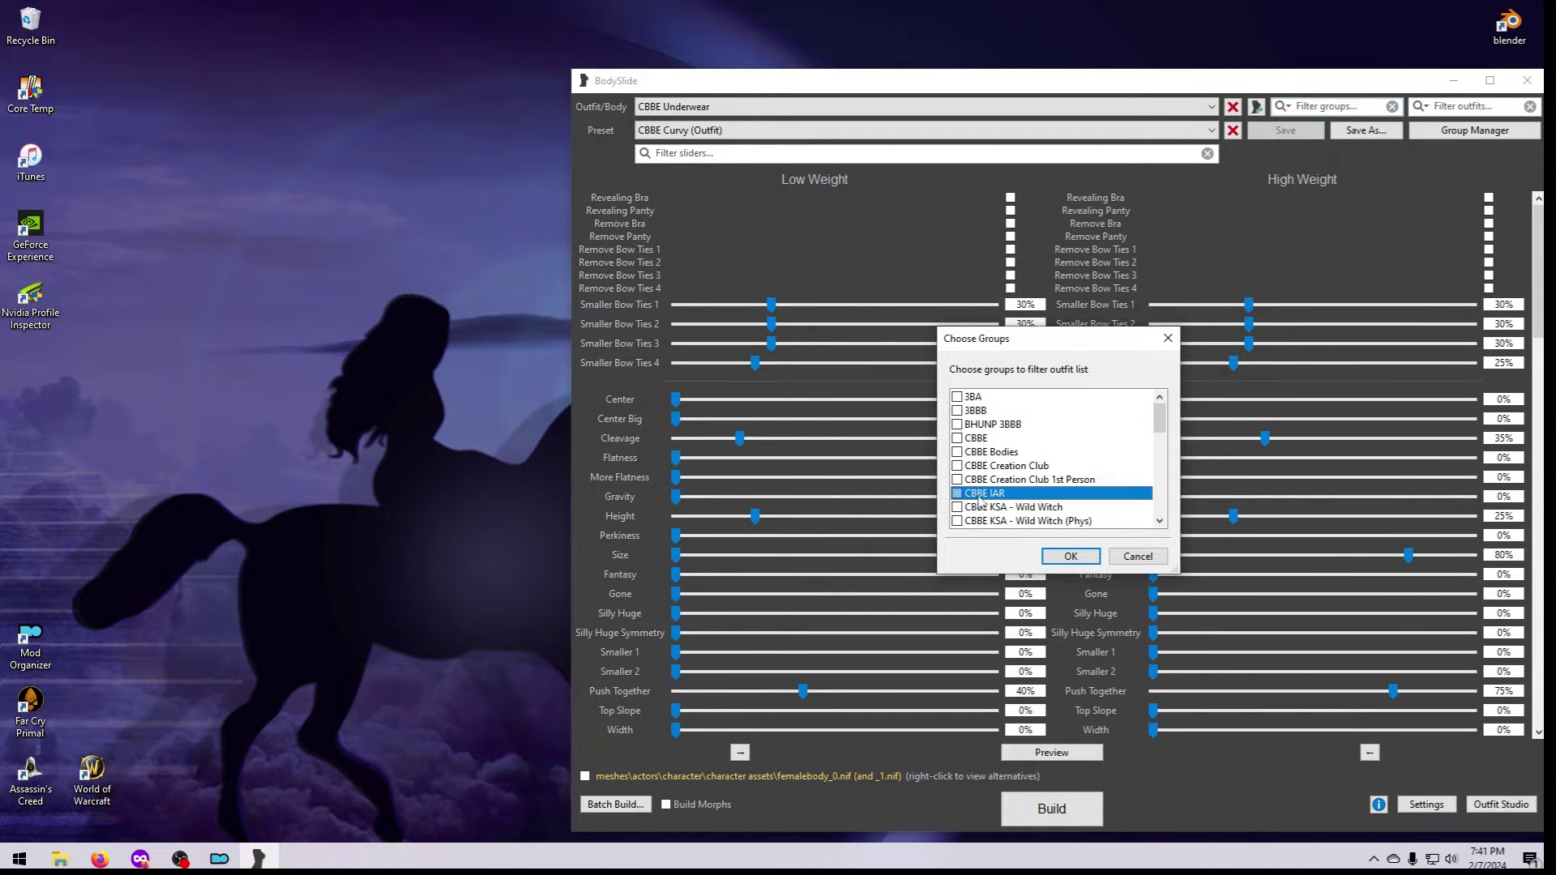
click(981, 497)
click(1122, 559)
click(1076, 752)
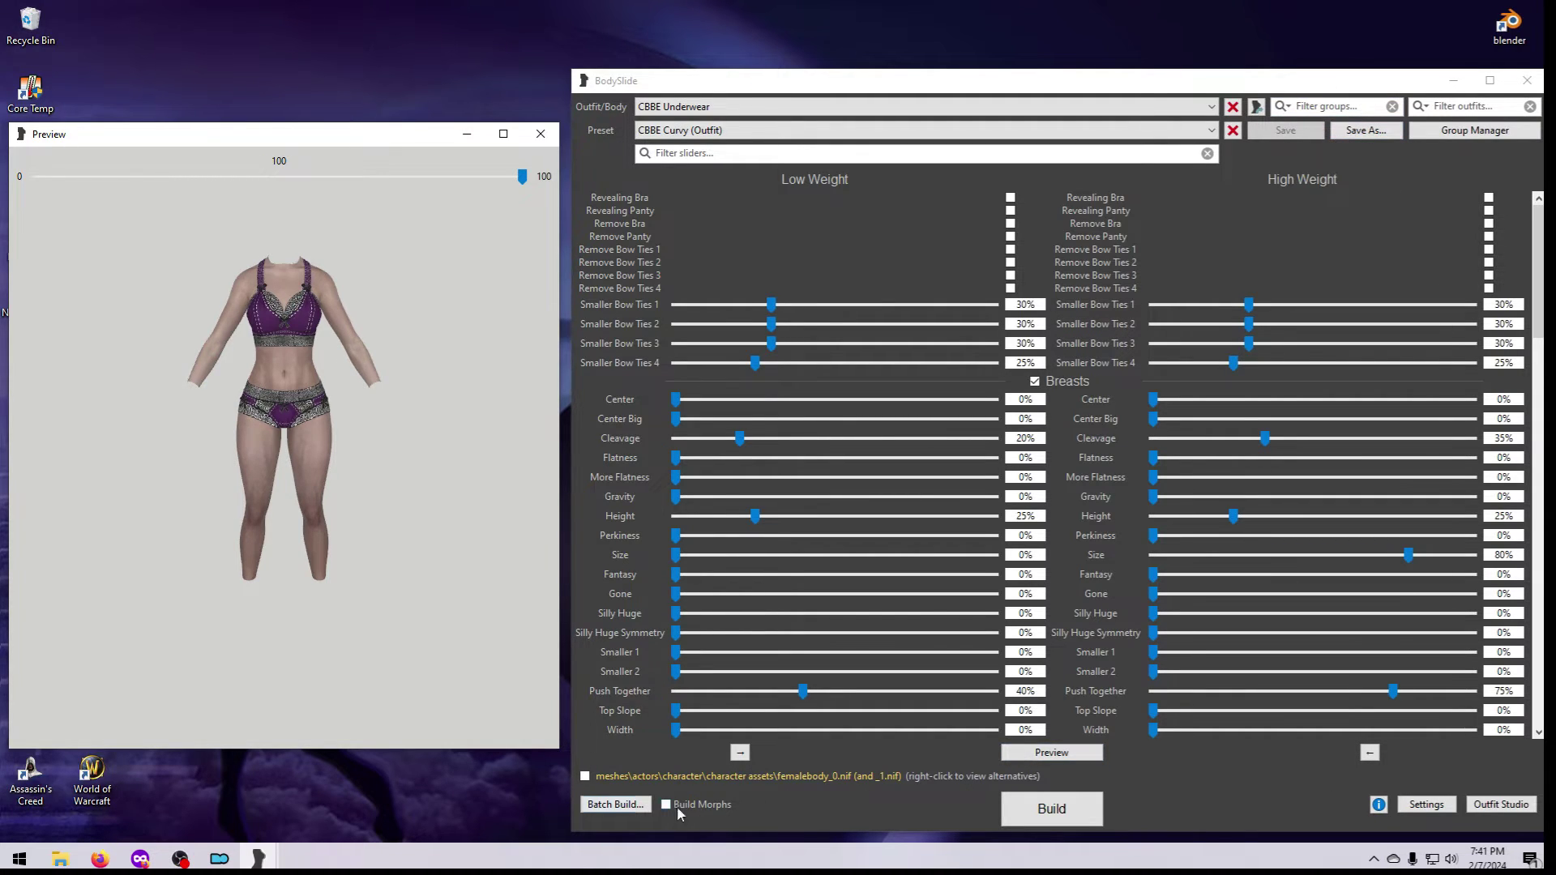
Enlarge and scroll the unfiltered Batch Build list, with every outfit ticked, then cancel it
click(615, 804)
drag(953, 329, 961, 91)
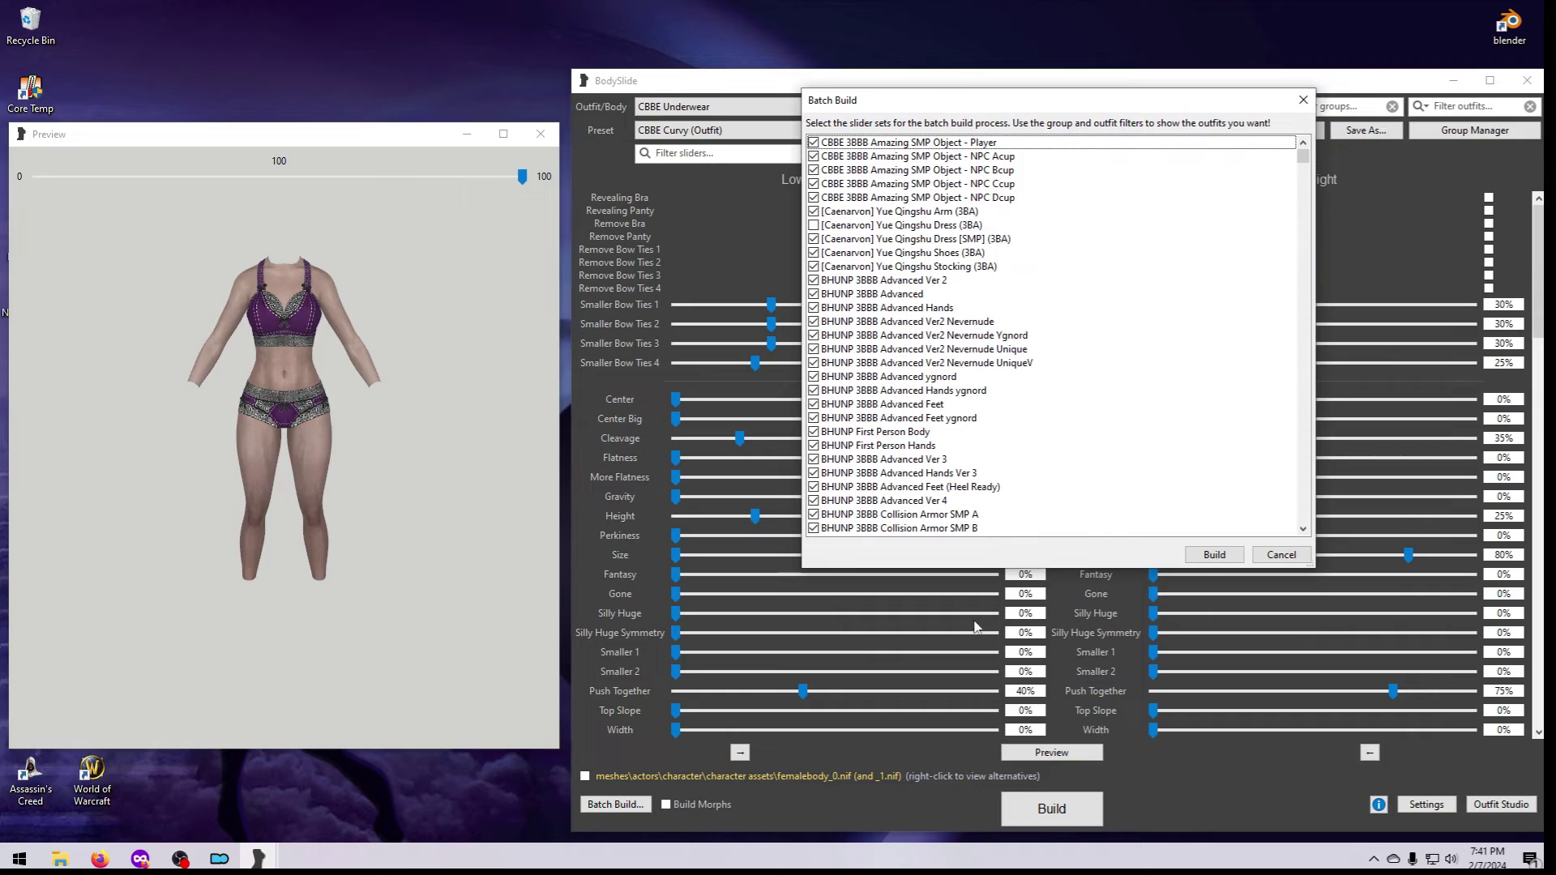
drag(993, 568, 994, 810)
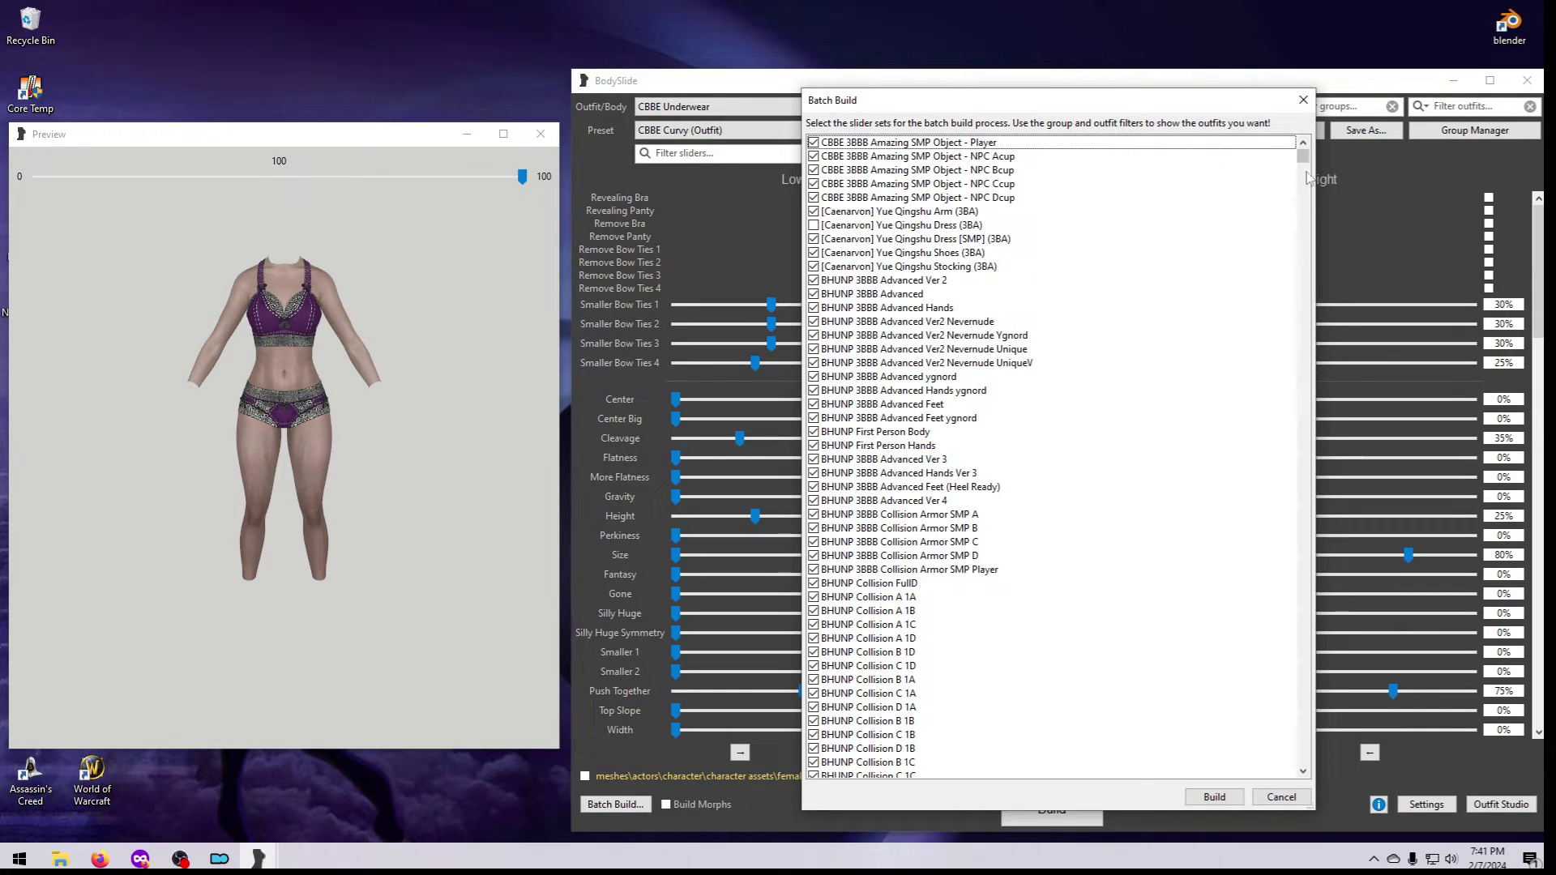
drag(1302, 158, 1315, 777)
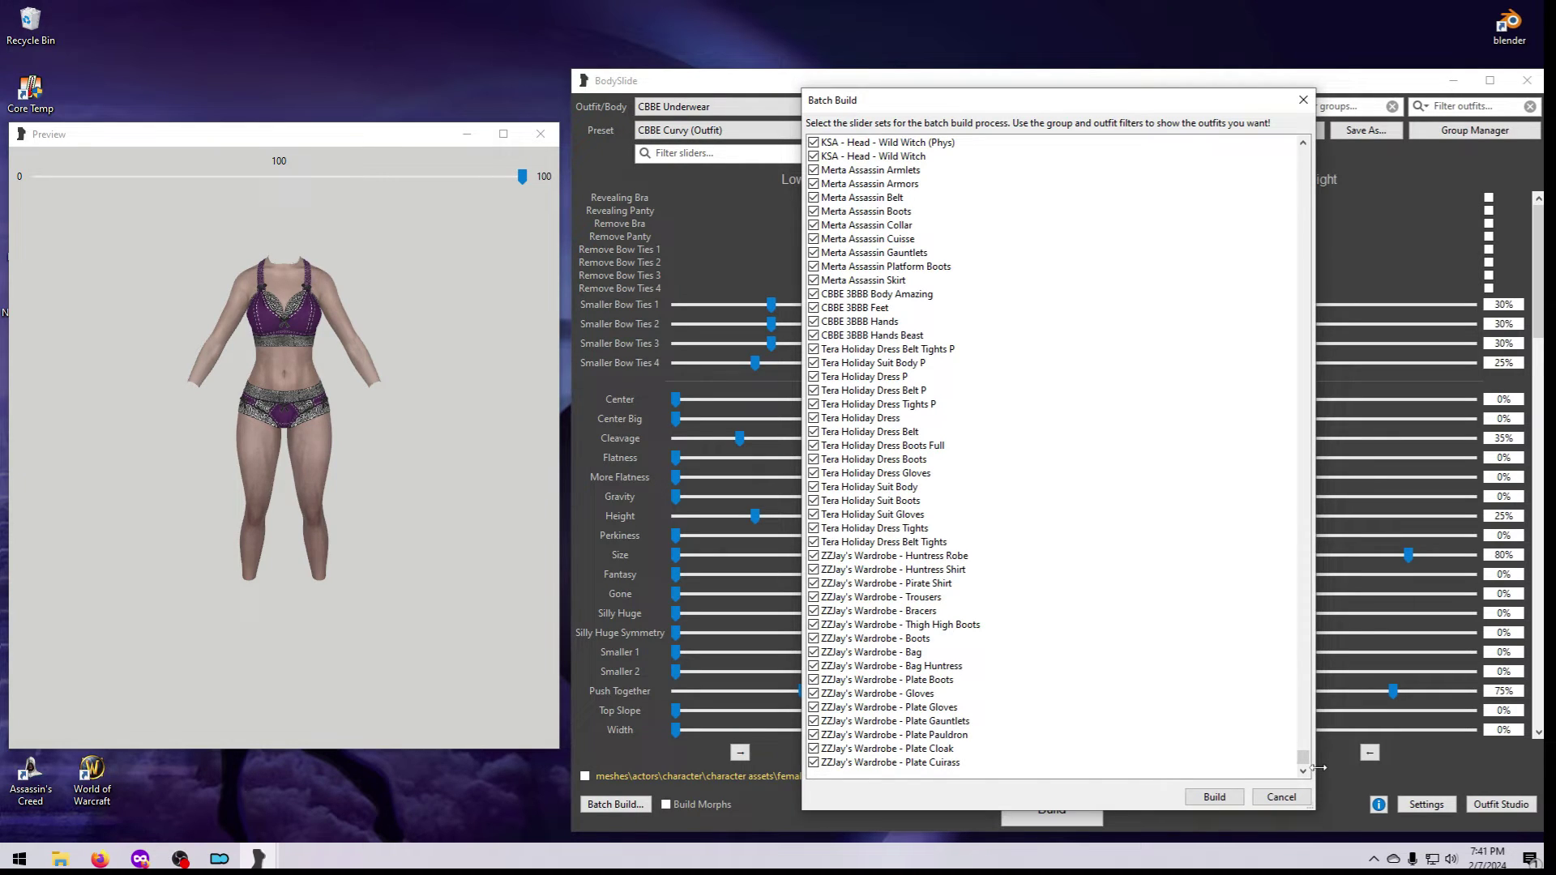
click(1282, 796)
click(1289, 109)
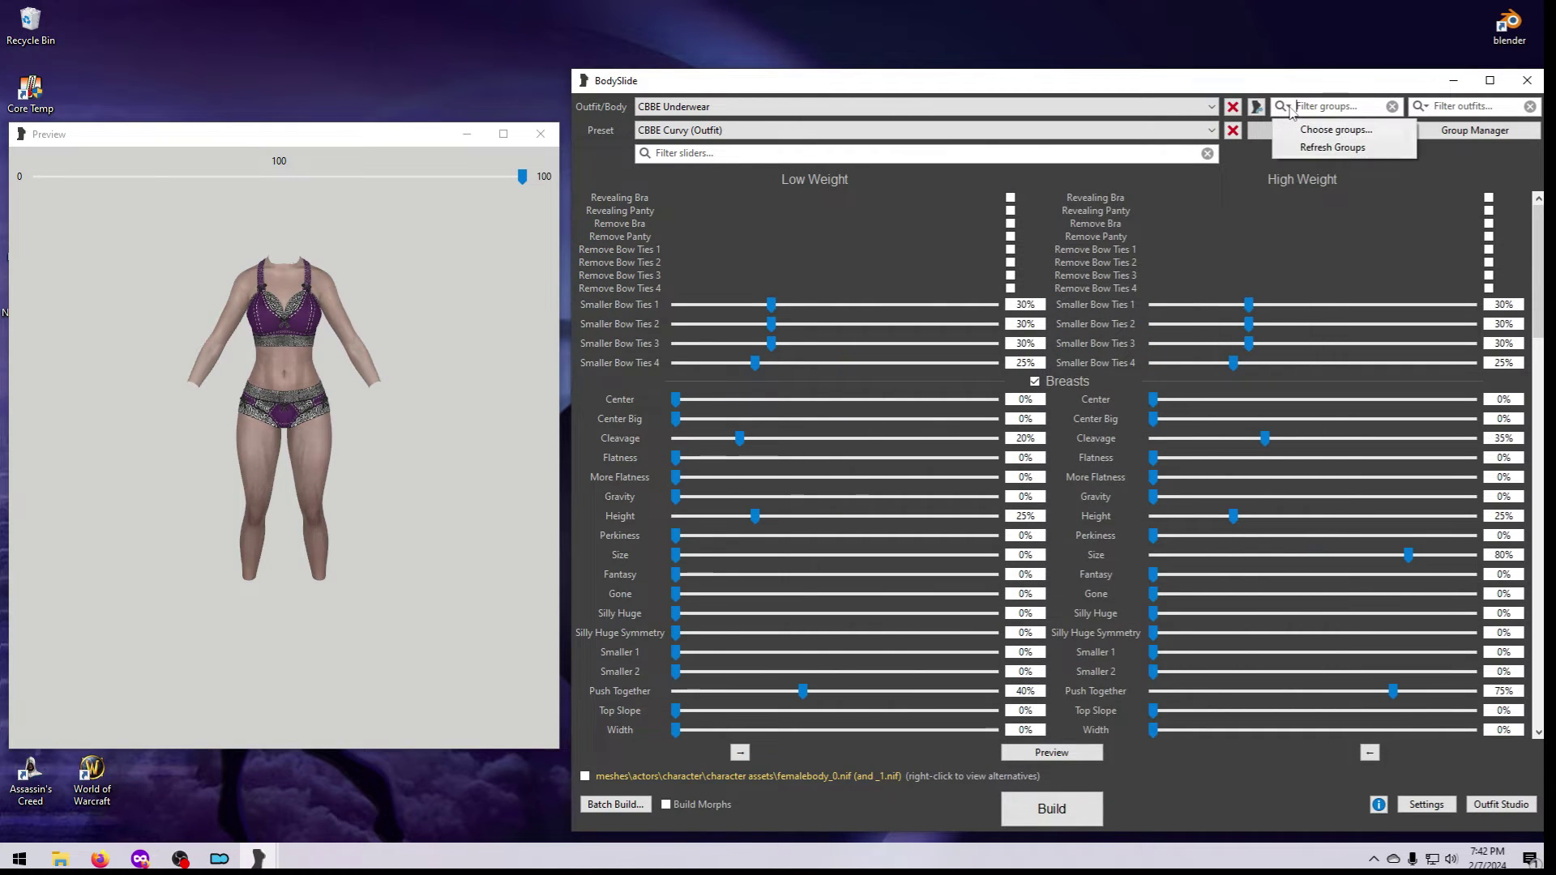
Set the group filter to the CBBE group
click(1313, 127)
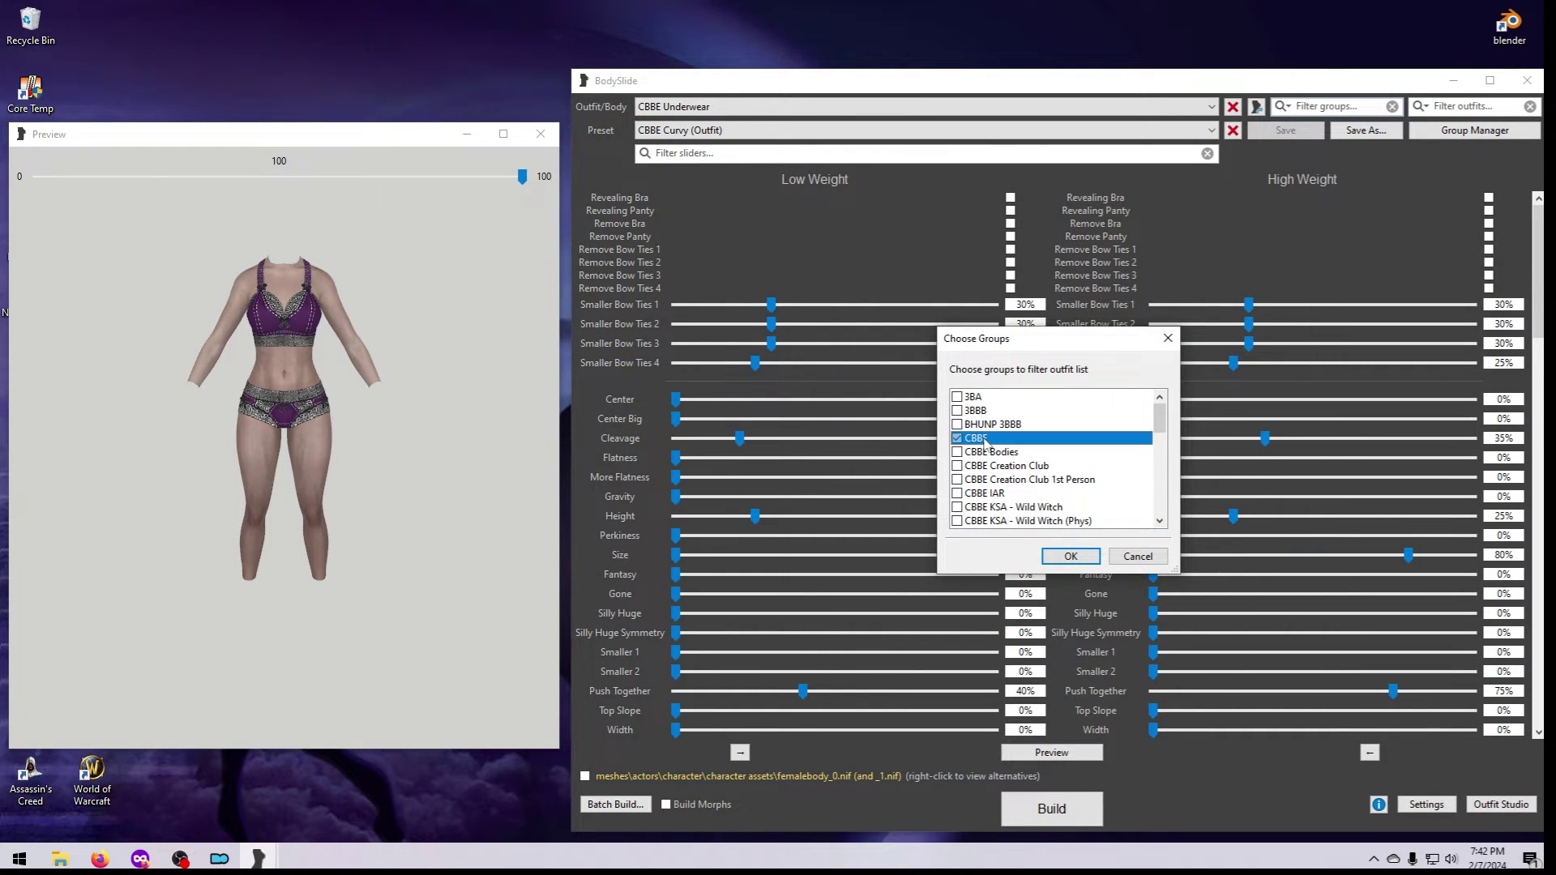
click(983, 444)
click(1066, 556)
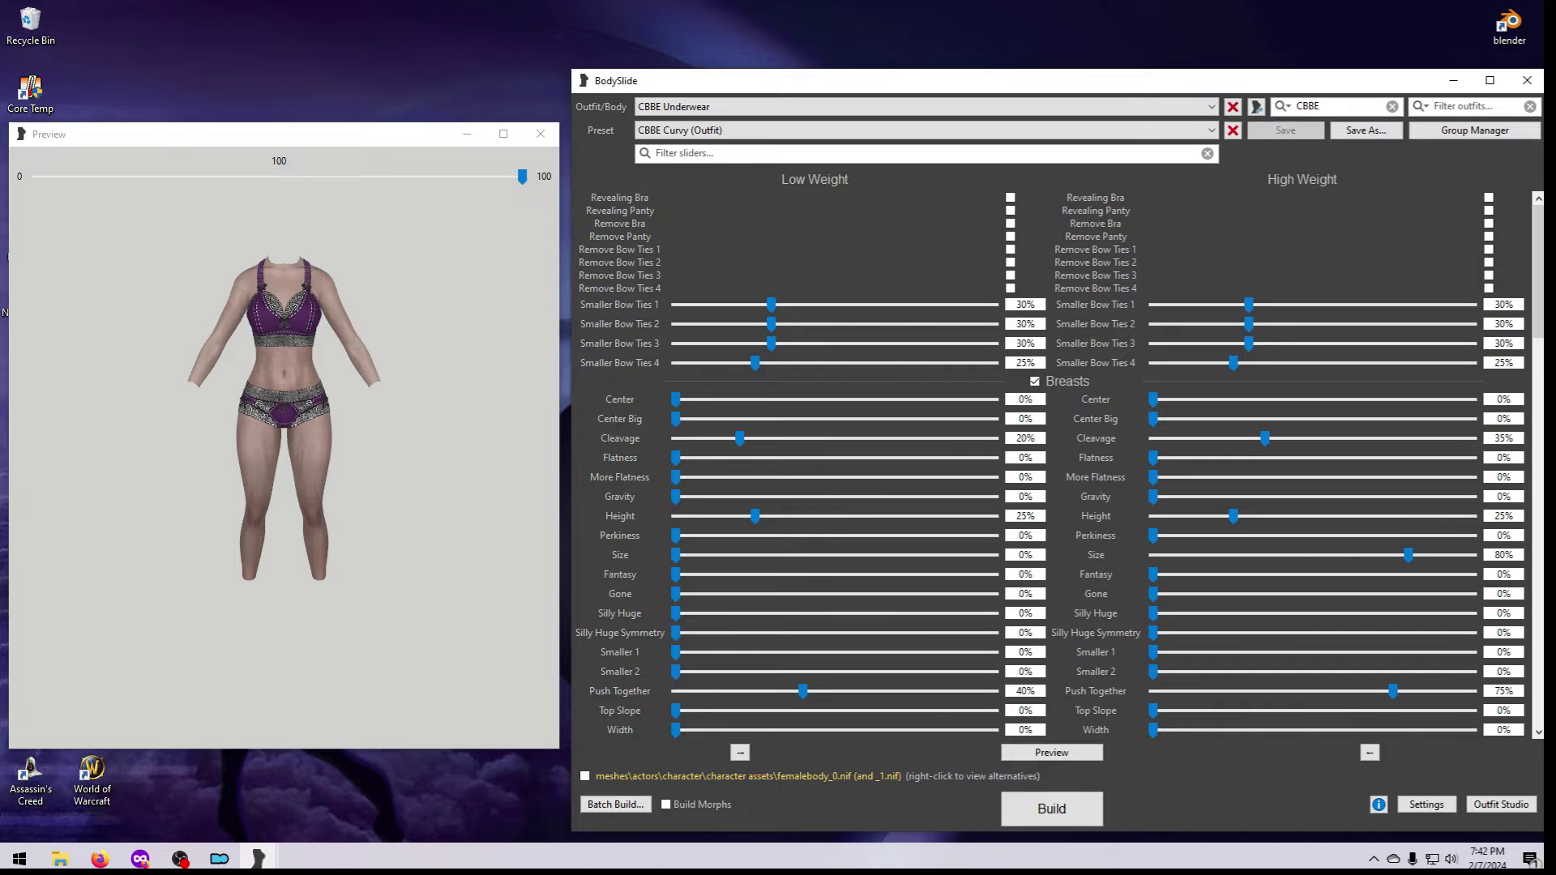
Review the CBBE-filtered Batch Build list, still showing nearly every outfit ticked, and cancel it
click(615, 804)
drag(1071, 331, 1070, 78)
drag(1042, 570, 1054, 832)
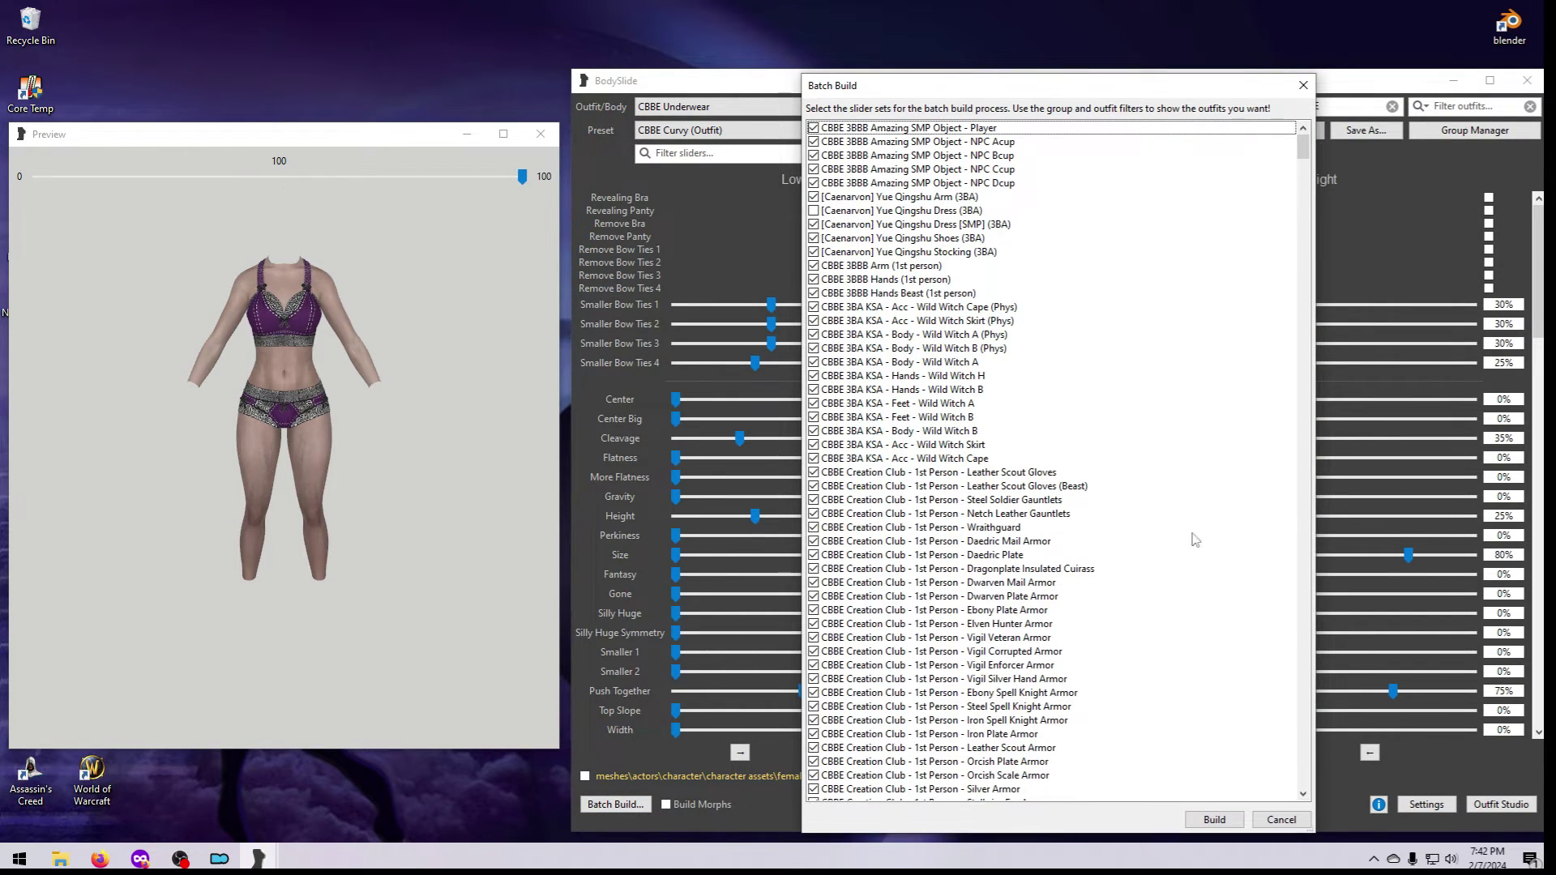
drag(1305, 149, 1326, 797)
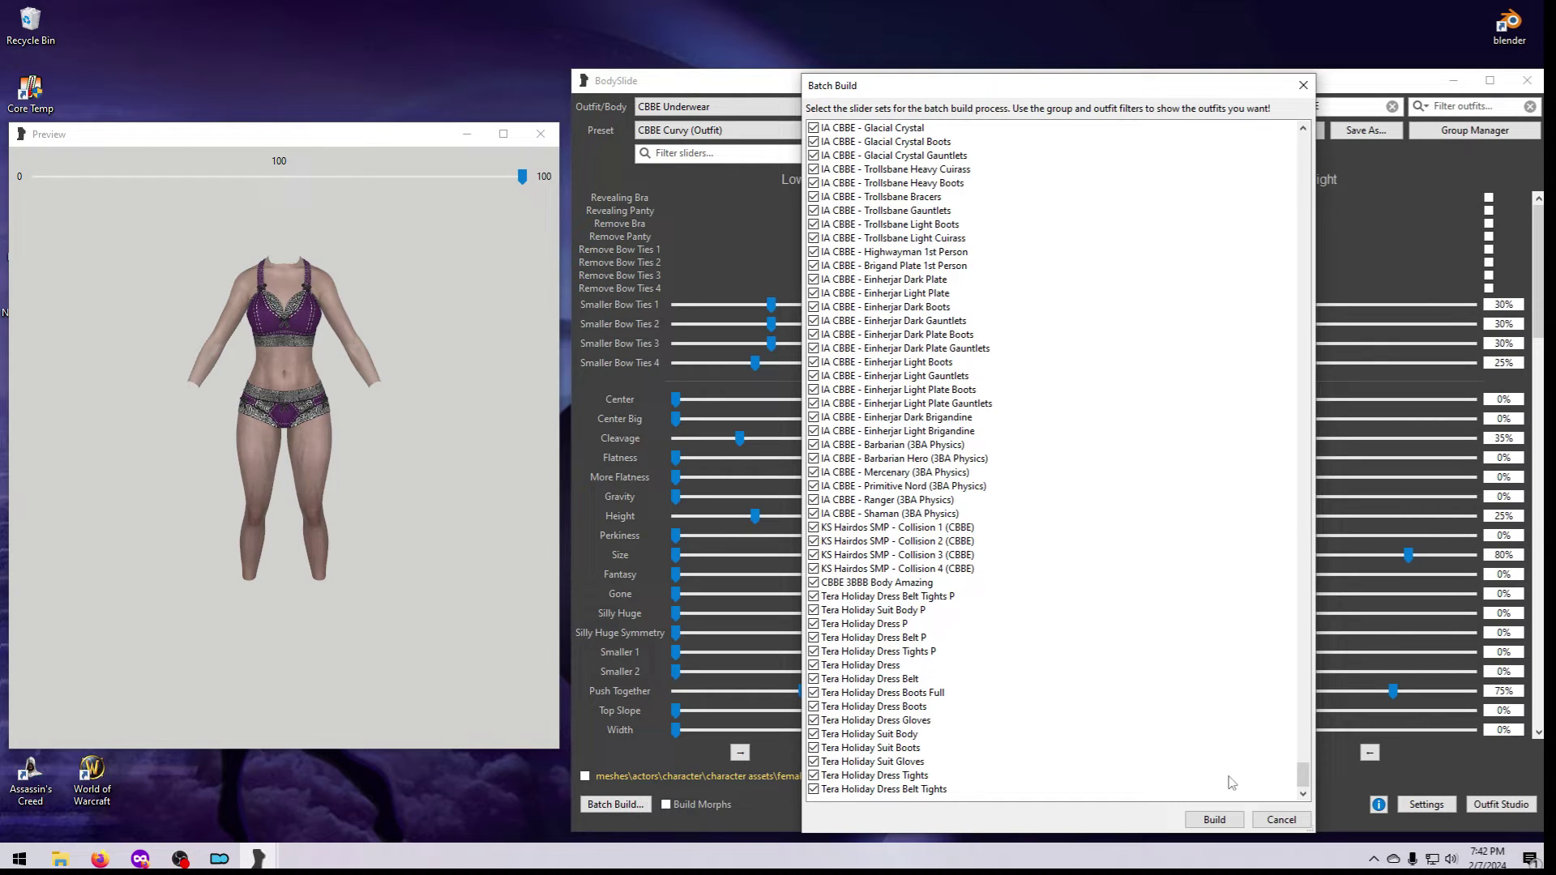
click(1279, 819)
Switch the group filter from CBBE to CBBE Bodies
click(1285, 106)
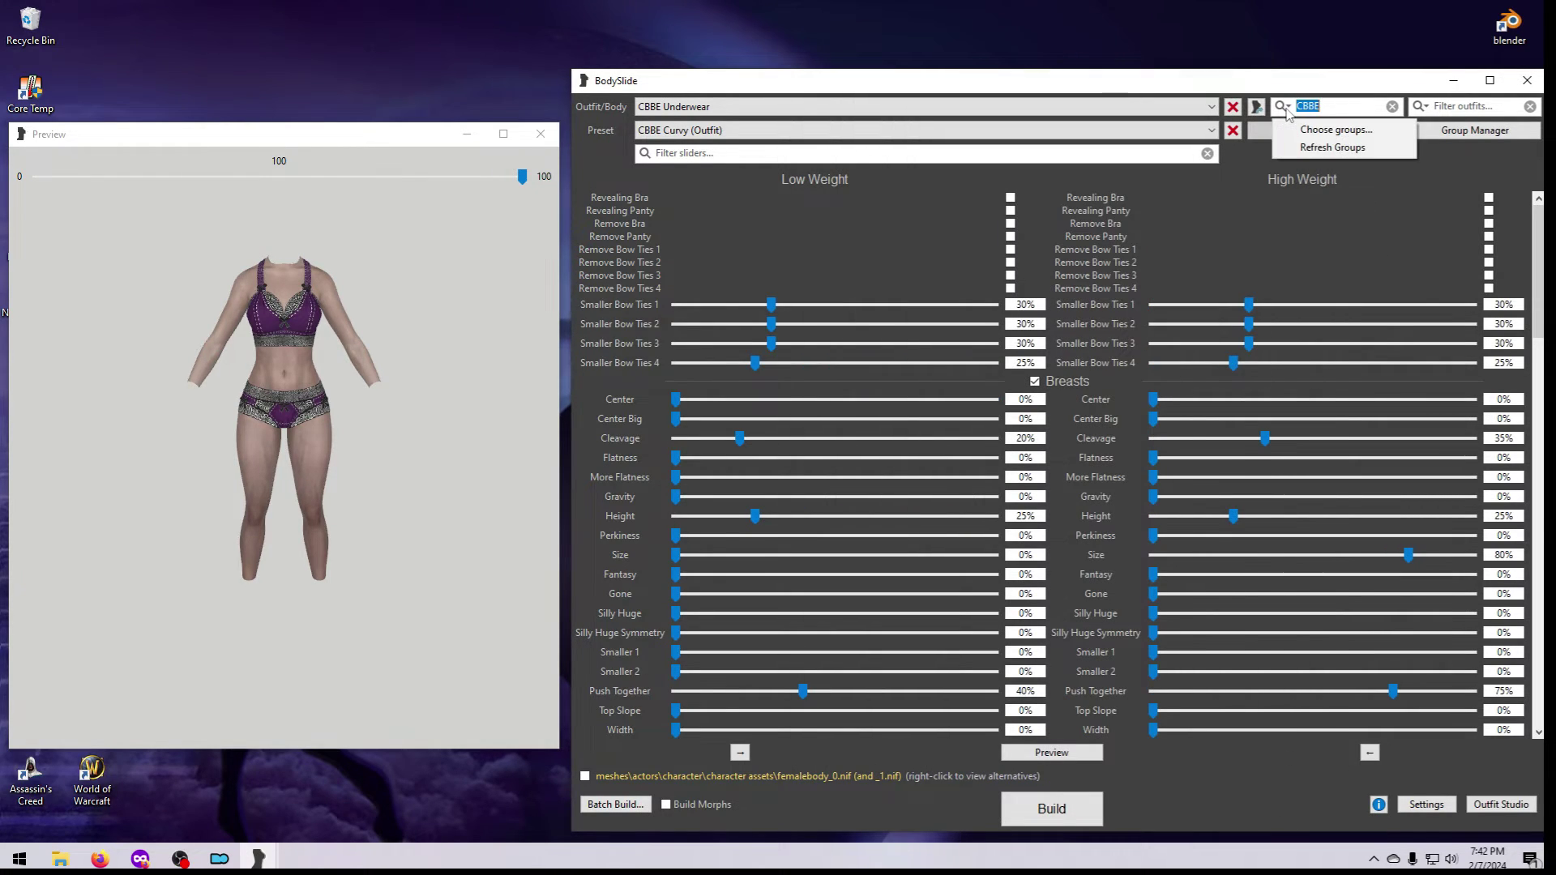
click(1306, 129)
click(957, 437)
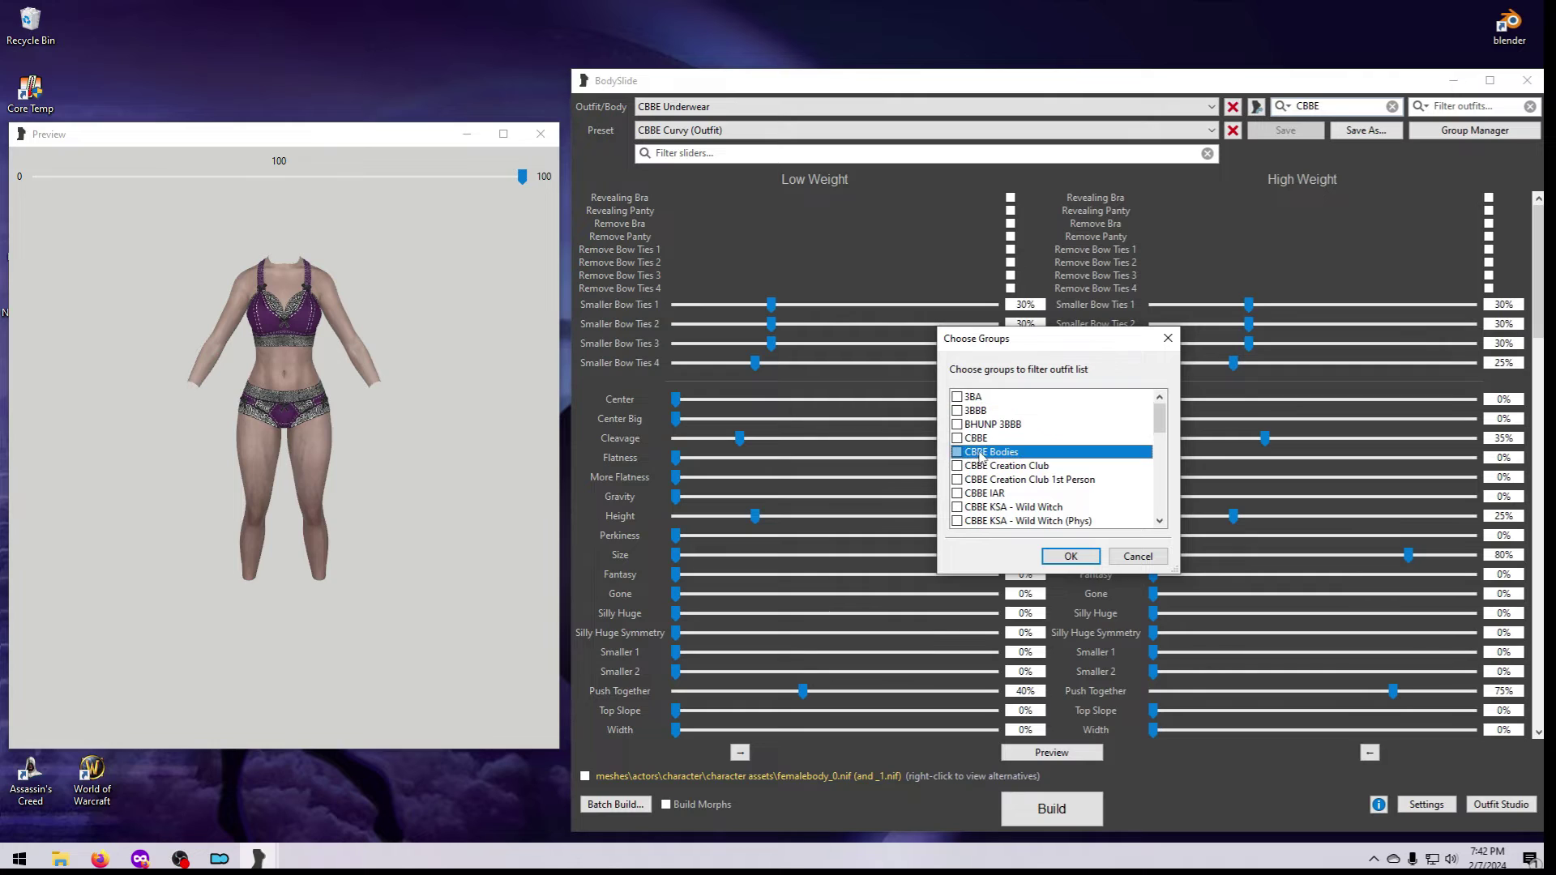
click(957, 451)
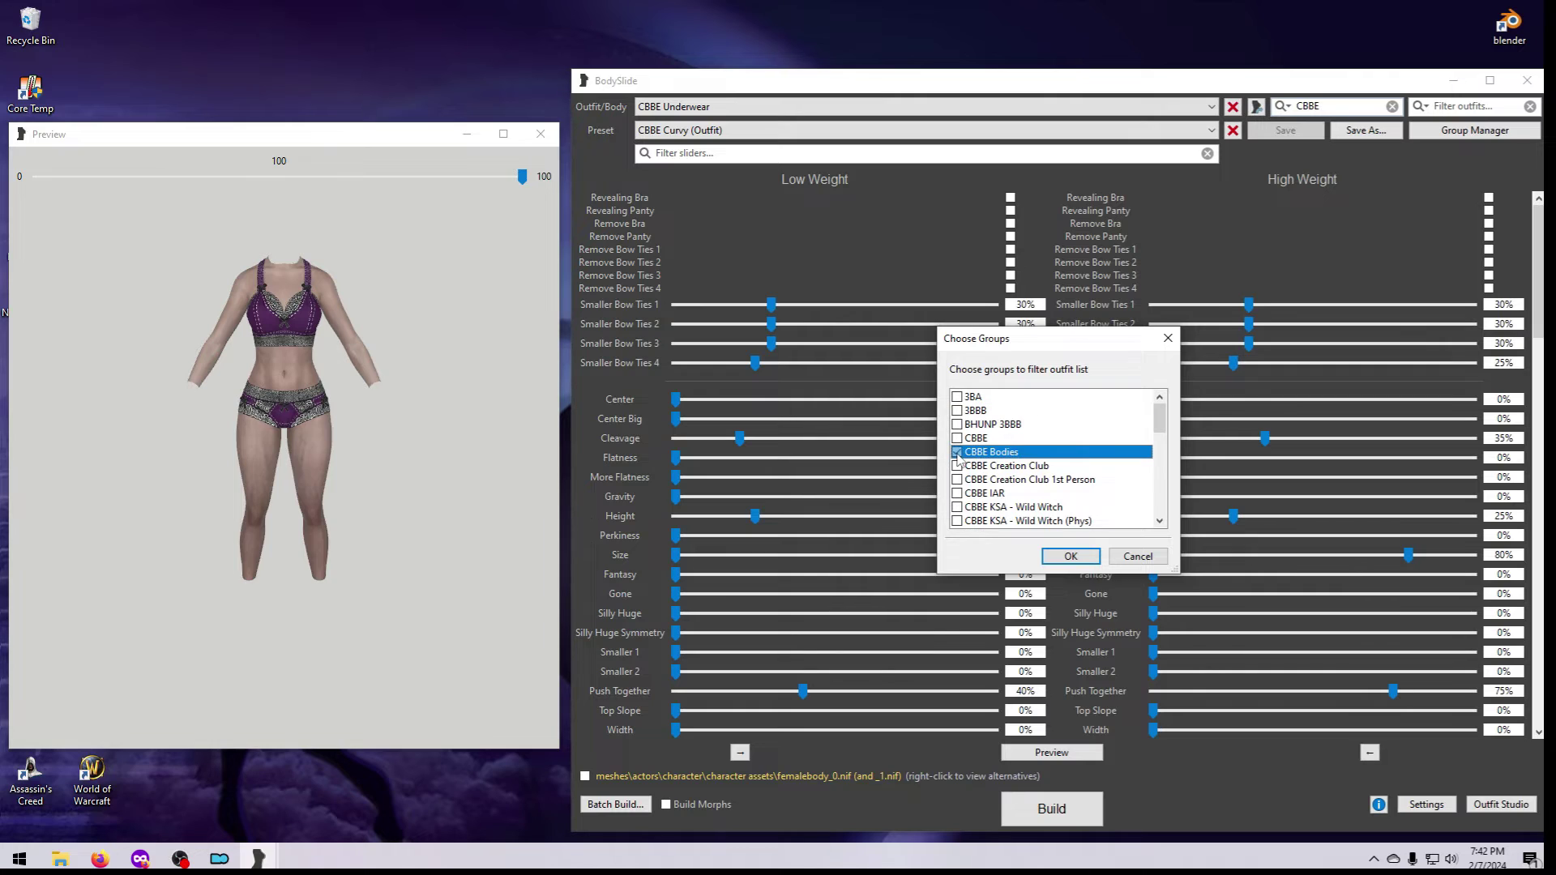
click(1071, 556)
Show the CBBE Bodies Batch Build list: CBBE Body, Body Physics, NeverNude, Underwear, 3BBB Body Amazing
click(615, 804)
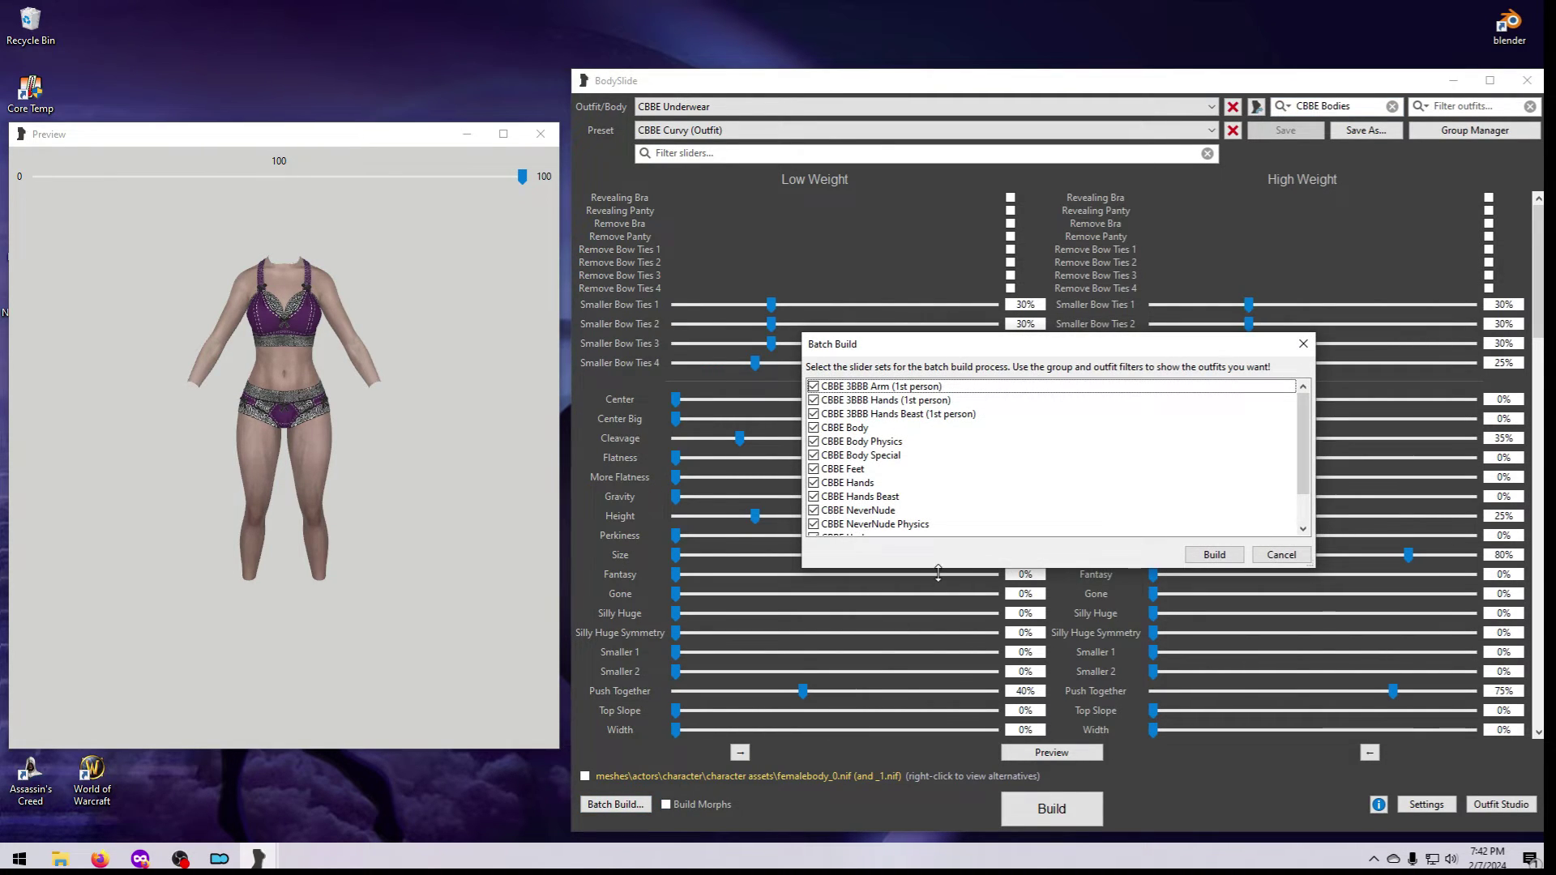
drag(938, 567, 938, 747)
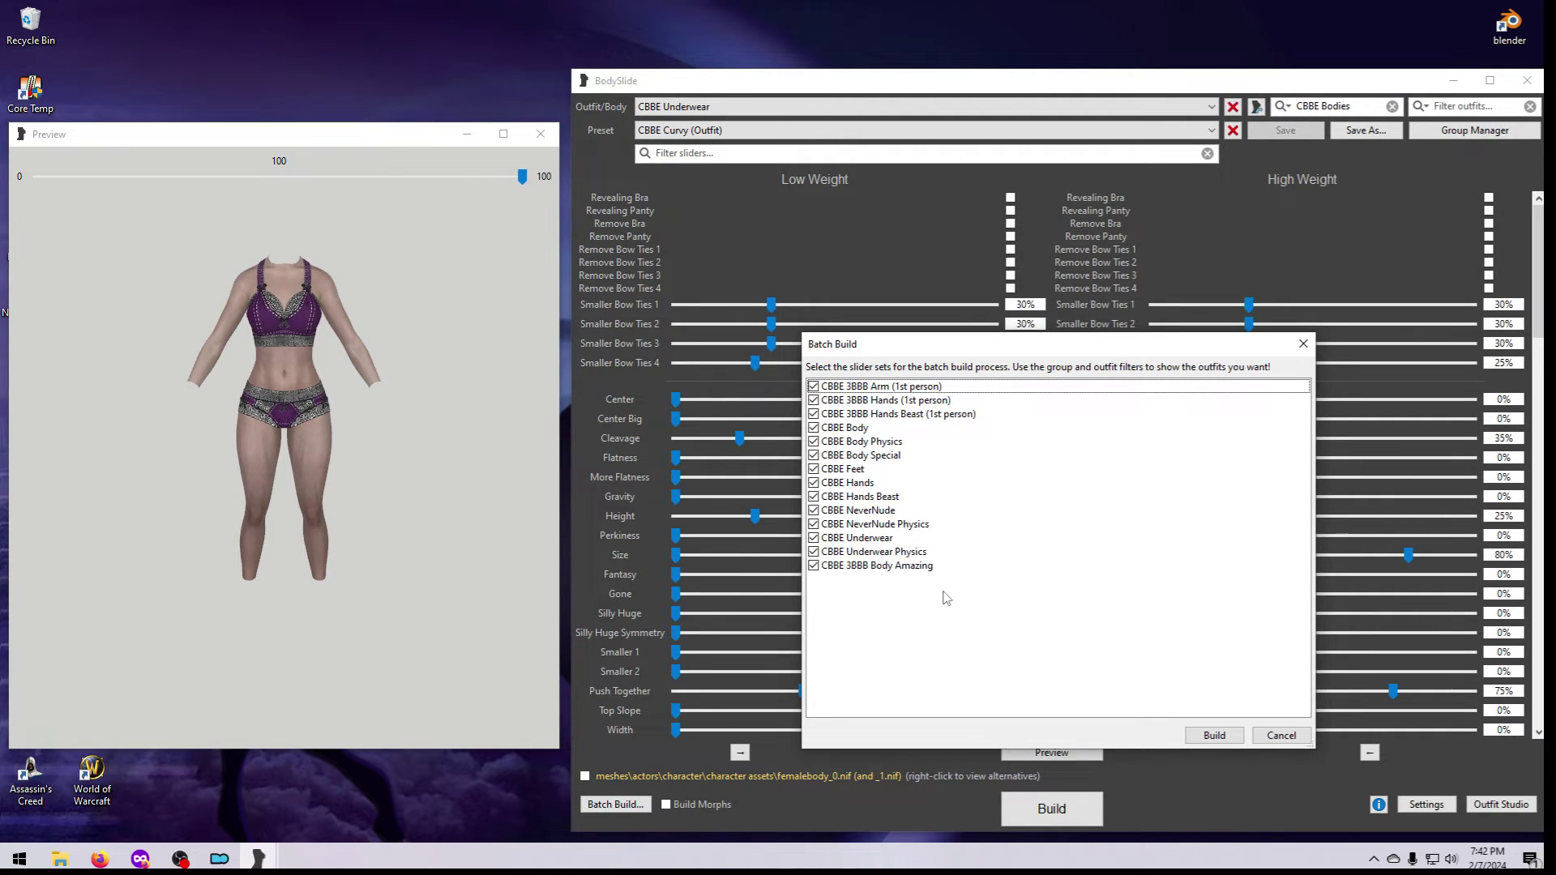
click(862, 431)
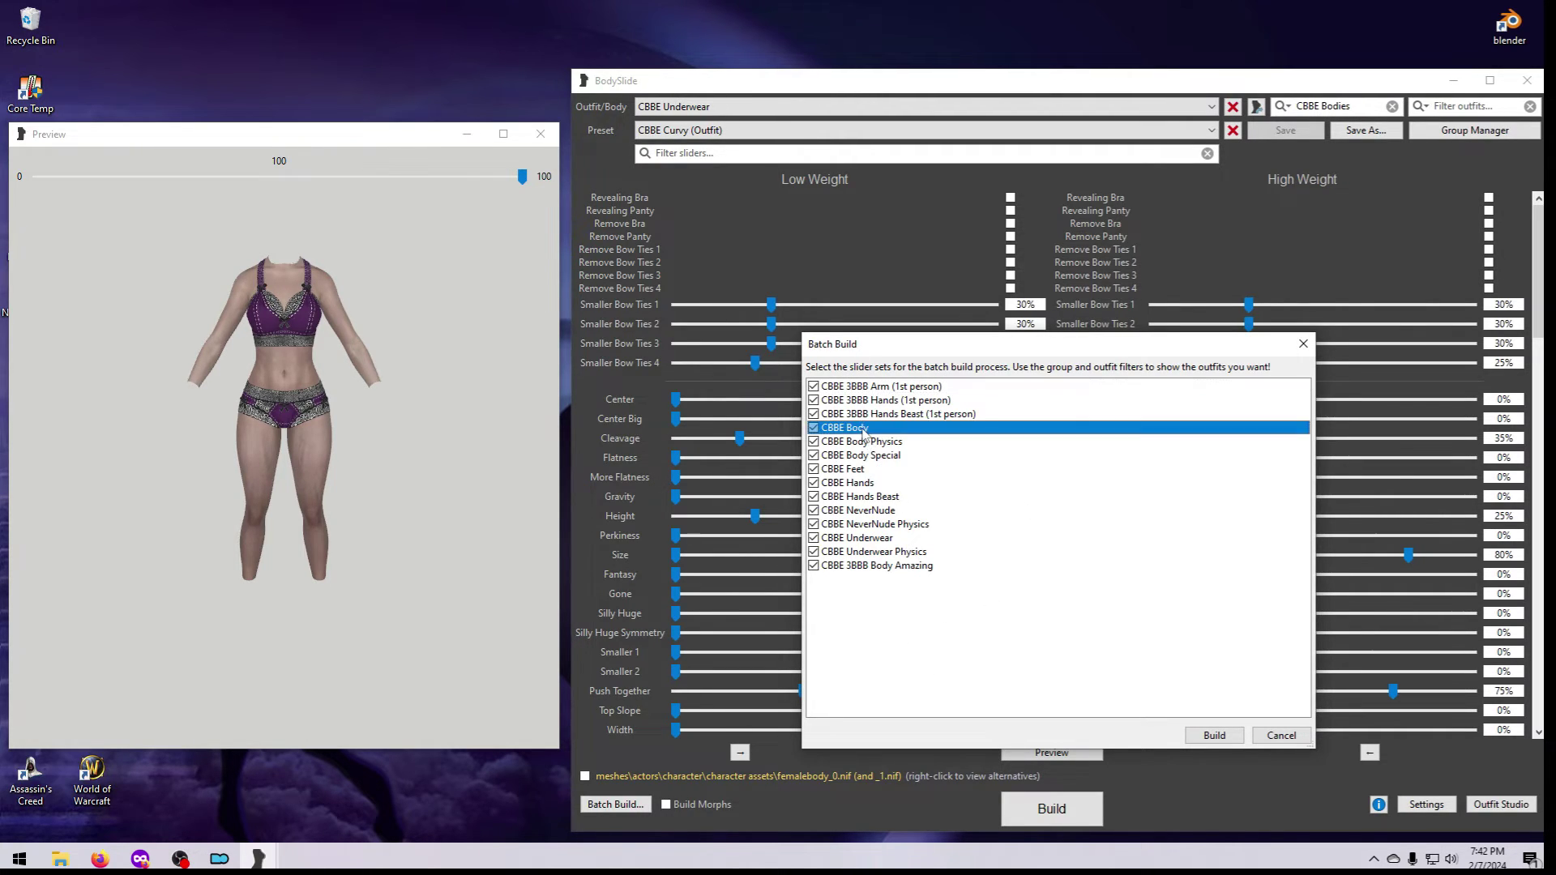
click(873, 441)
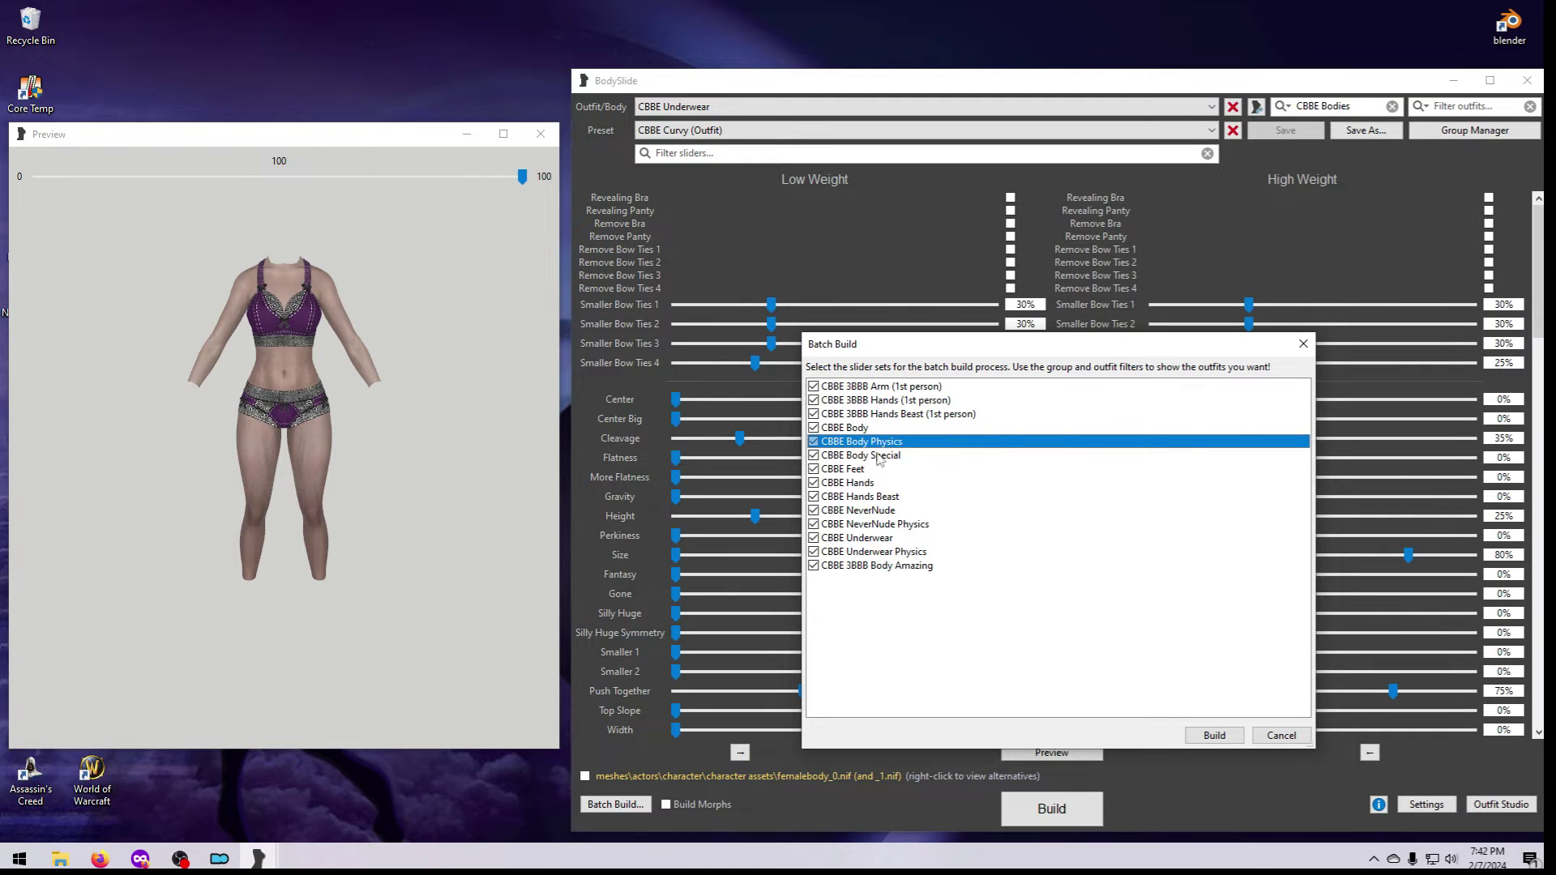
click(877, 511)
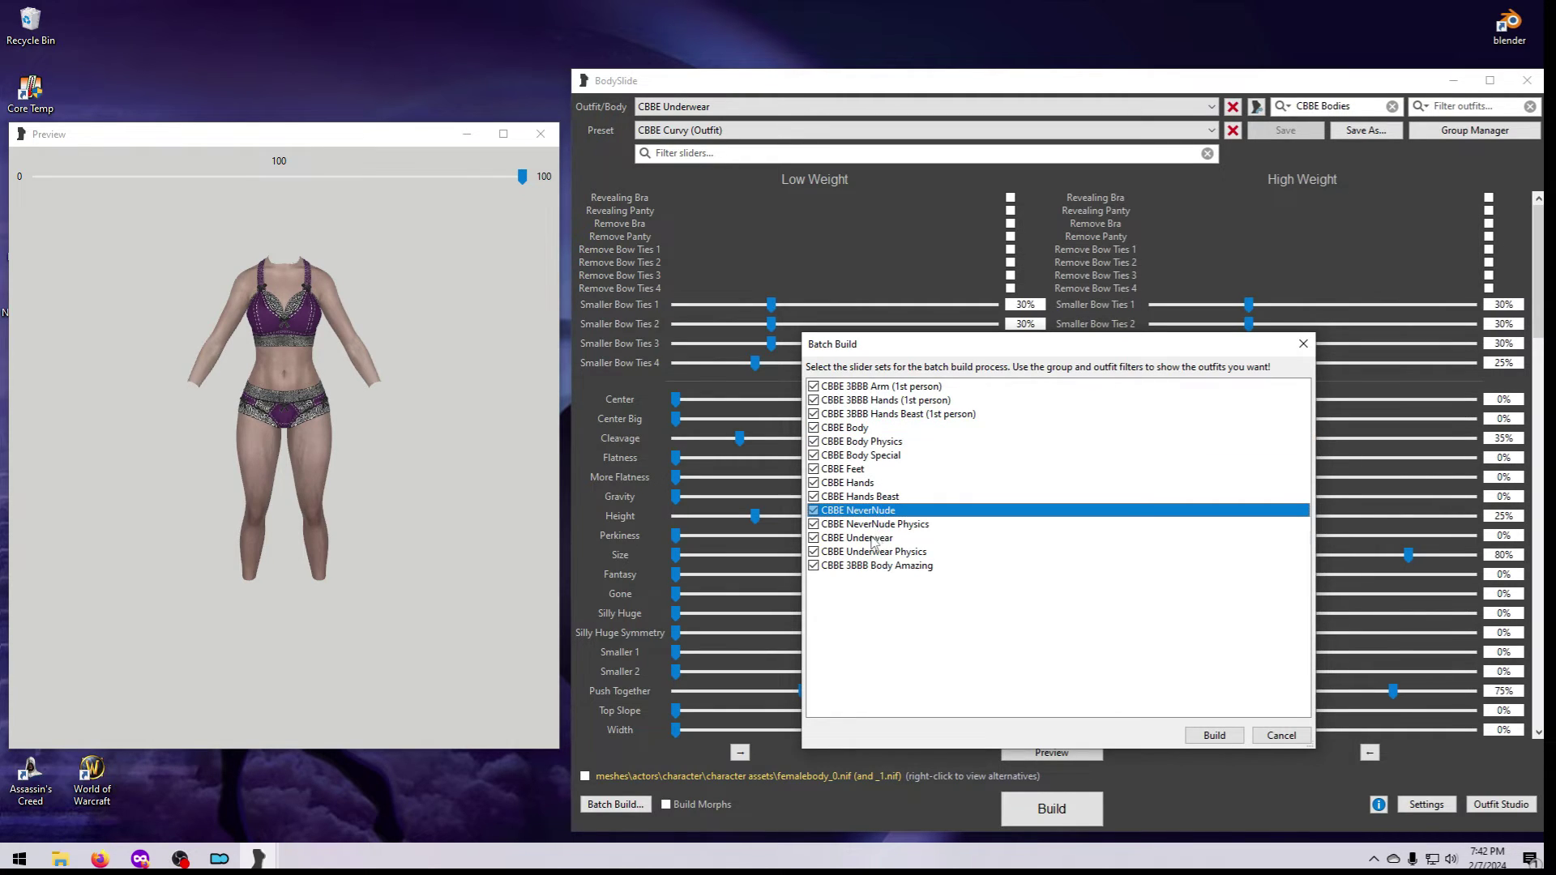
click(873, 540)
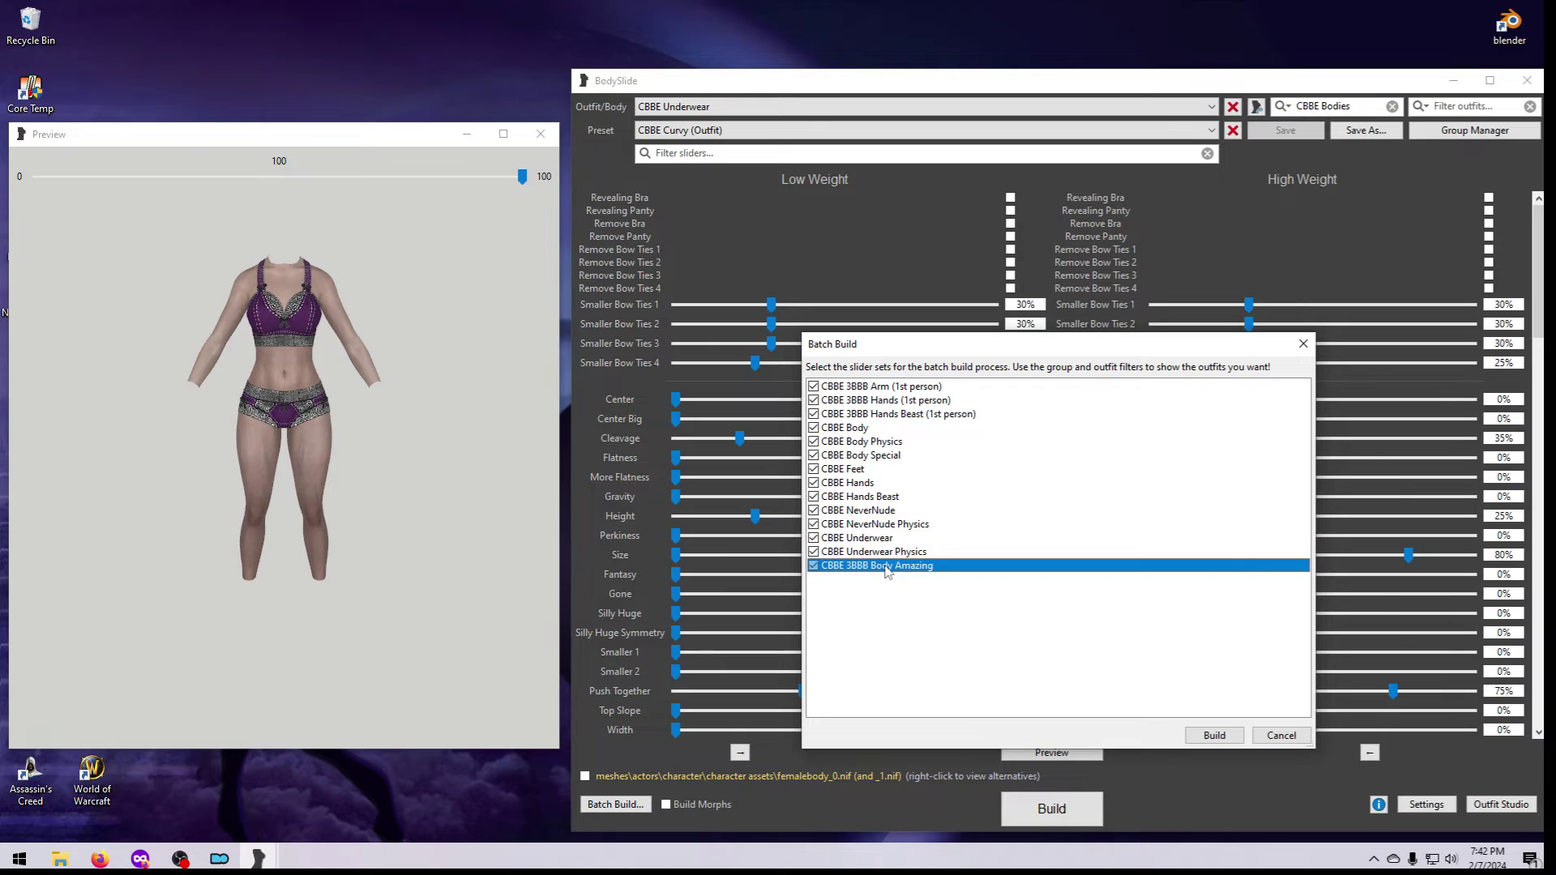
click(882, 568)
Cancel Batch Build and set the group filter to CBBE KSA - Wild Witch
click(1280, 735)
click(1281, 106)
click(1303, 131)
scroll(1053, 462, down, 3)
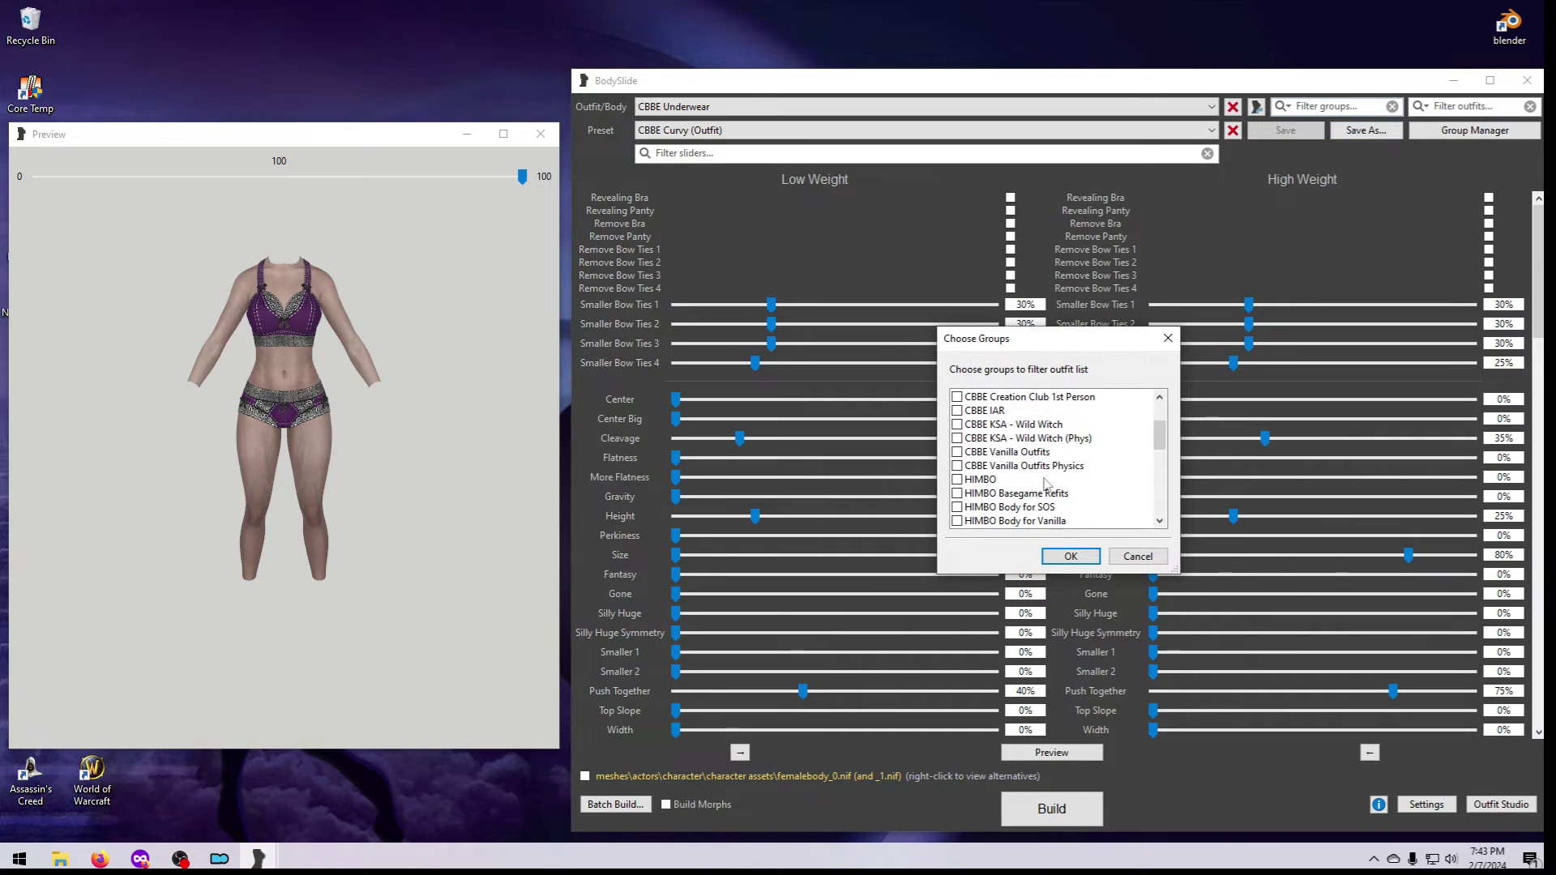
click(957, 425)
click(957, 425)
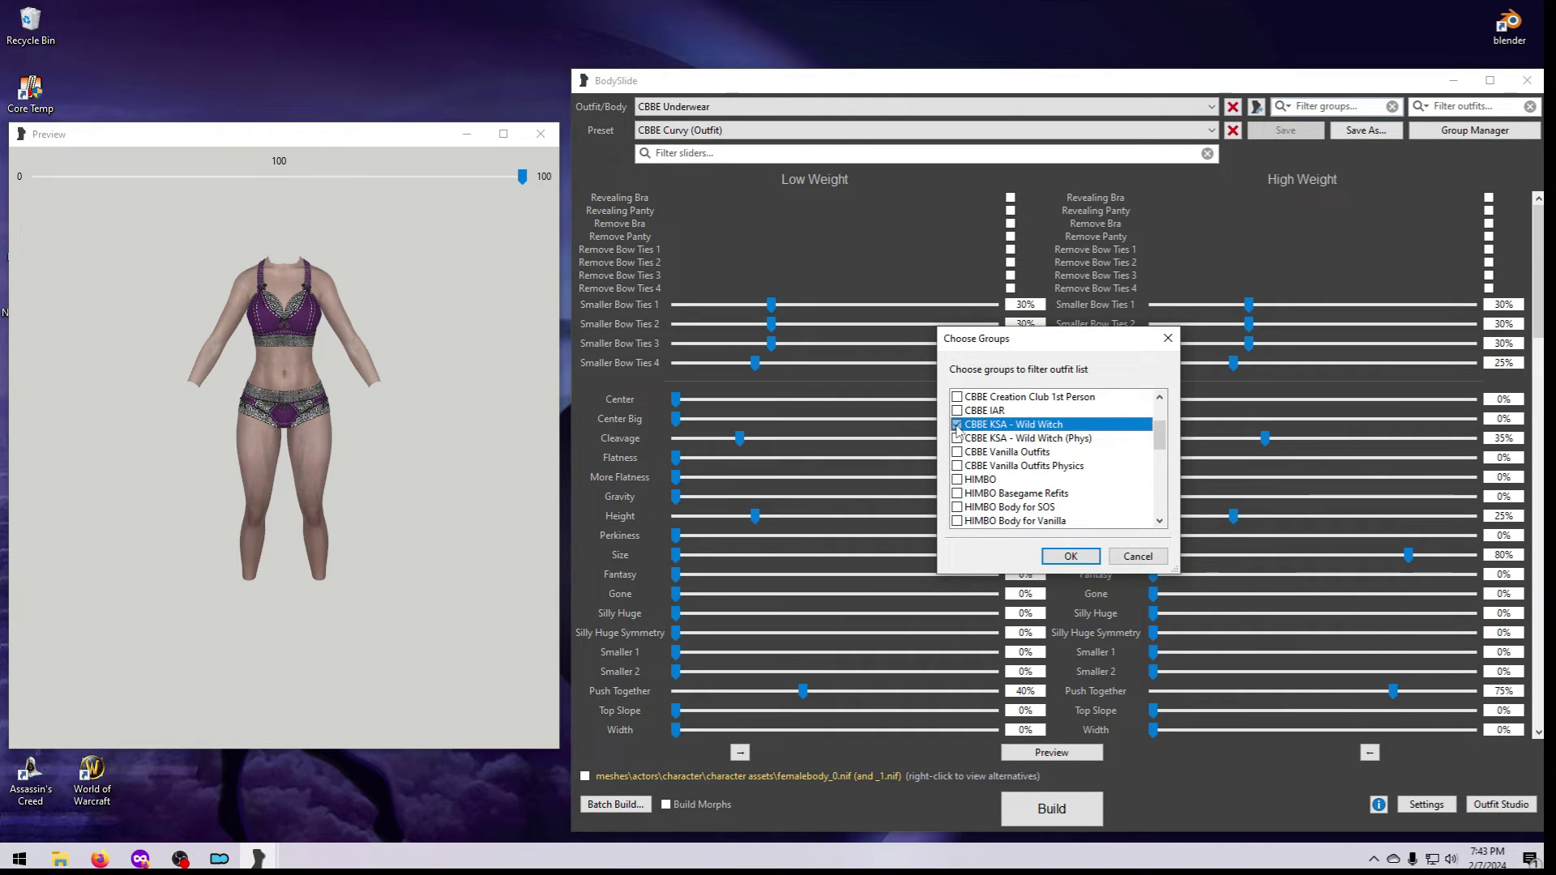
click(1071, 556)
In Batch Build, untick Feet/Body - Wild Witch B and KSA - Head - Wild Witch, then clear the filter
click(614, 804)
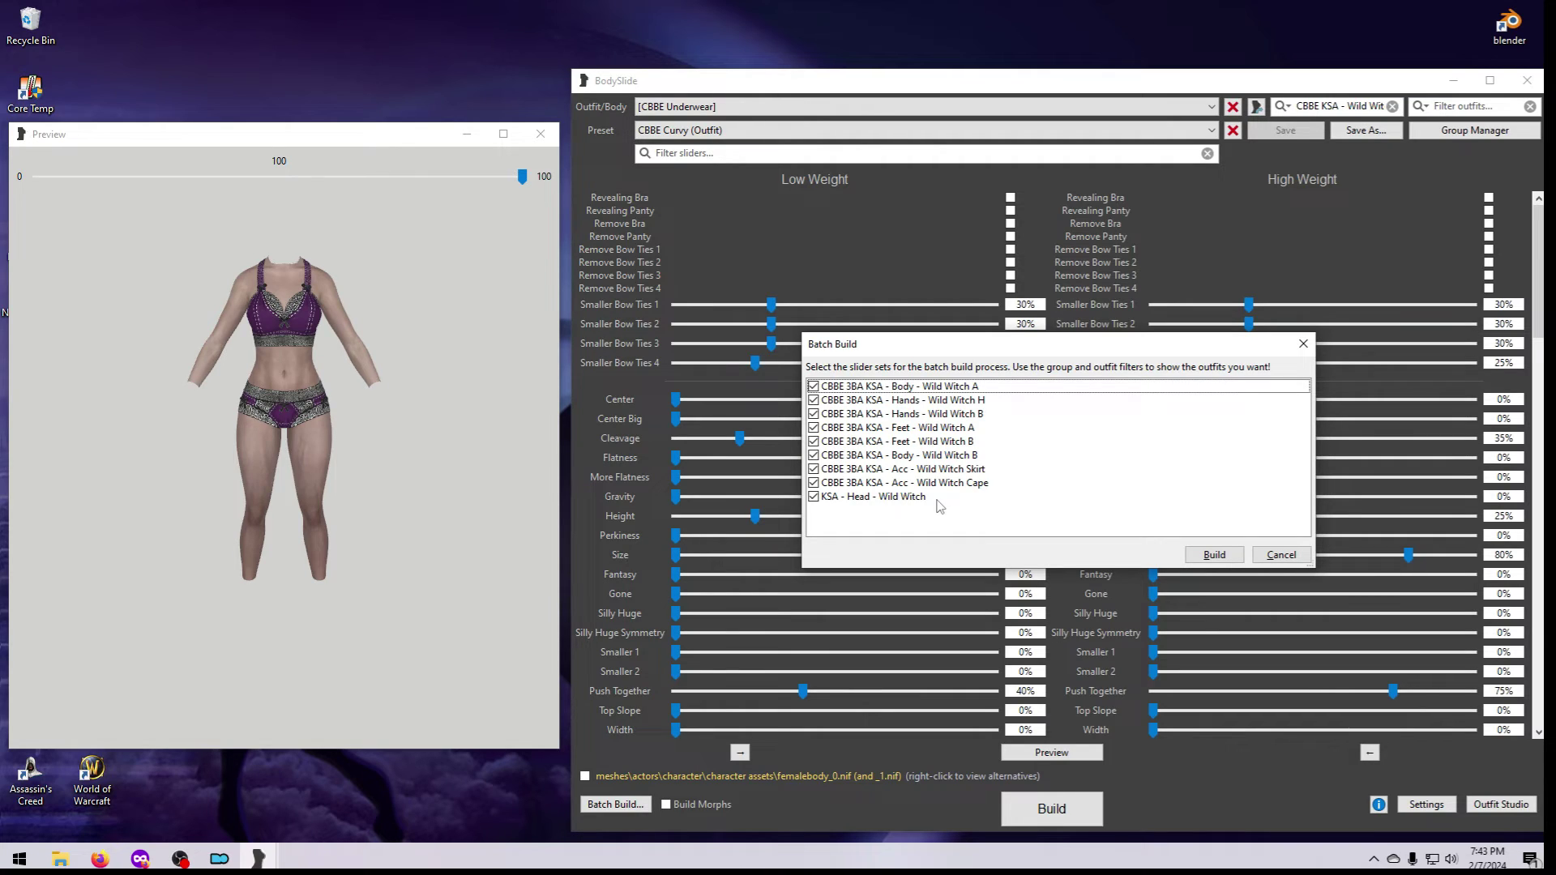
click(812, 440)
click(813, 455)
click(813, 496)
click(1280, 554)
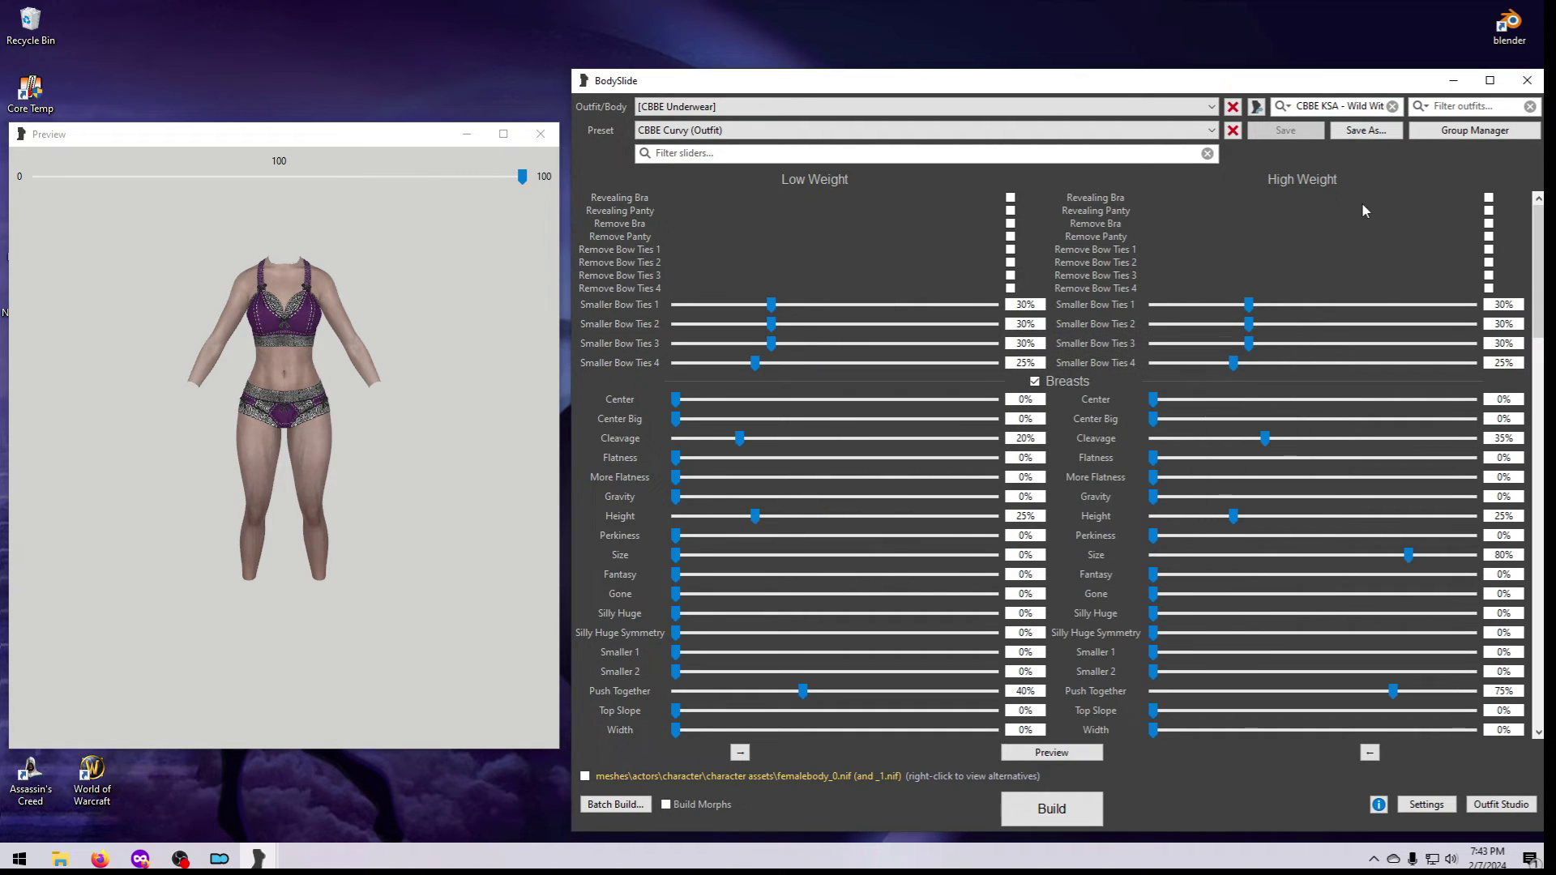
click(1392, 107)
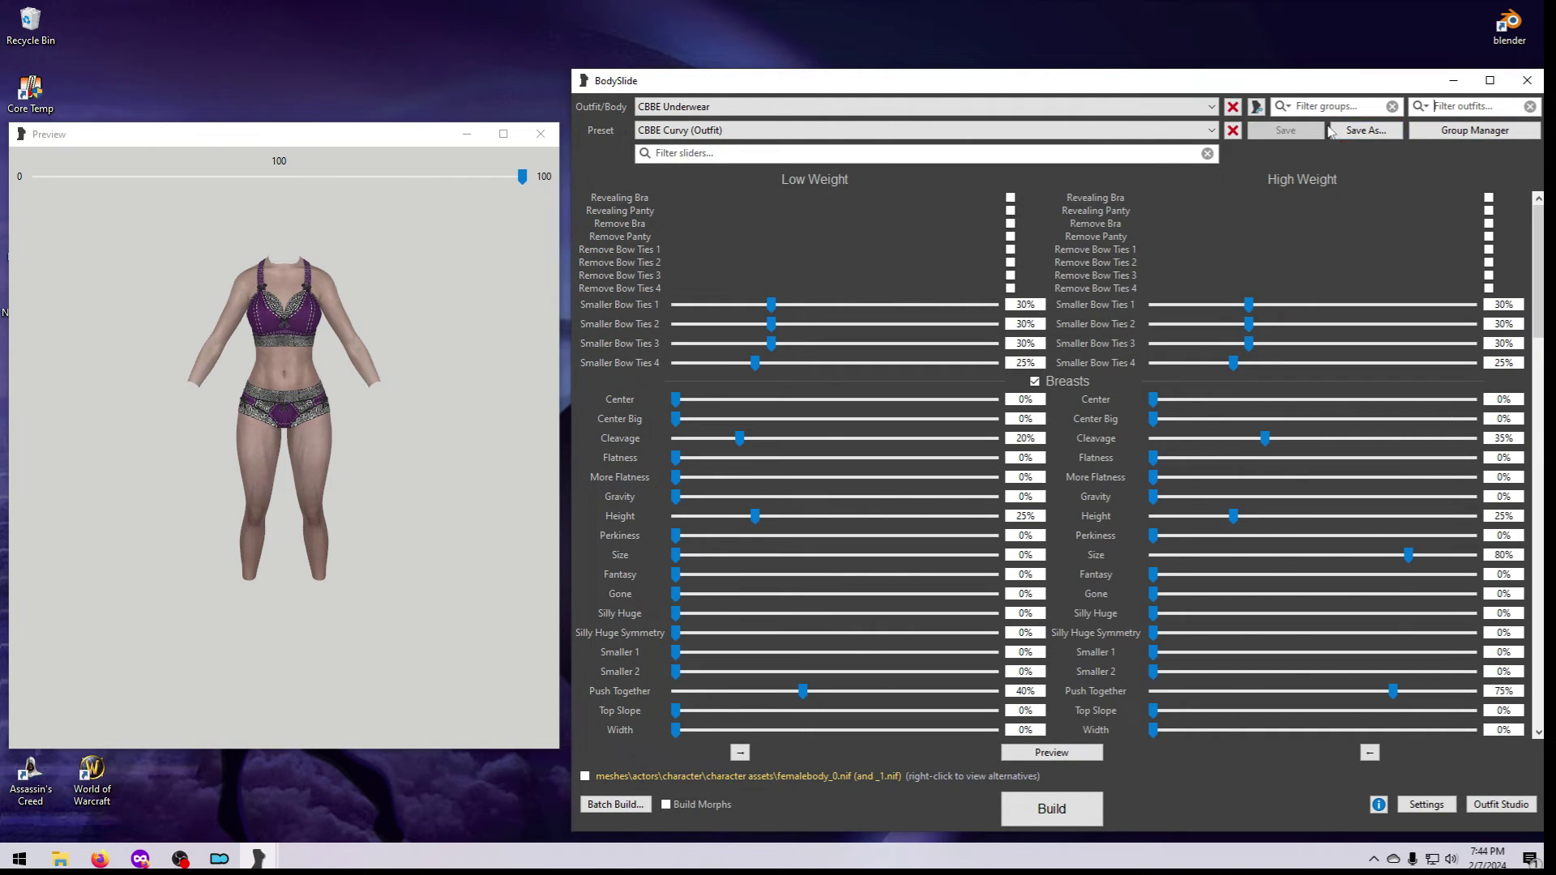
click(1282, 106)
click(1333, 130)
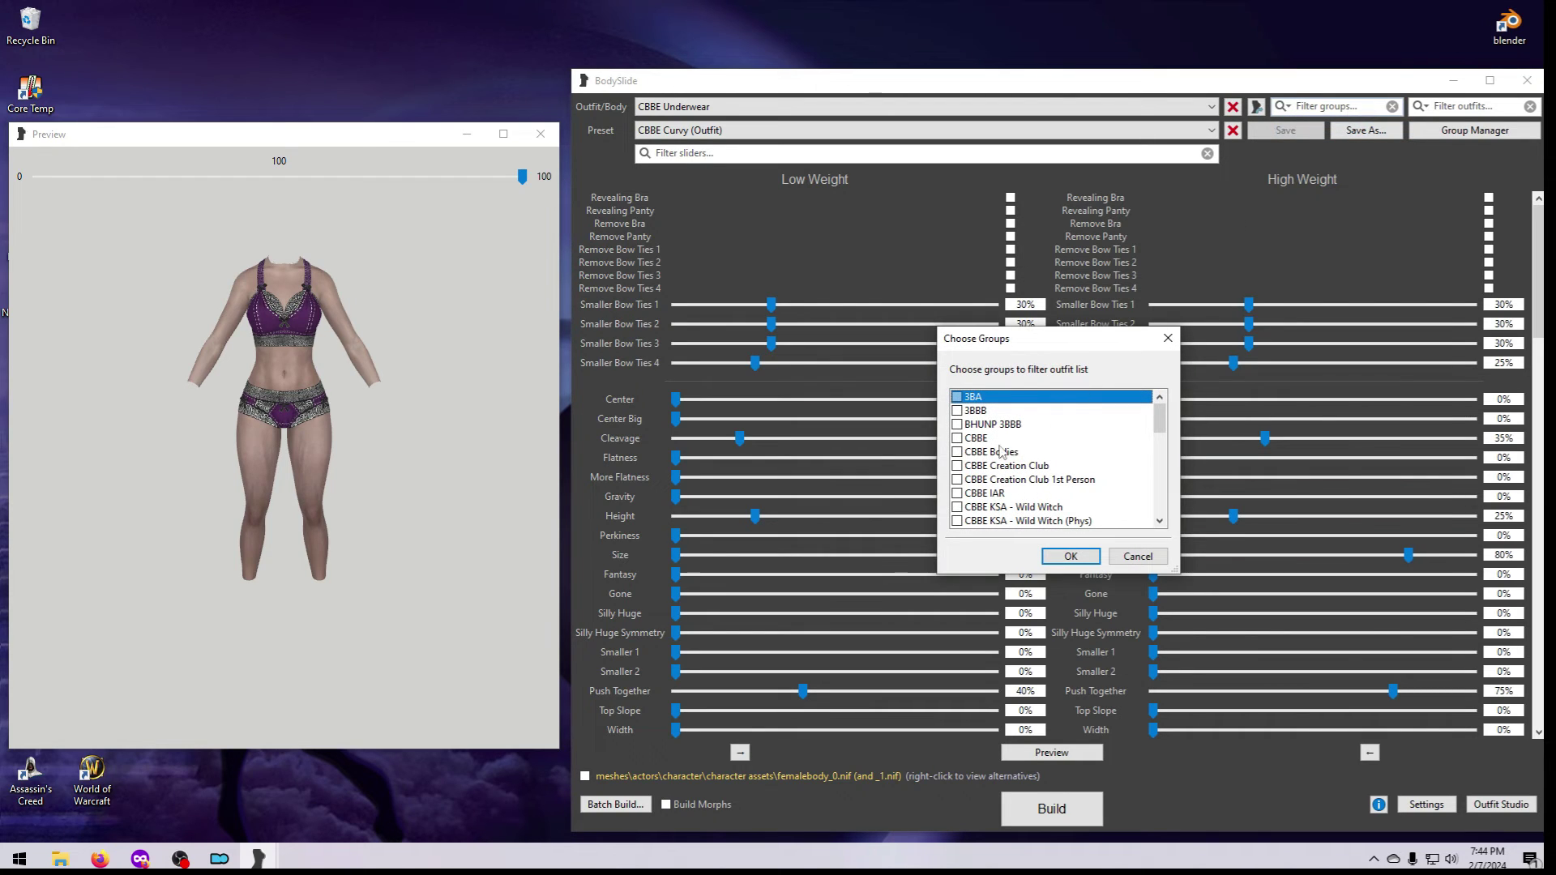
click(957, 455)
click(1071, 556)
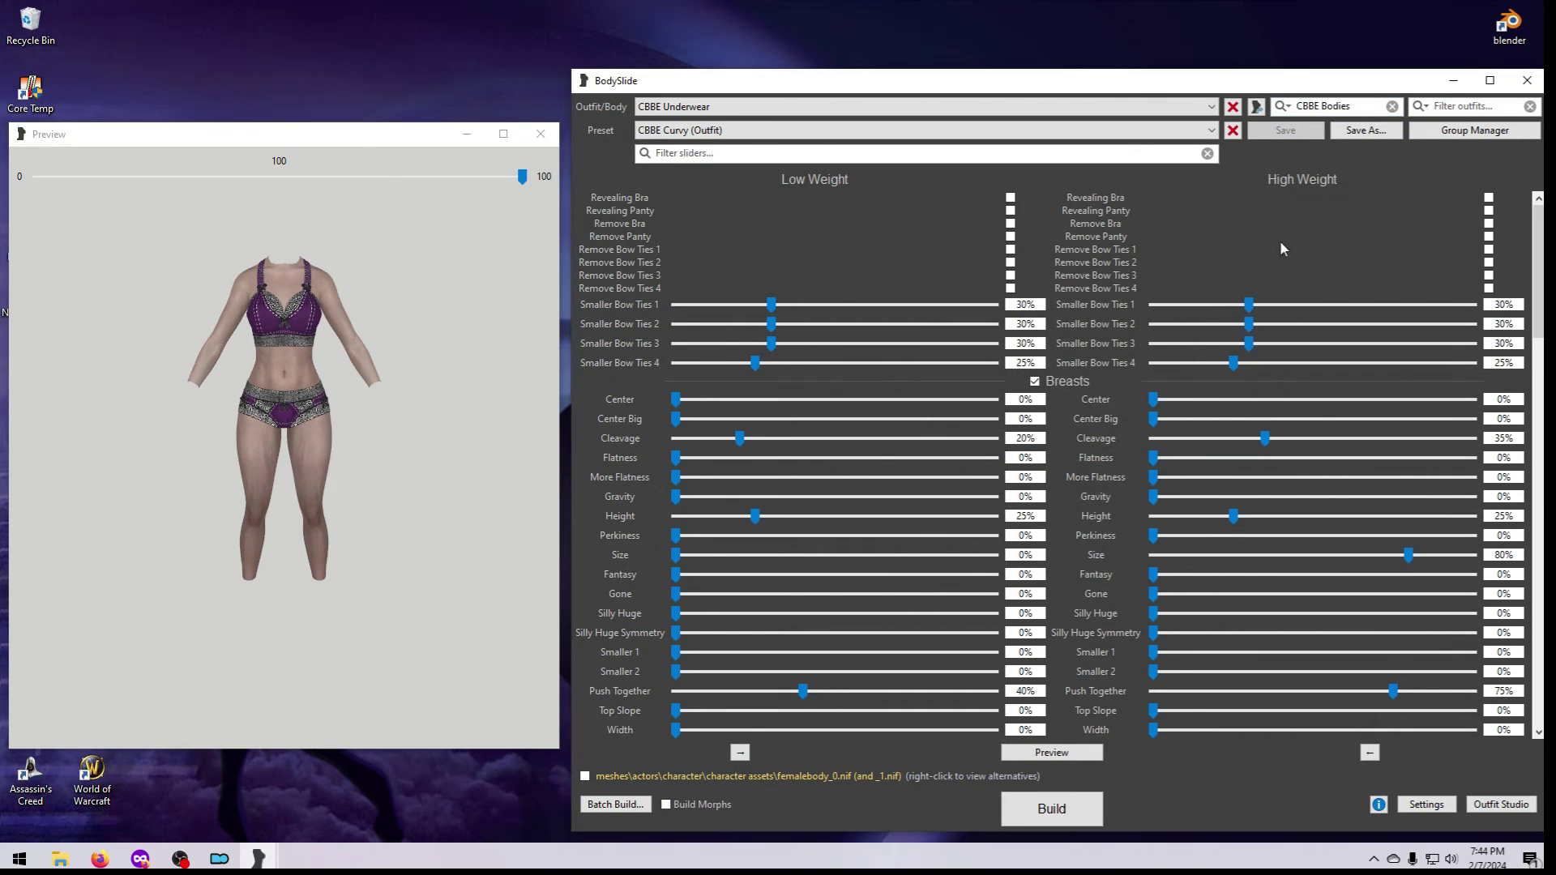
click(1443, 107)
text(pl)
click(615, 804)
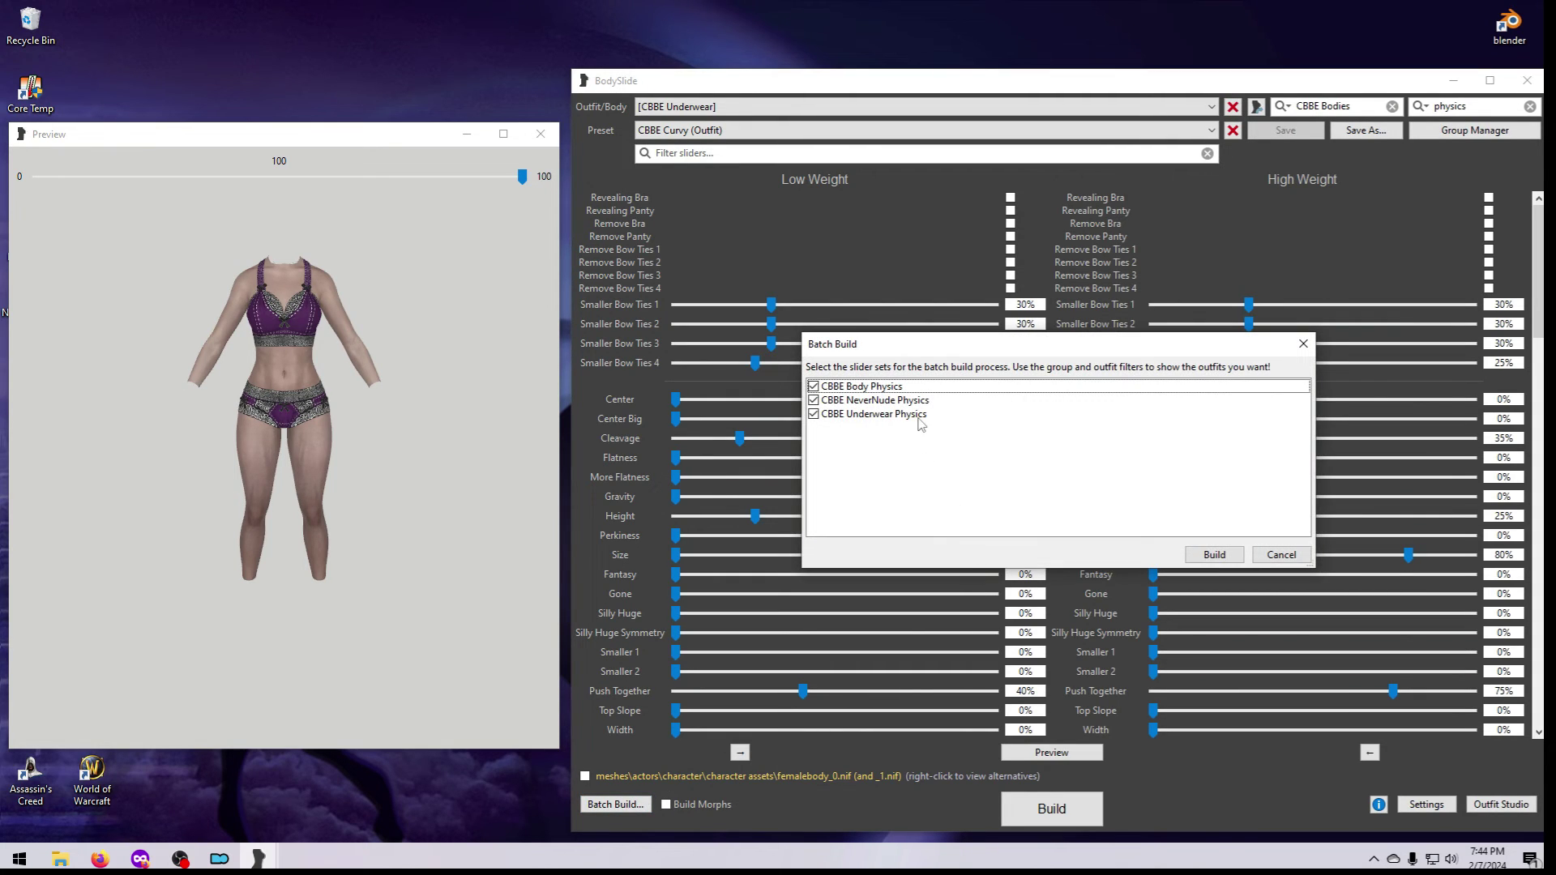
click(1294, 560)
click(1391, 106)
double_click(1441, 107)
key(BackSpace)
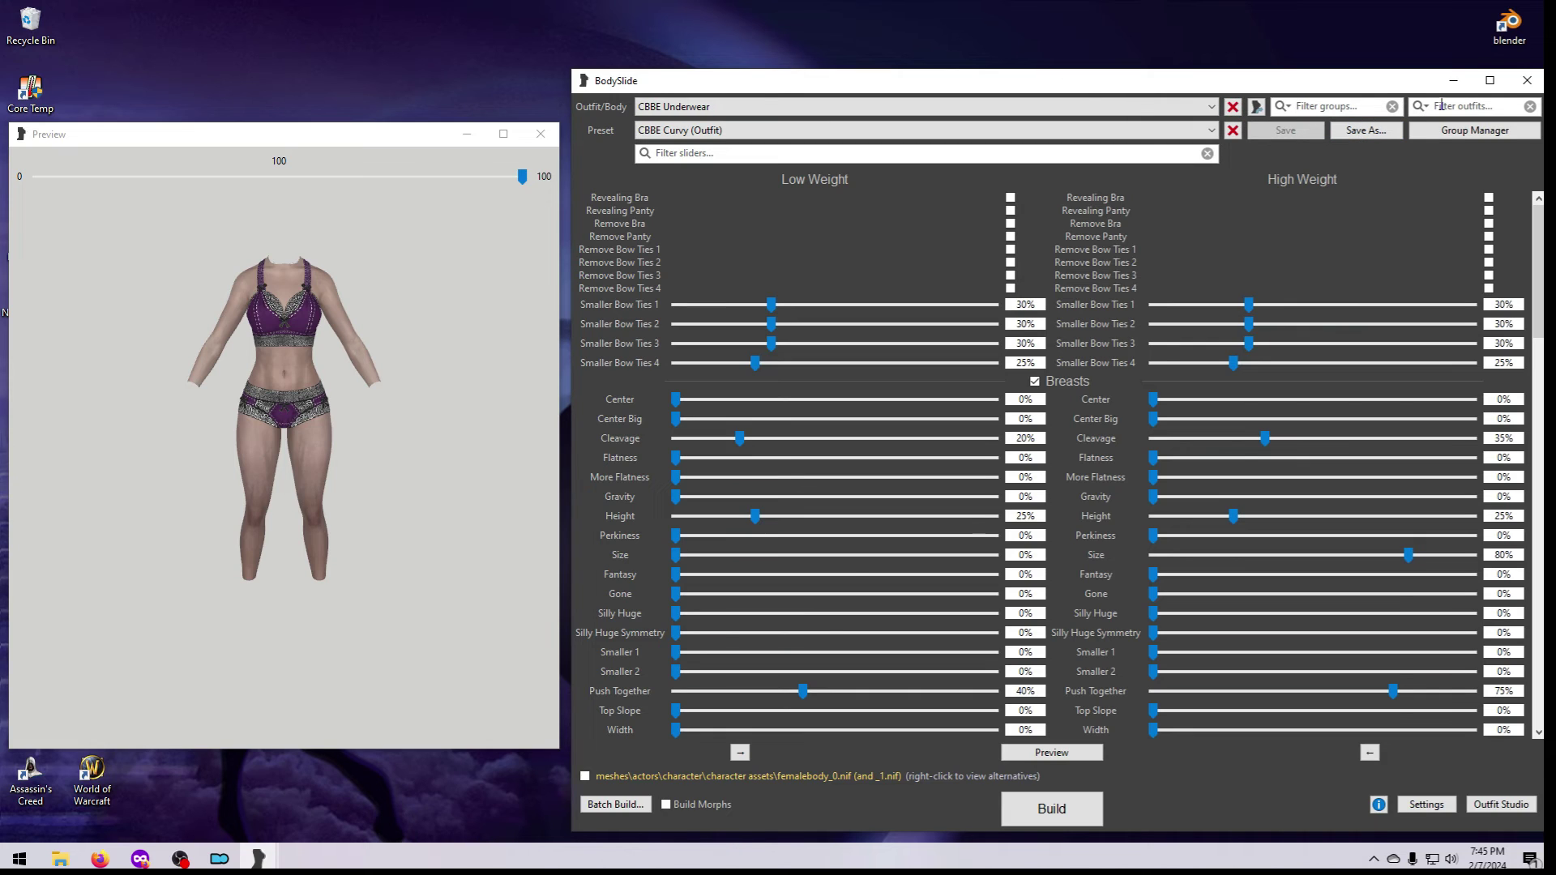
Filter outfits by 'tera' so Batch Build lists only the Tera outfit sets, all ticked
text(tera)
click(1210, 107)
mouse_move(1212, 466)
mouse_down()
mouse_move(1212, 208)
mouse_move(1212, 456)
mouse_up()
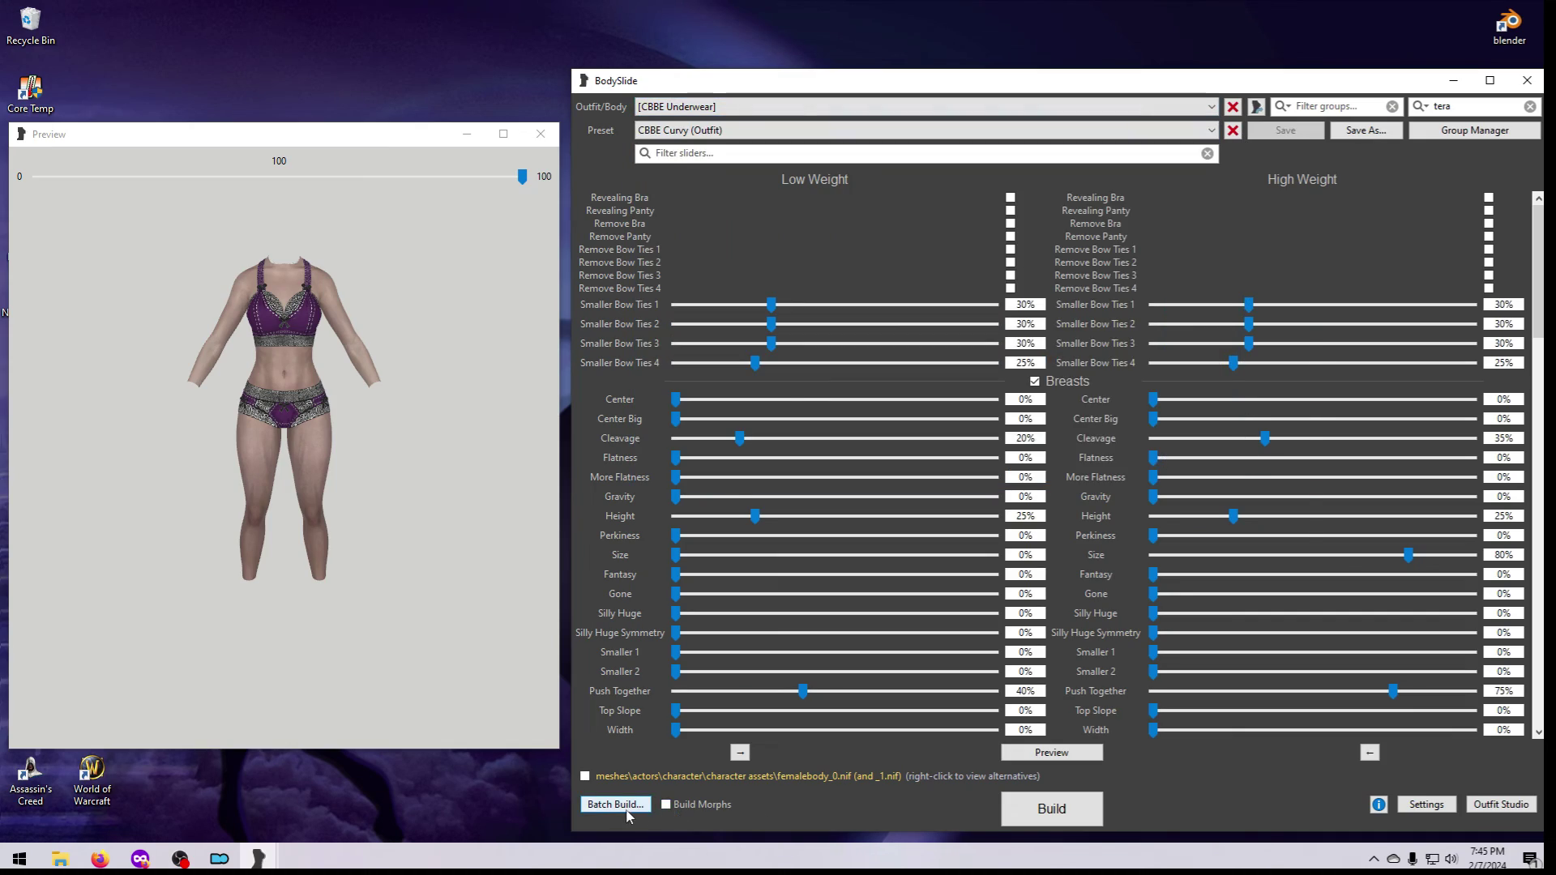
click(614, 803)
drag(1303, 142, 1303, 192)
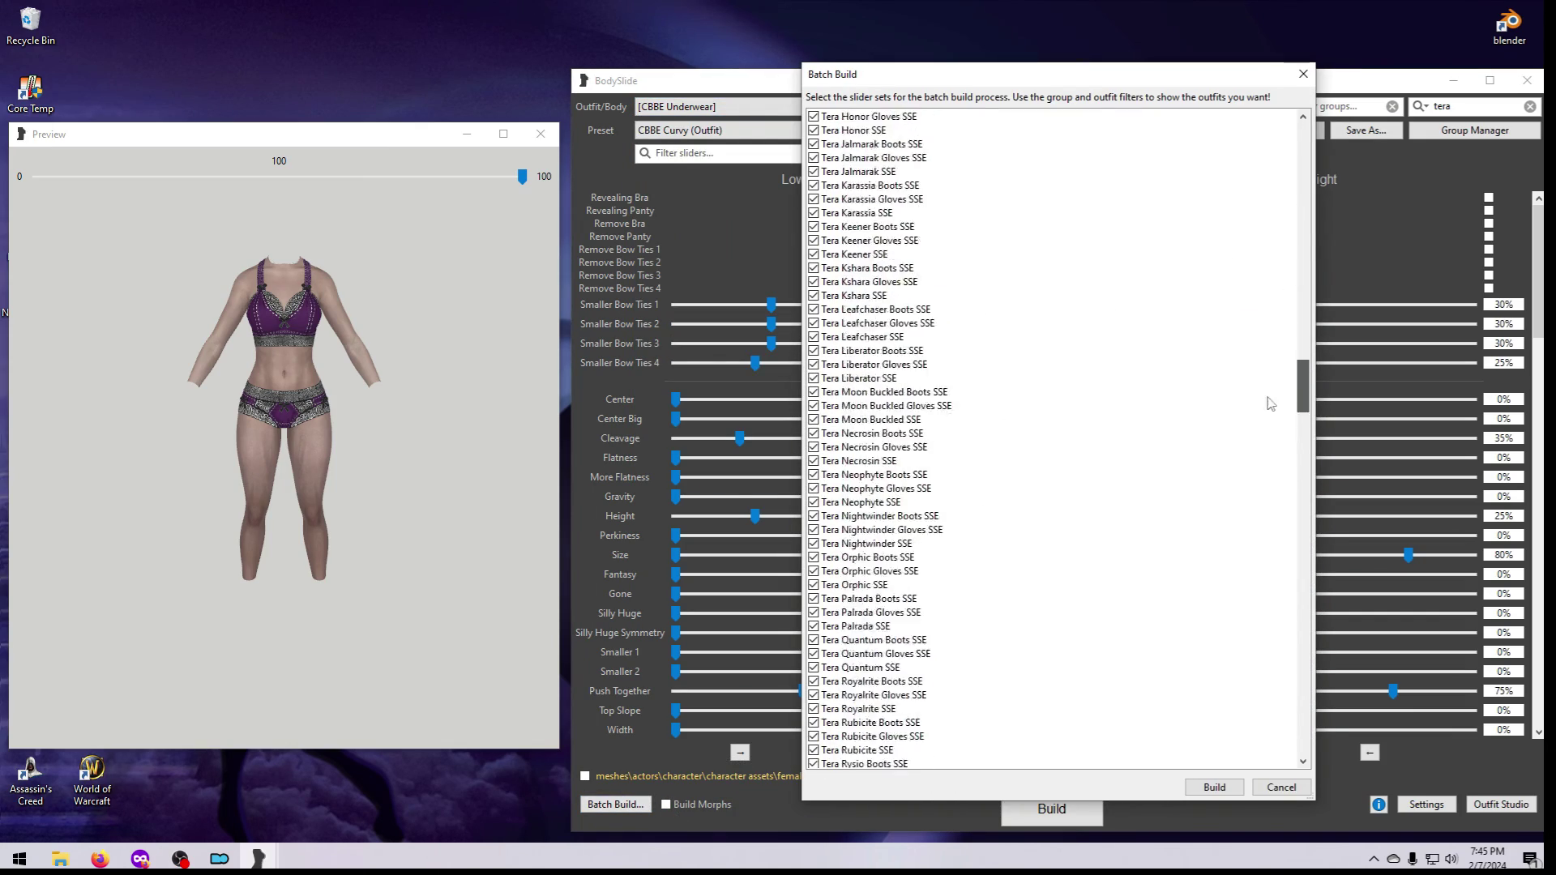